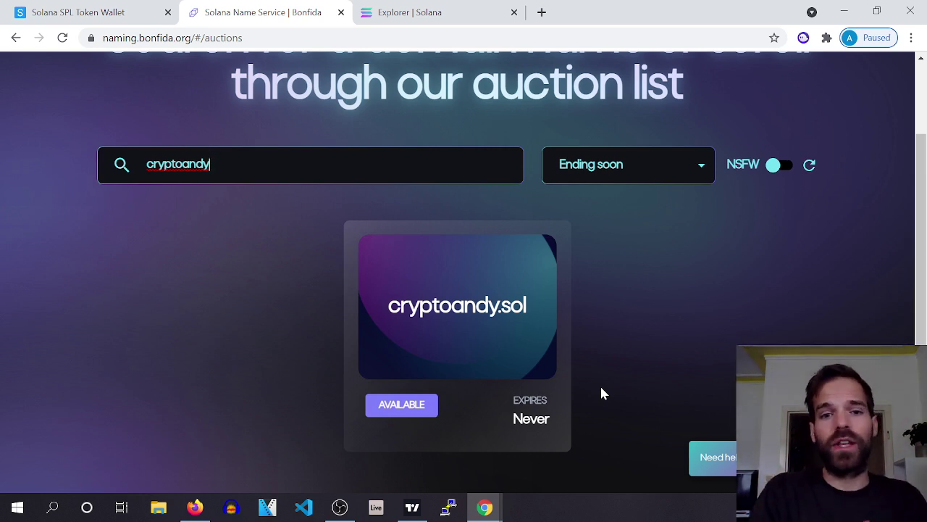
Step: Switch to the Solana Explorer, go back from the transaction to the account page, and review the account's overview
key(ctrl+Tab)
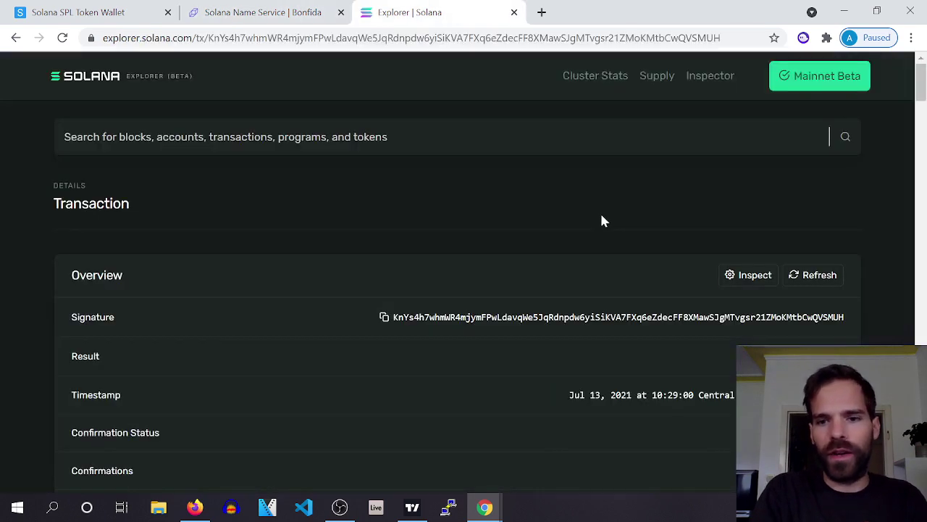
scroll(600, 220, down, 3)
scroll(601, 221, up, 3)
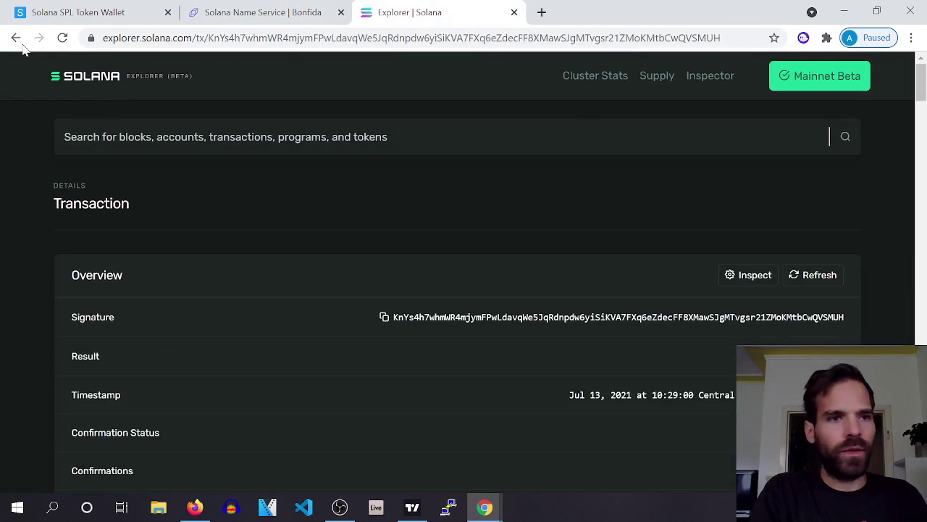
click(17, 38)
scroll(685, 199, up, 5)
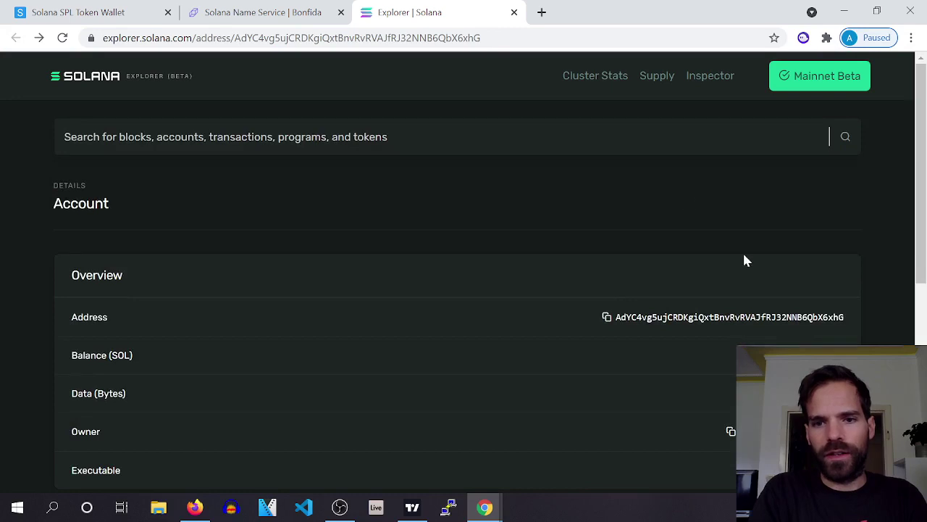
scroll(742, 257, down, 1)
scroll(724, 301, down, 1)
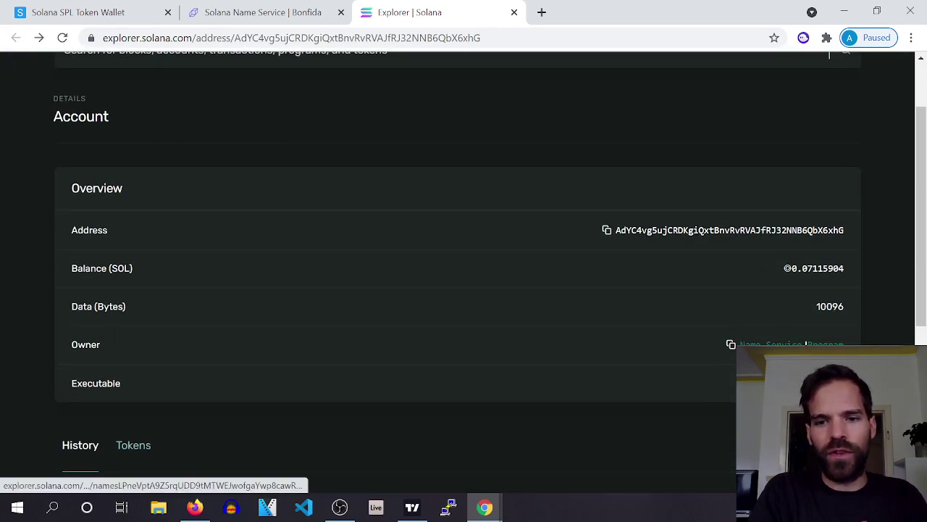
scroll(790, 344, down, 2)
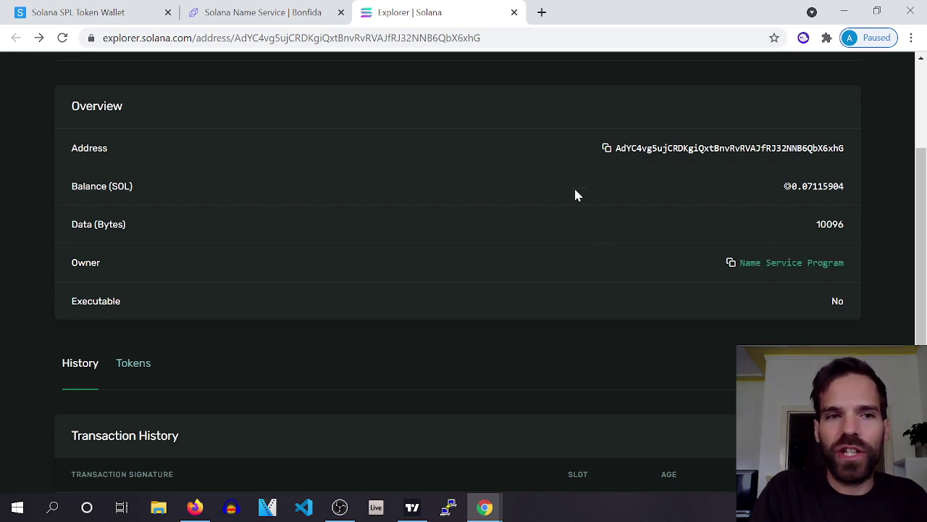
Step: Open the account's owner, the Name Service Program, and check its Upgradeable property in the program details
click(253, 13)
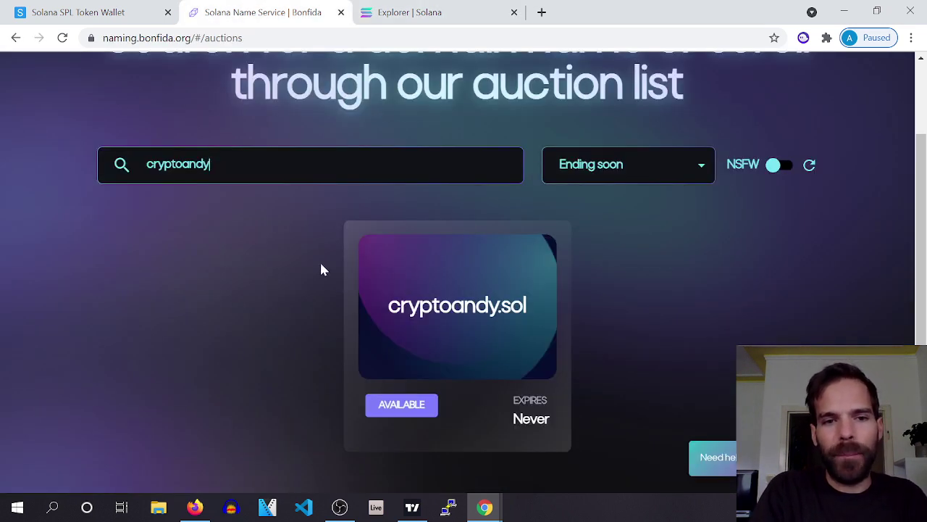
click(409, 13)
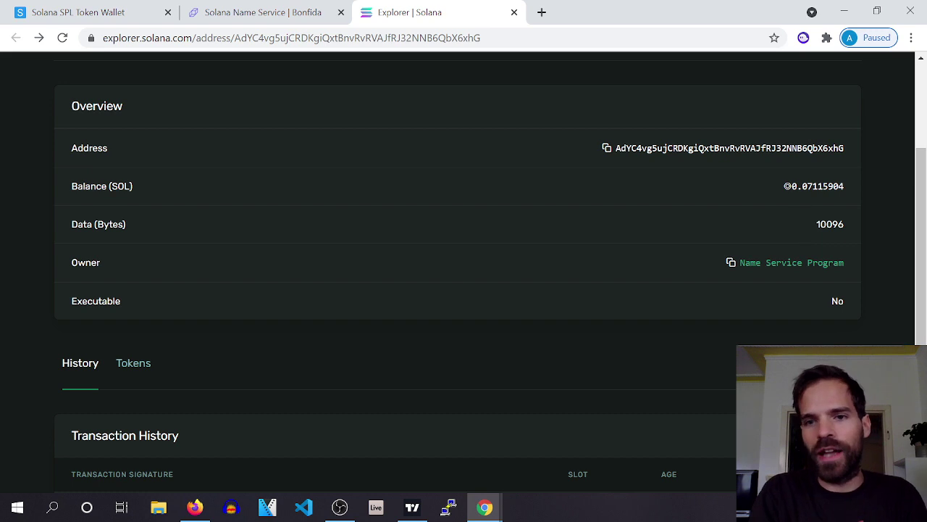
scroll(735, 217, down, 1)
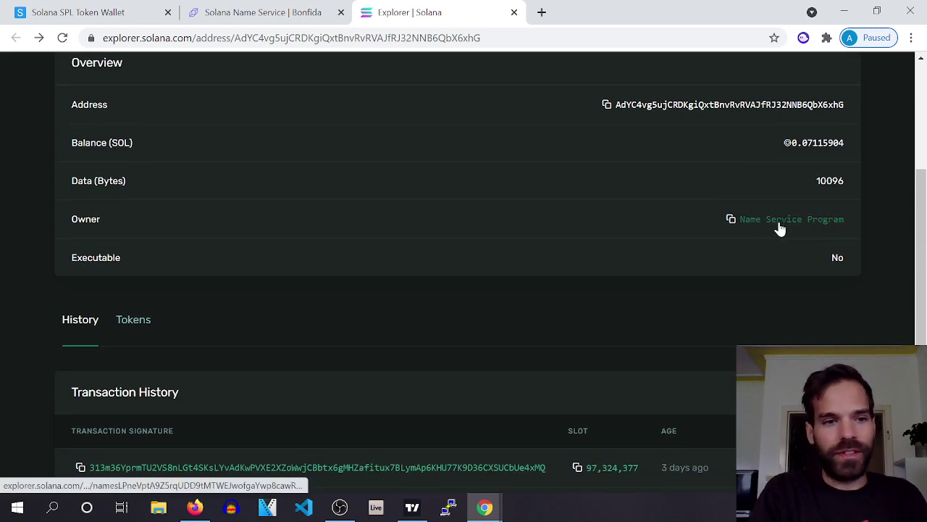
click(780, 229)
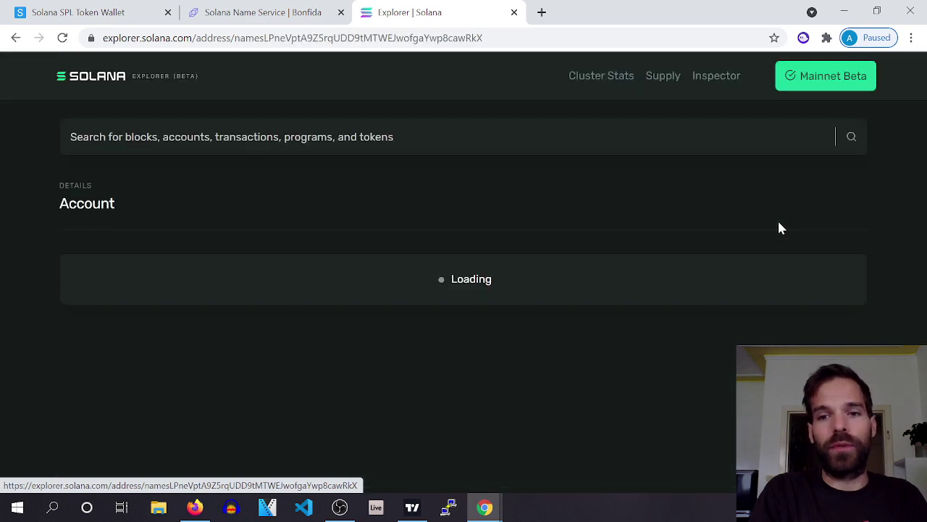
scroll(739, 221, down, 3)
scroll(673, 235, up, 1)
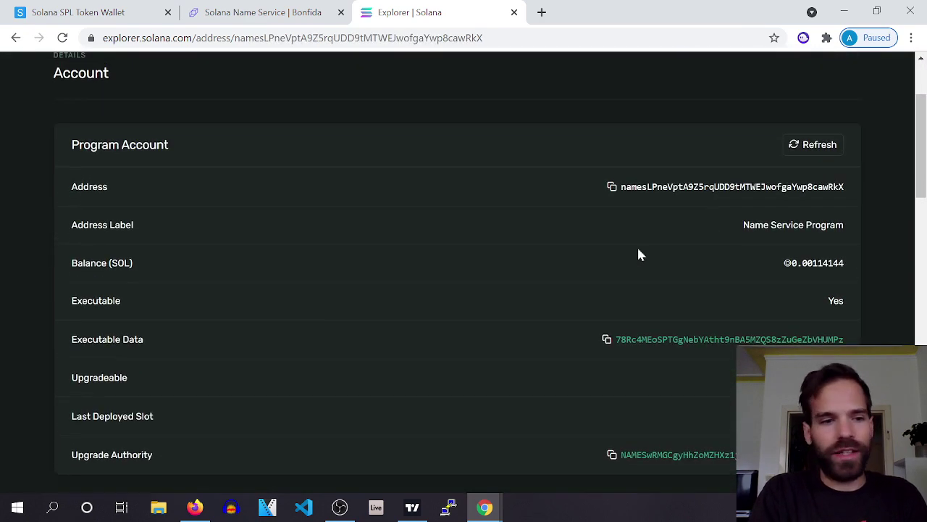
double_click(102, 377)
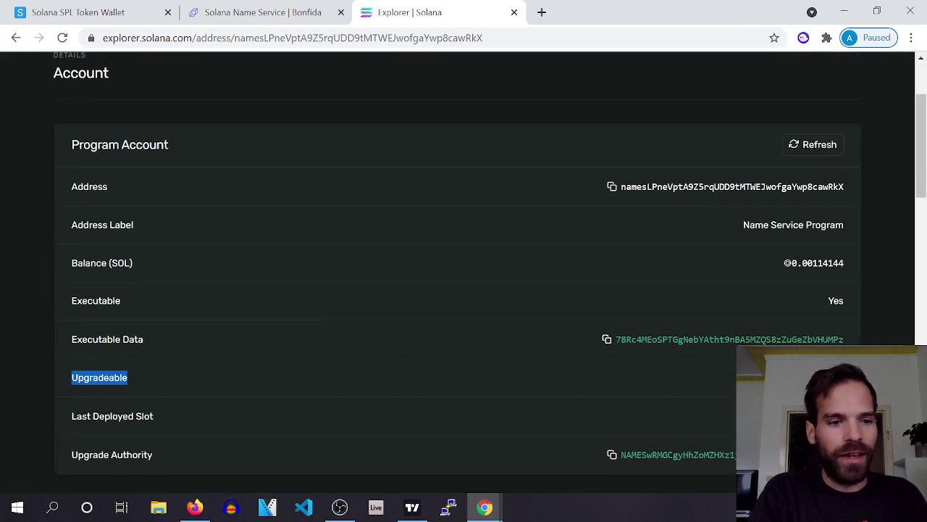
scroll(188, 340, down, 3)
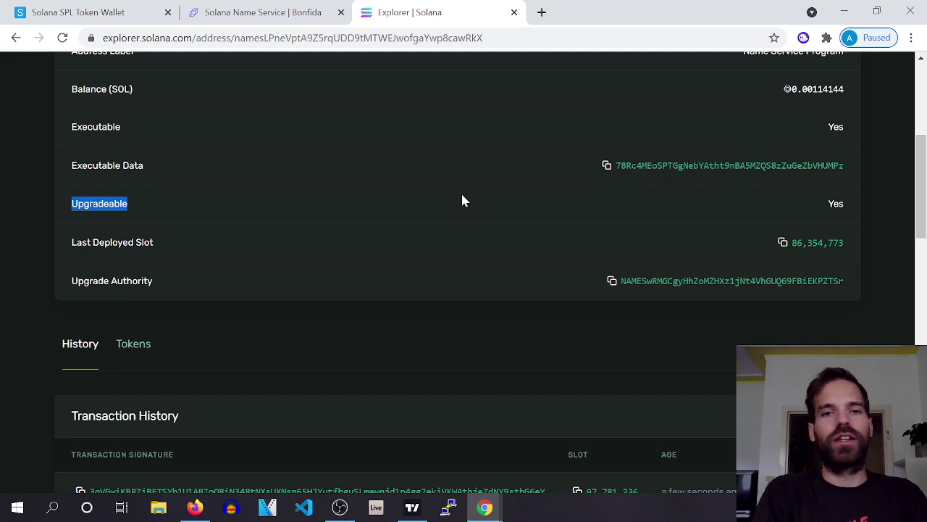
Step: Return to the Bonfida domain search and open the page for the available domain cryptoandy.sol
click(277, 13)
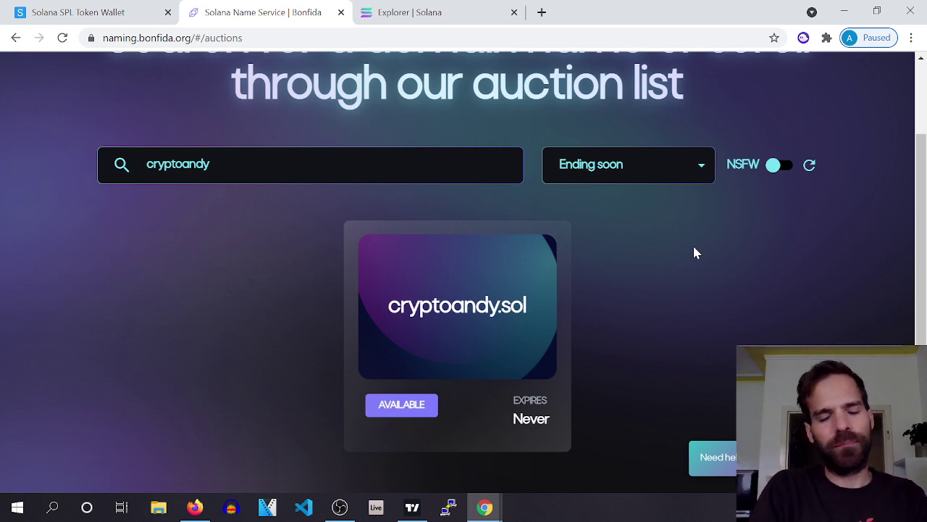
scroll(686, 253, down, 1)
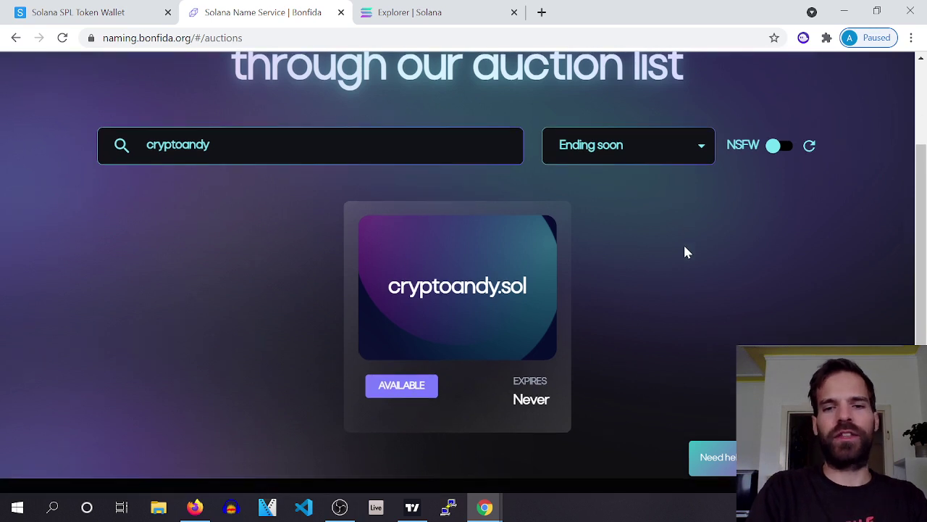
scroll(675, 245, down, 2)
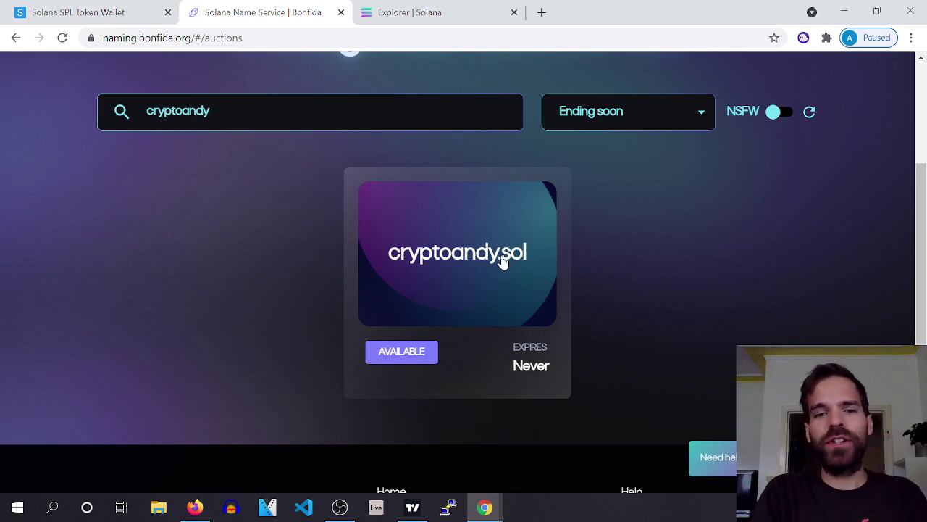
click(439, 267)
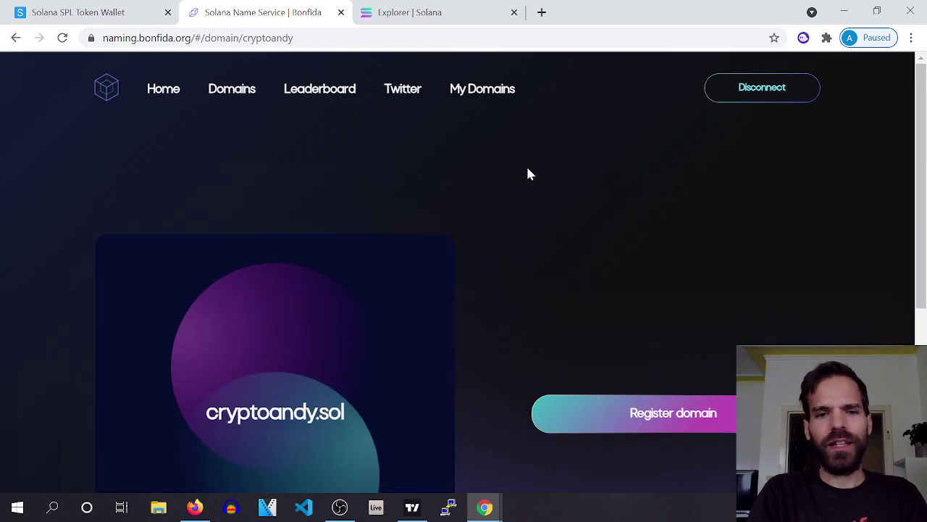
Step: Begin registering the cryptoandy.sol domain and read through the auction terms
scroll(528, 171, down, 1)
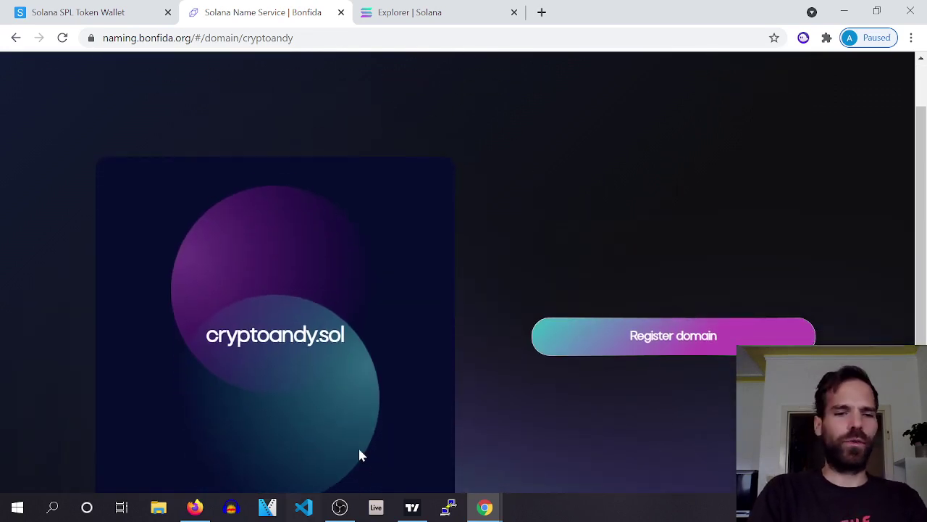
scroll(556, 210, down, 1)
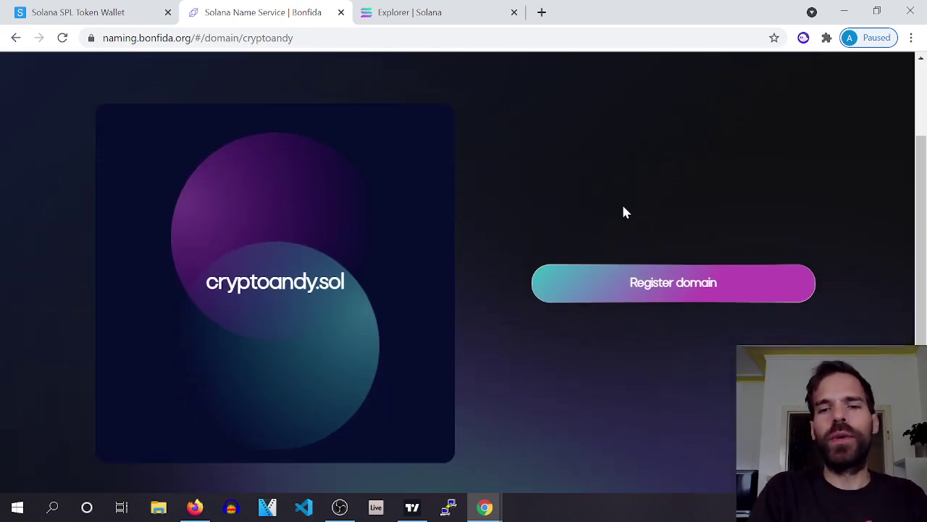
click(661, 290)
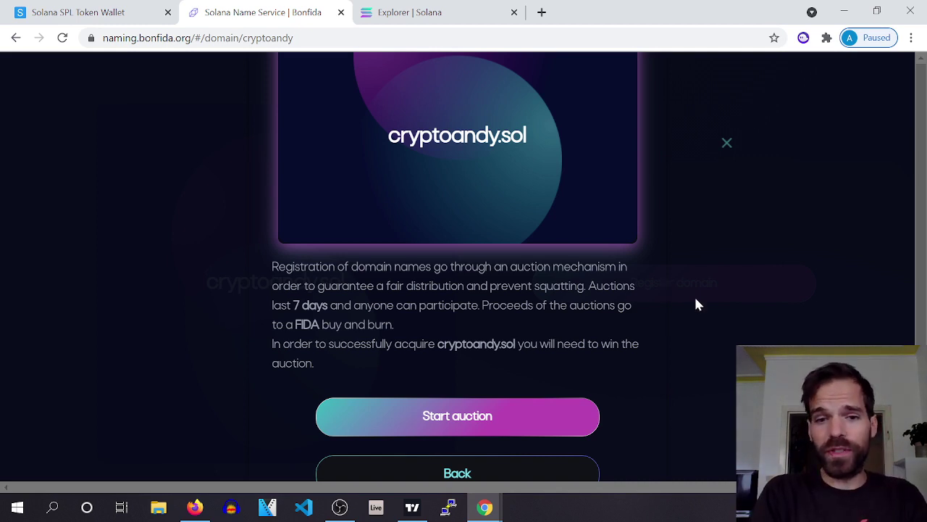
scroll(696, 300, down, 1)
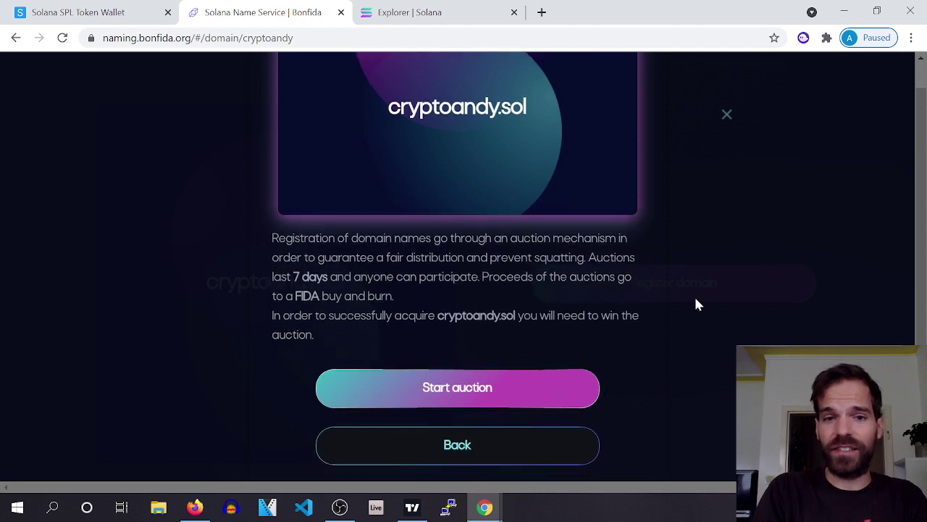
scroll(696, 300, up, 1)
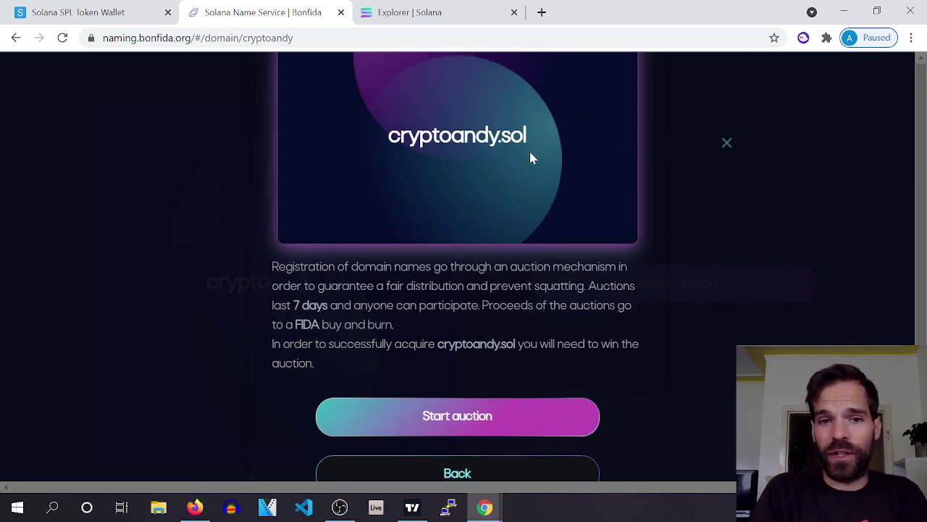
scroll(771, 271, down, 1)
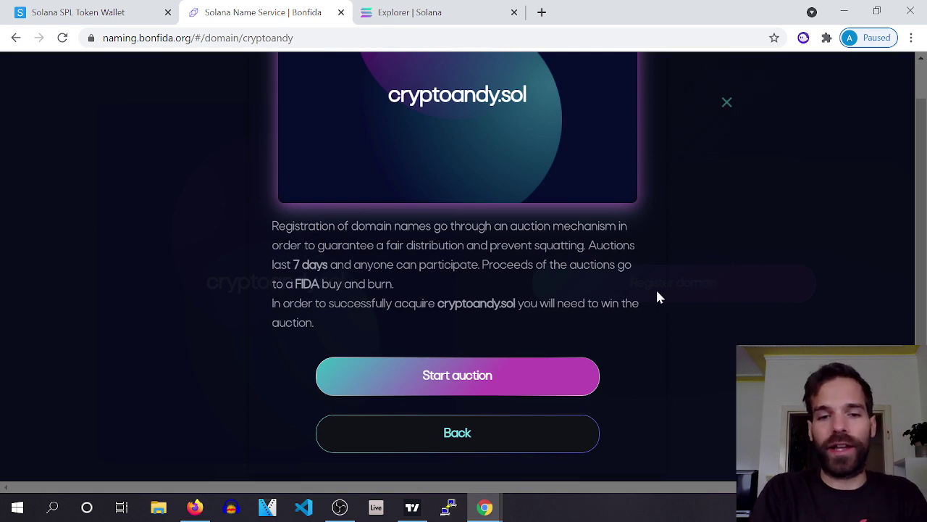
Step: Start and confirm the auction for cryptoandy.sol, and review the instruction details in the wallet's approval request
click(424, 379)
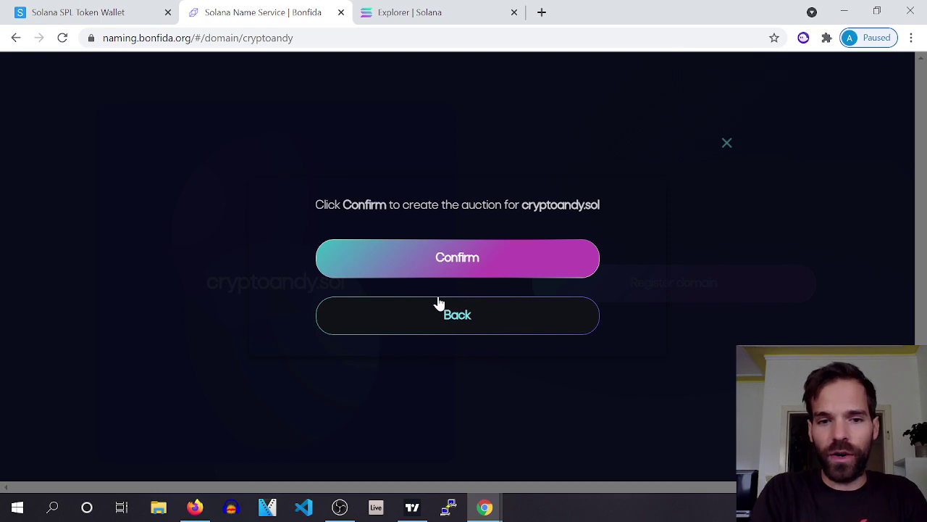
click(444, 270)
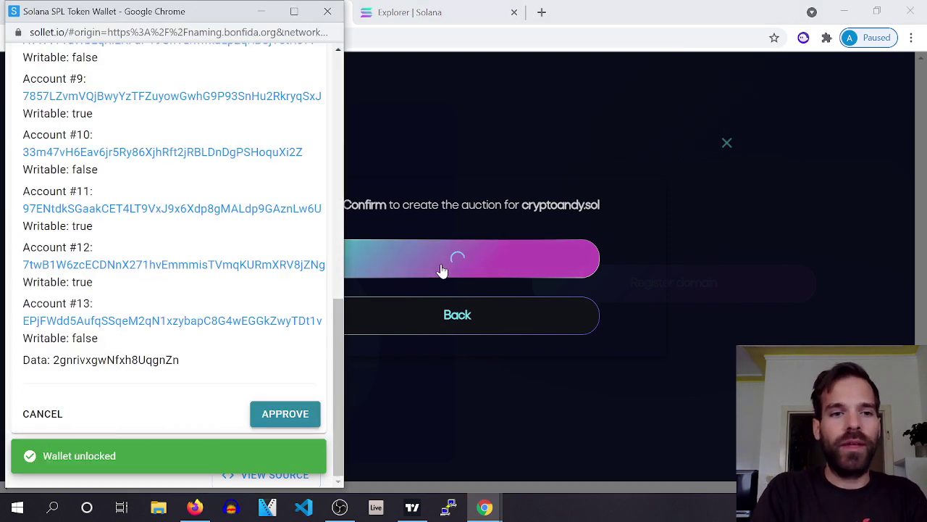
scroll(166, 165, up, 10)
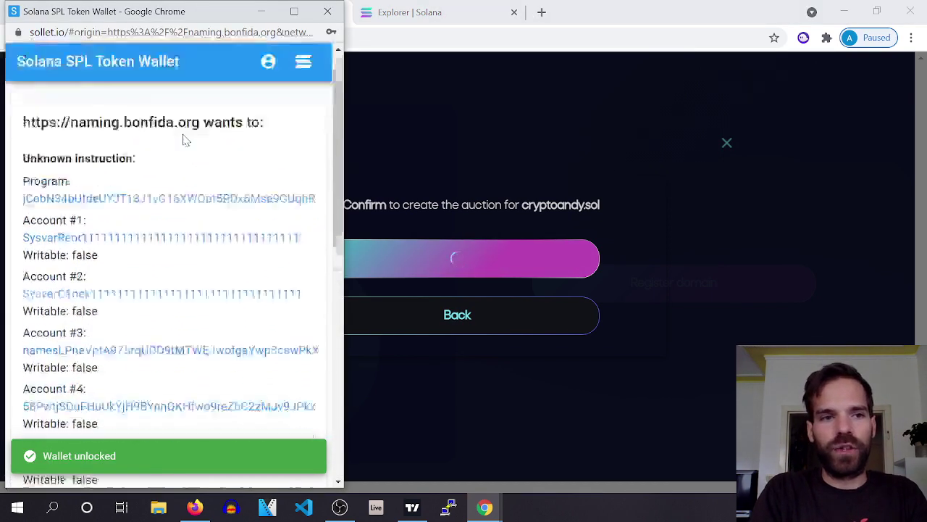
scroll(182, 138, down, 3)
scroll(185, 139, up, 2)
scroll(183, 139, down, 8)
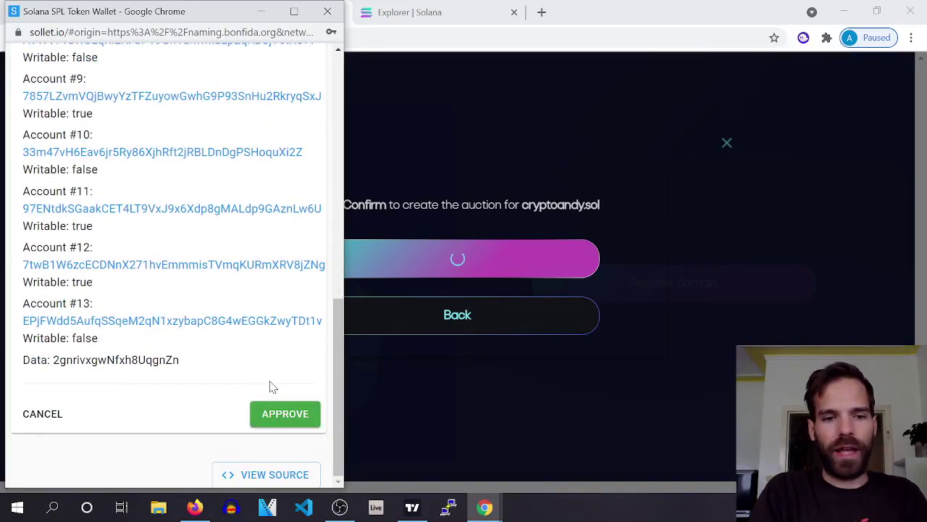
Step: Minimize the approval request, open the Sollet wallet, and record its SOL balance of 0.2939 in a new Notepad note
click(262, 11)
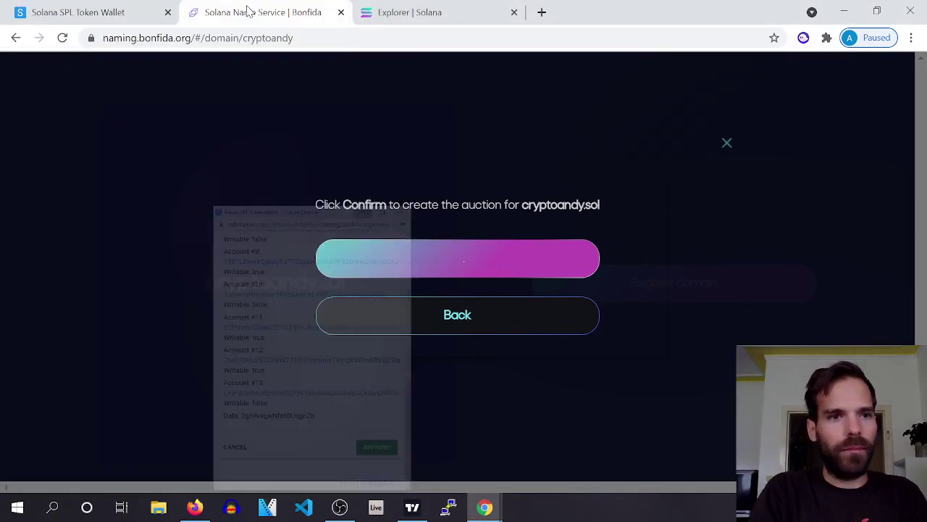
click(112, 11)
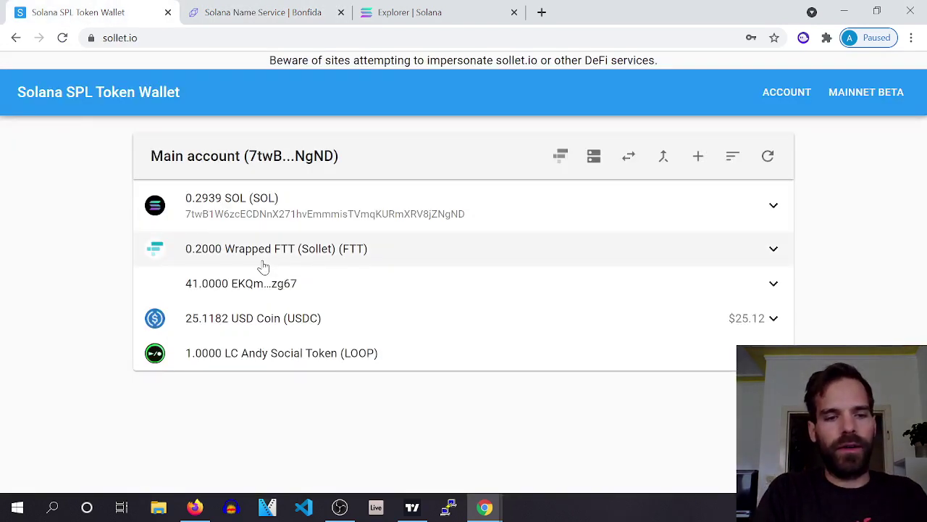
click(18, 510)
text(note)
key(Return)
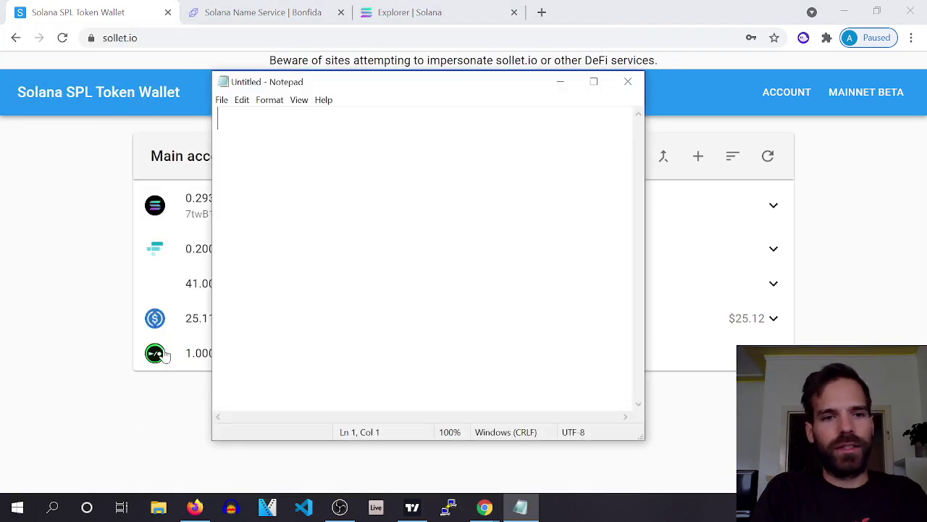
drag(297, 82, 541, 99)
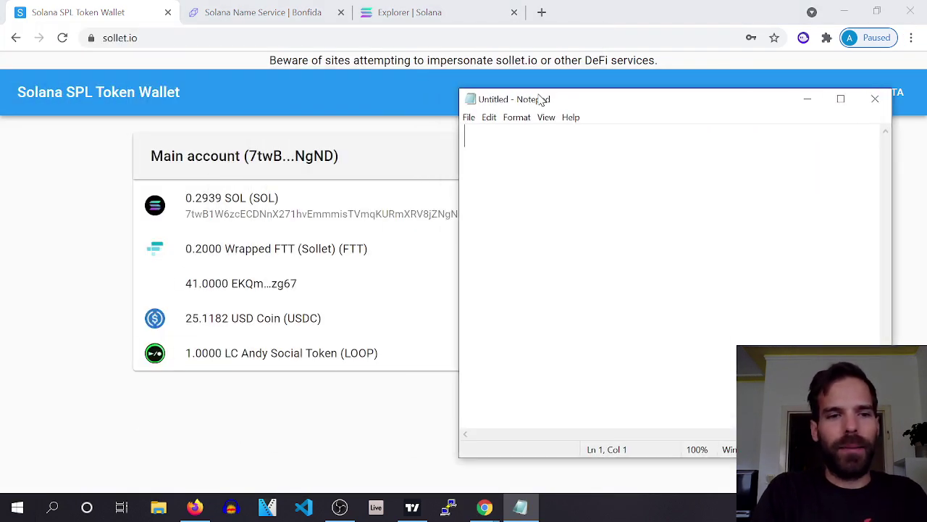
text(0.)
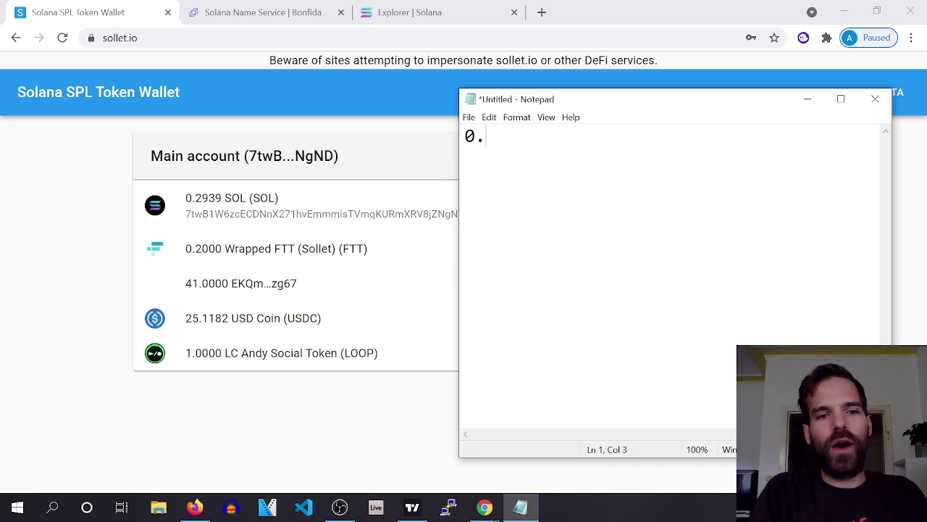
text(2939)
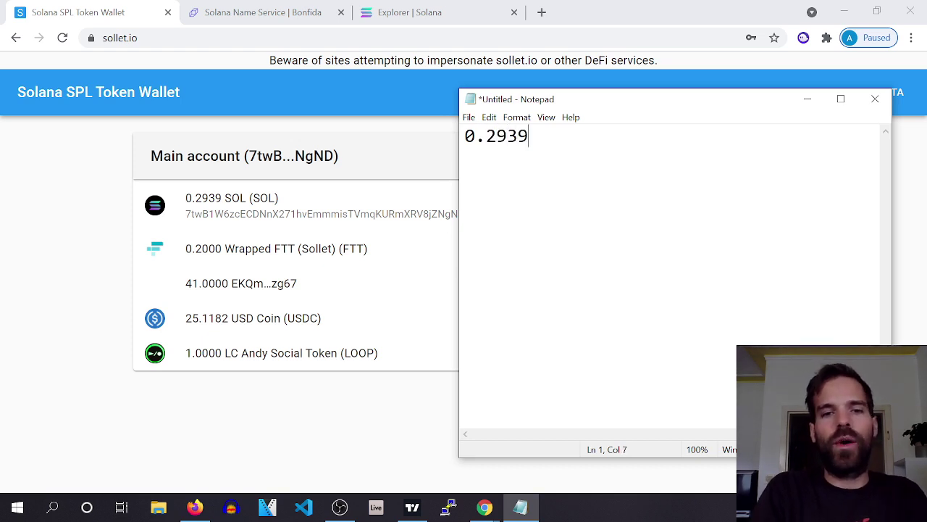
Step: Leave the note and return to the Bonfida page with the pending auction confirmation for cryptoandy.sol
click(80, 201)
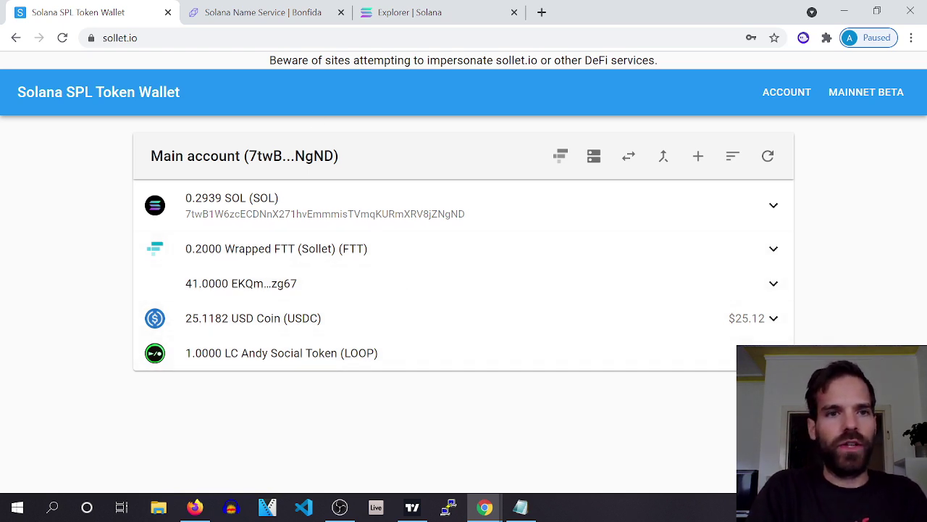
mouse_move(485, 507)
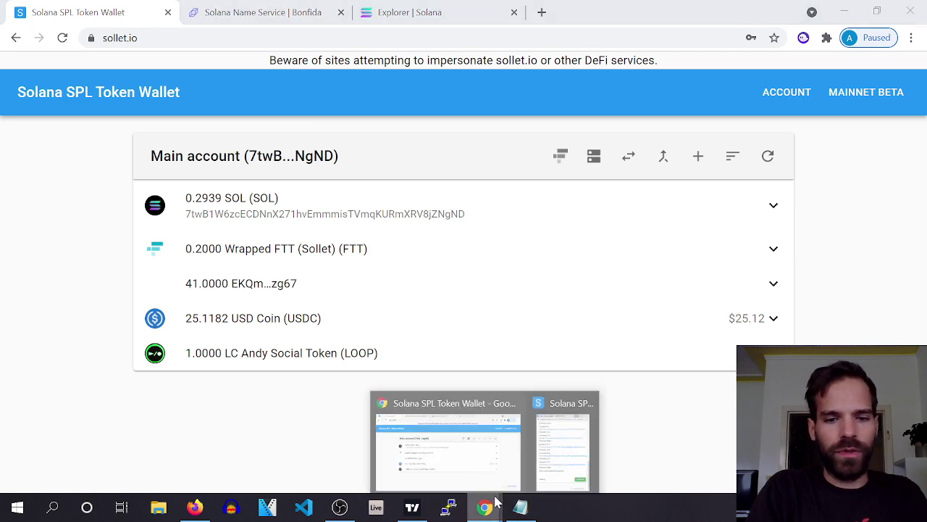
click(562, 445)
click(409, 12)
click(262, 12)
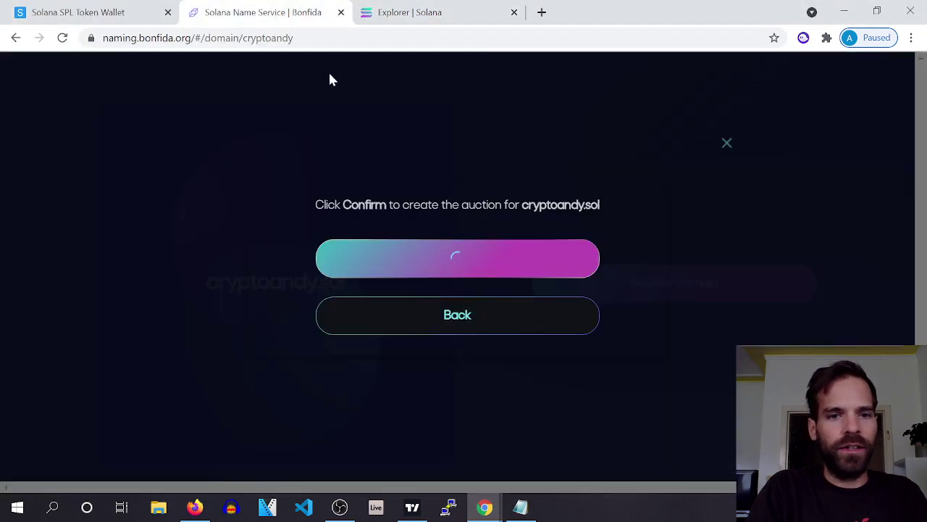
Step: Return to the Sollet approval request, review its accounts, and approve the transaction that creates the cryptoandy.sol auction
mouse_move(485, 506)
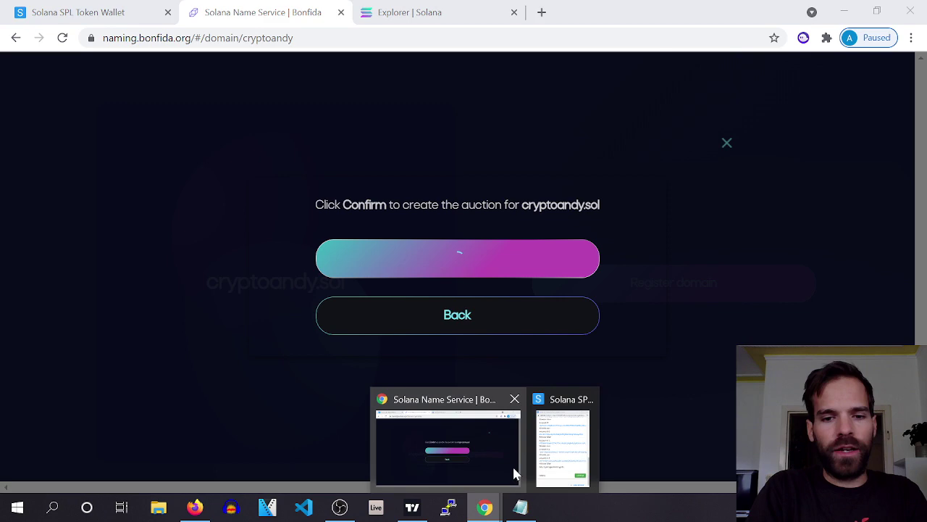
click(561, 445)
scroll(121, 171, up, 5)
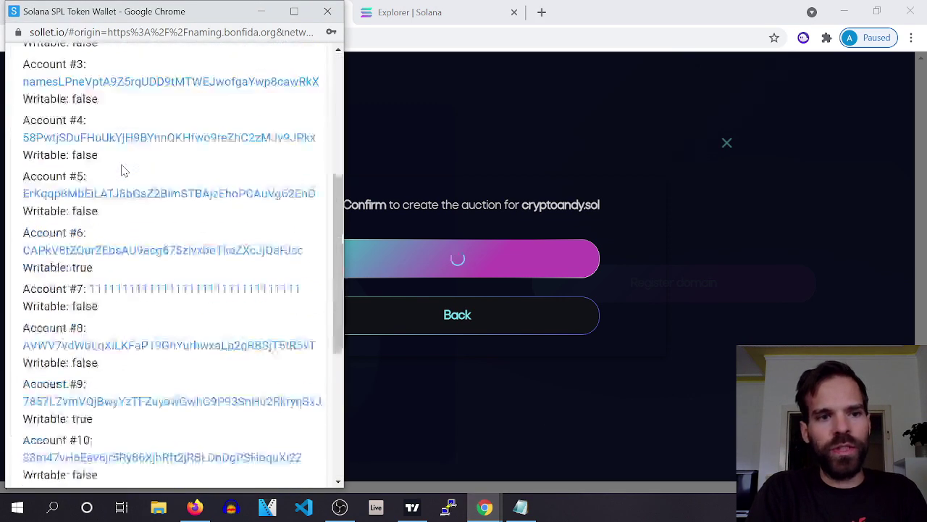
scroll(122, 171, down, 5)
click(301, 423)
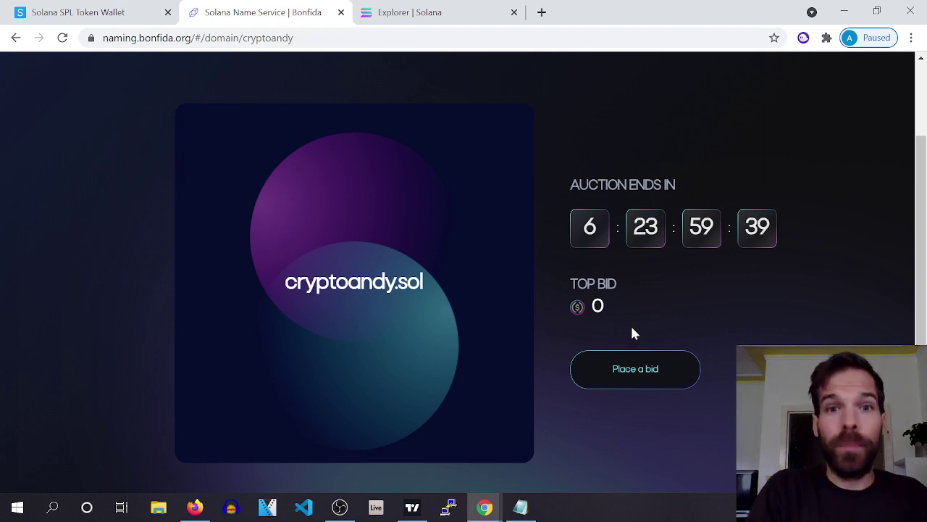
Step: Start a bid on cryptoandy.sol, enter 21.0001 USDC as the amount, and try to submit it
click(635, 385)
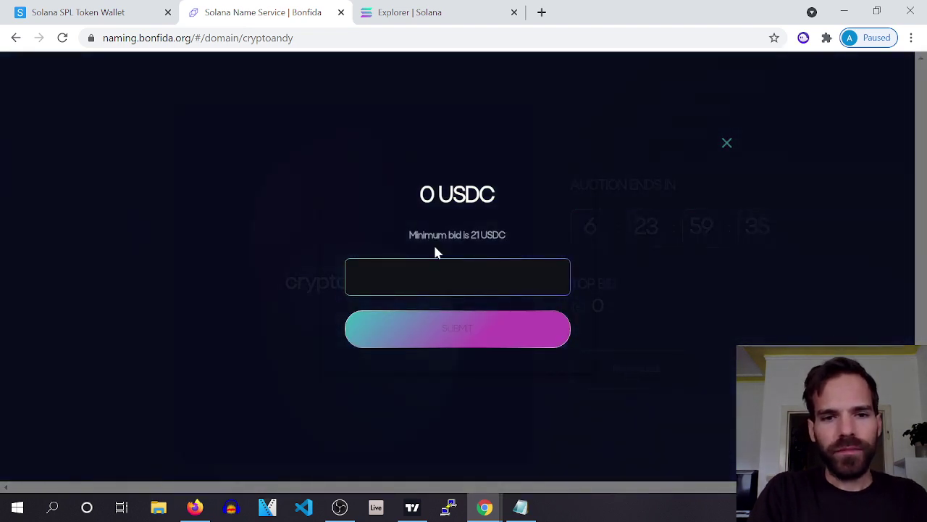
drag(480, 235, 464, 235)
key(ctrl+c)
click(353, 276)
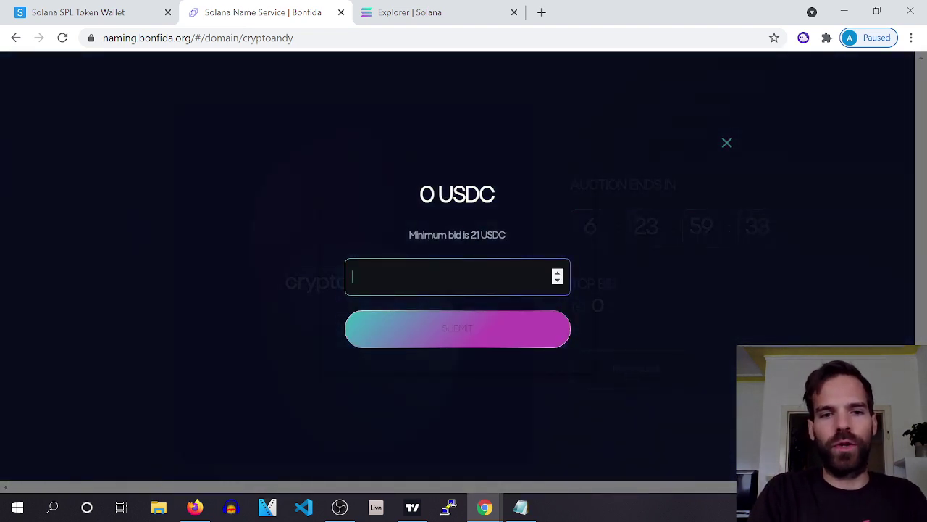
key(ctrl+v)
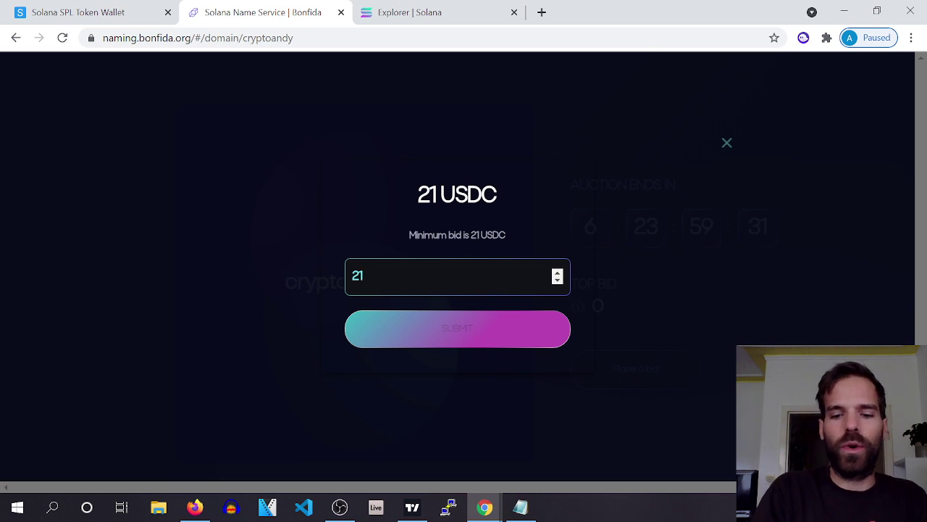
text(.00)
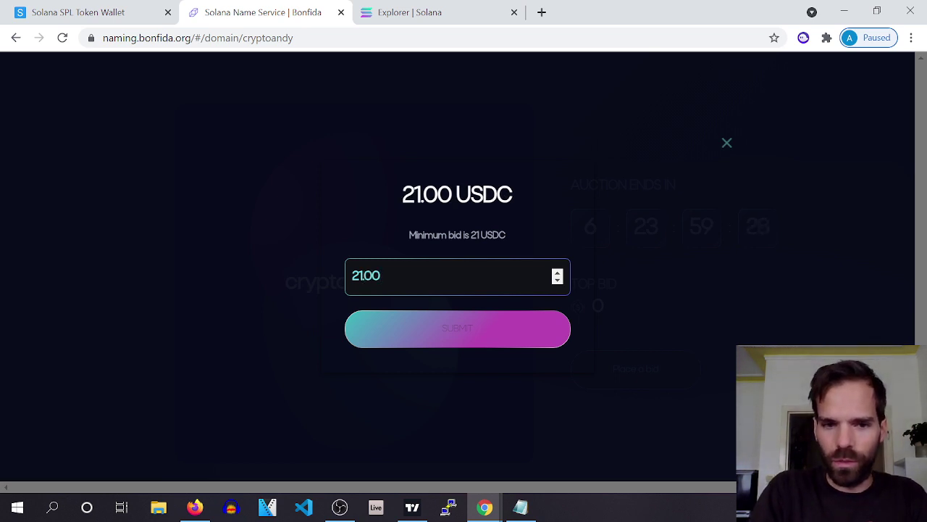
text(01)
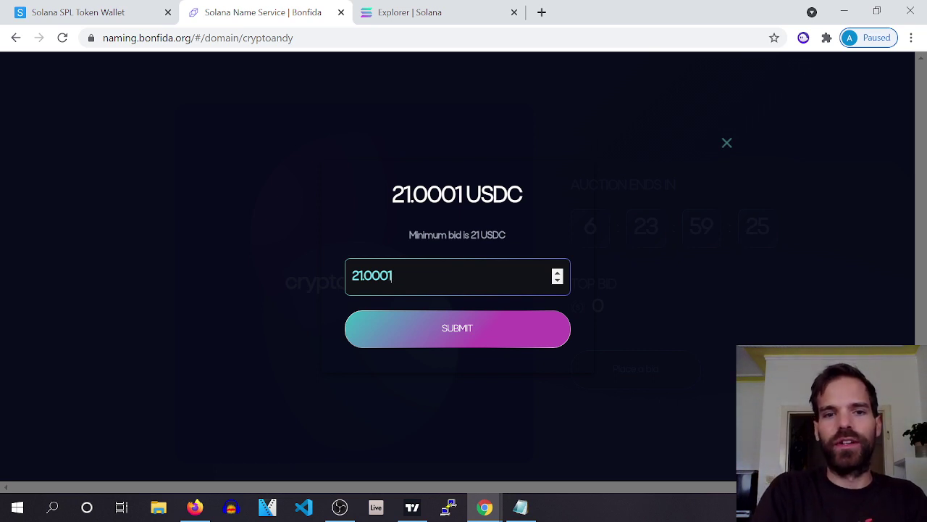
key(Return)
Step: Set the cryptoandy.sol bid to 21.001 USDC and submit it
key(BackSpace)
key(BackSpace)
text(1)
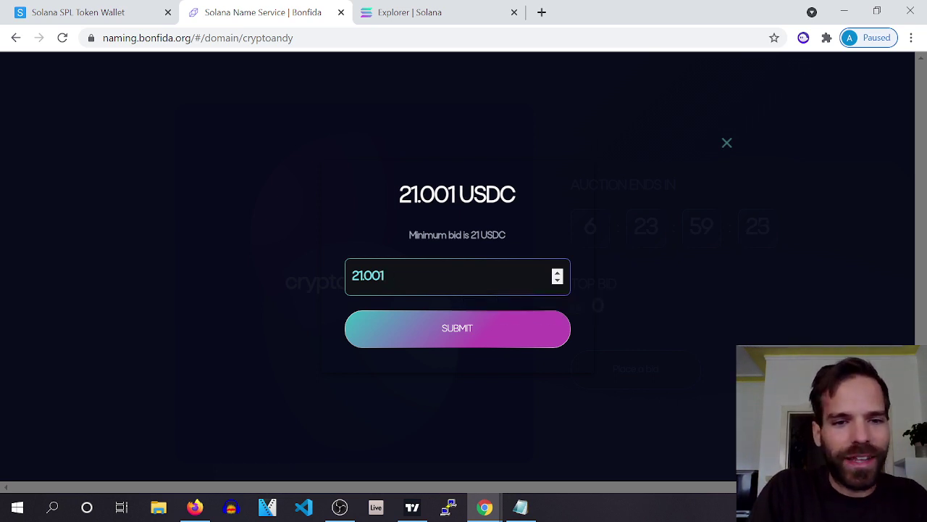
key(Return)
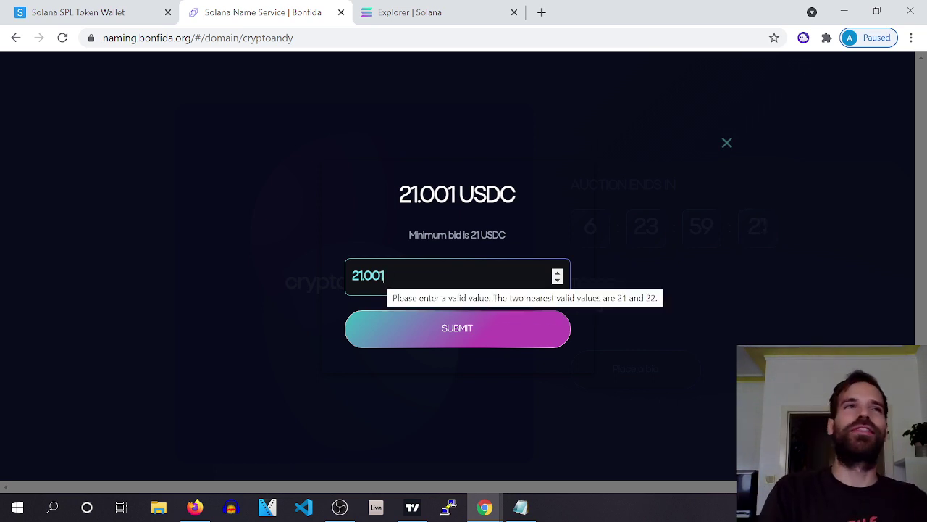
click(455, 341)
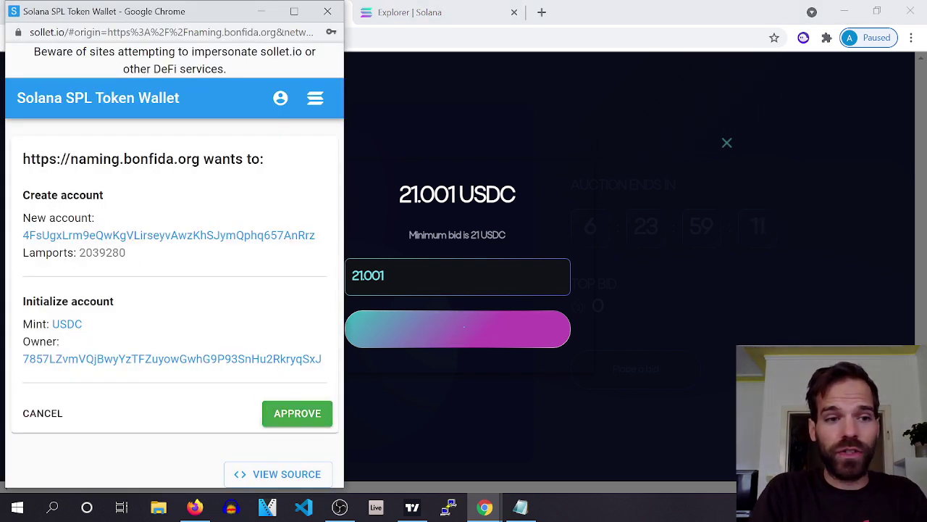
Step: Check the lamports in the wallet's request to create a USDC account and approve the request
drag(80, 253, 156, 258)
click(171, 260)
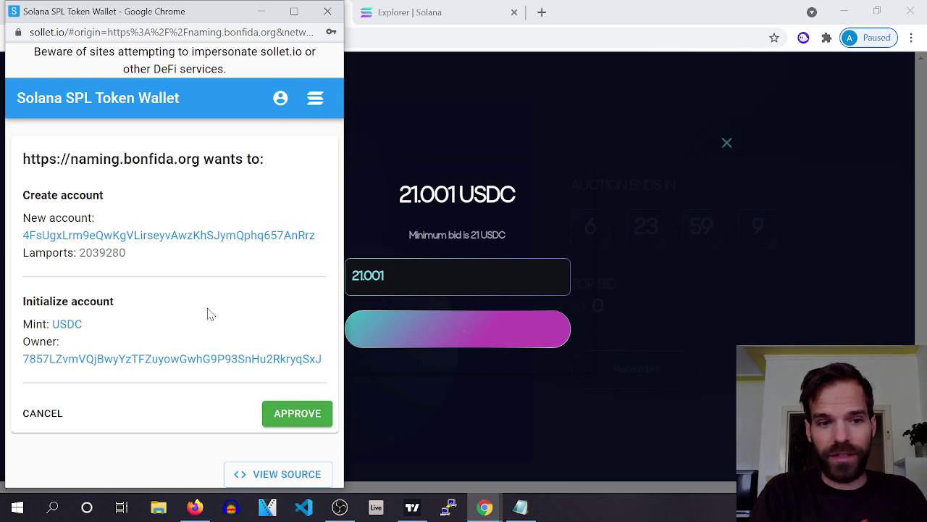
click(302, 415)
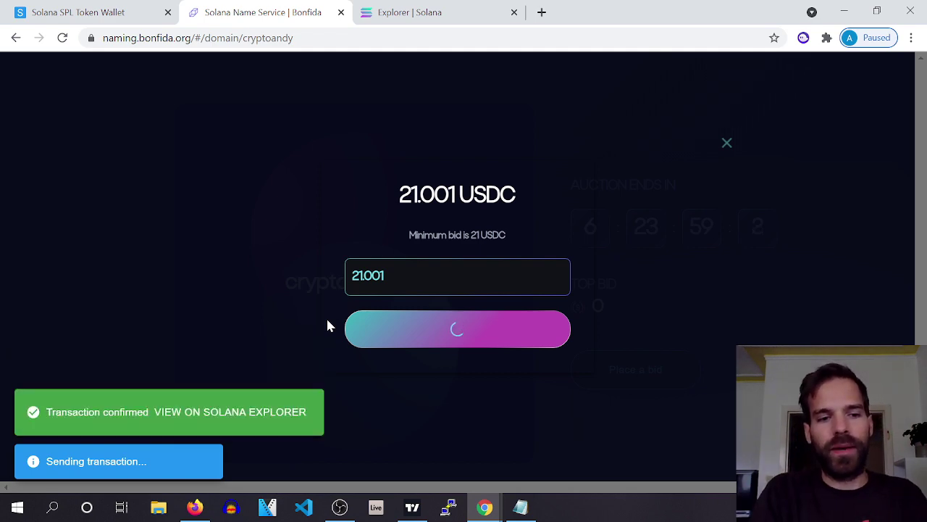
Step: Bring up the wallet's second approval request, review its instruction details, approve the bid transaction, and close the bid confirmation
click(475, 508)
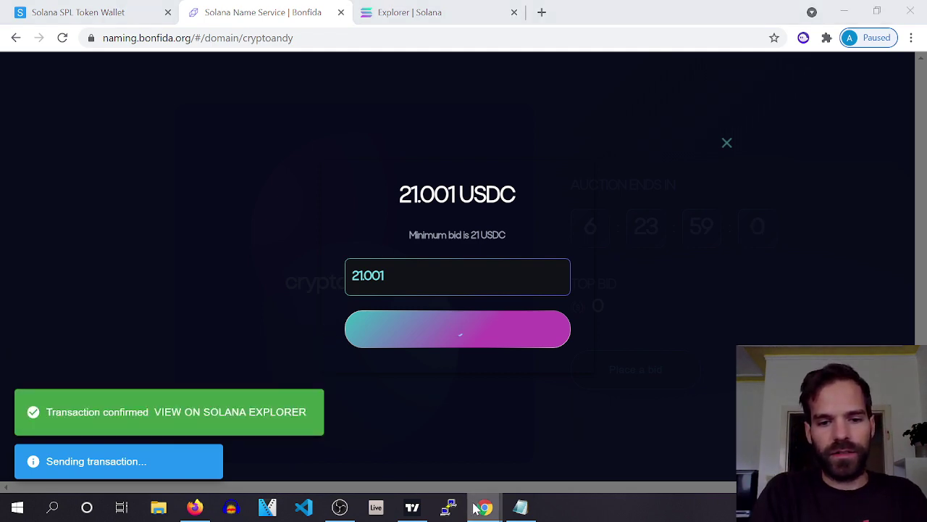
mouse_move(476, 508)
click(569, 445)
scroll(241, 252, up, 10)
scroll(242, 252, down, 1)
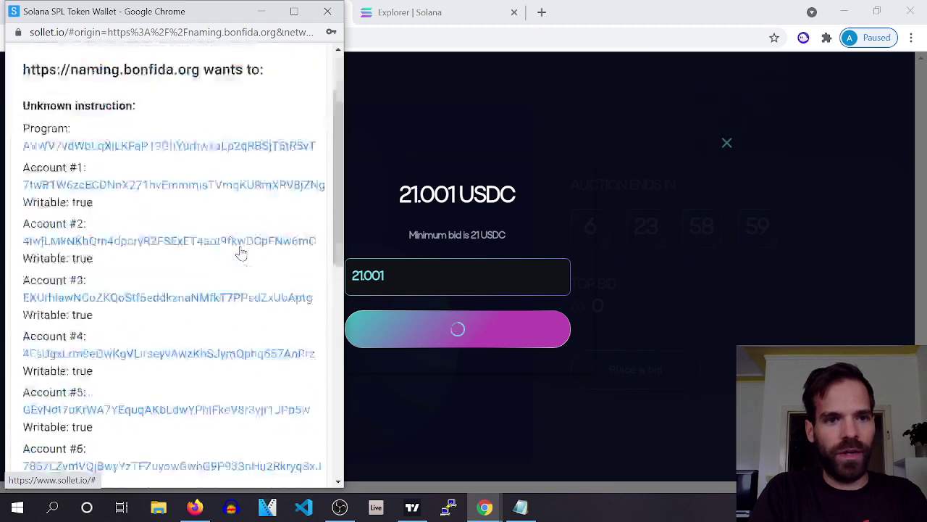
scroll(241, 252, down, 10)
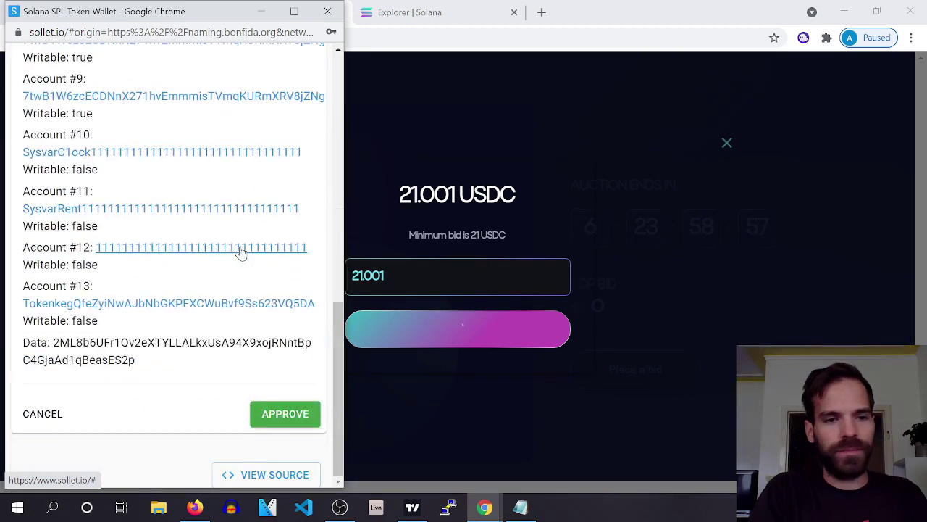
click(284, 413)
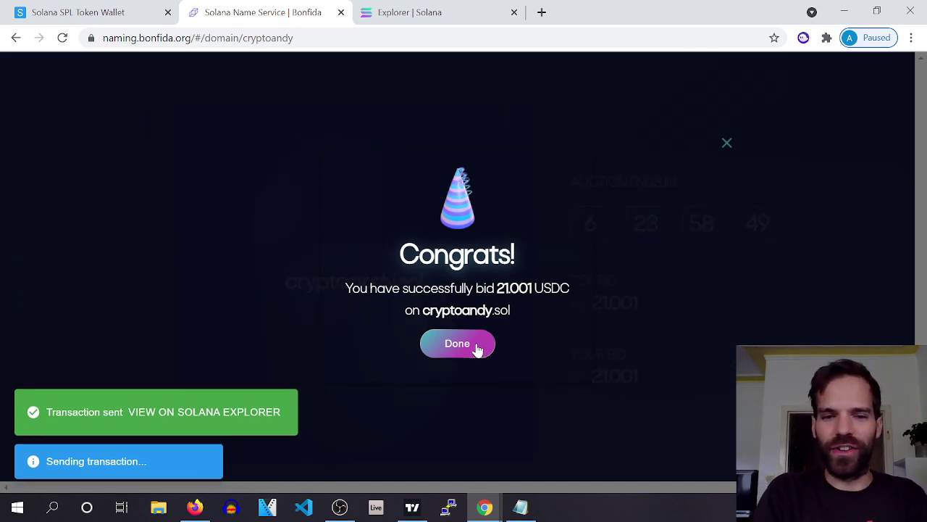
click(478, 349)
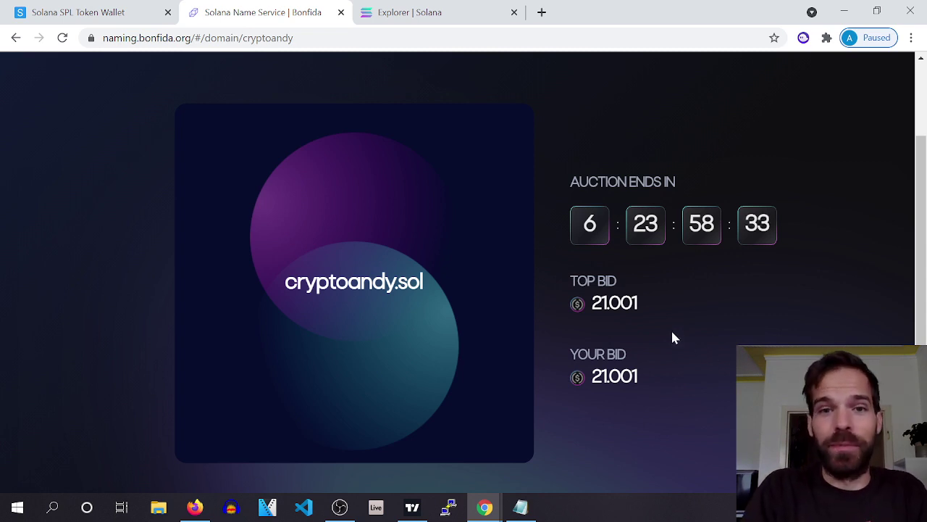
Step: Check the remaining time and bids on the cryptoandy.sol auction page, and open the list of domain auctions
scroll(672, 333, up, 1)
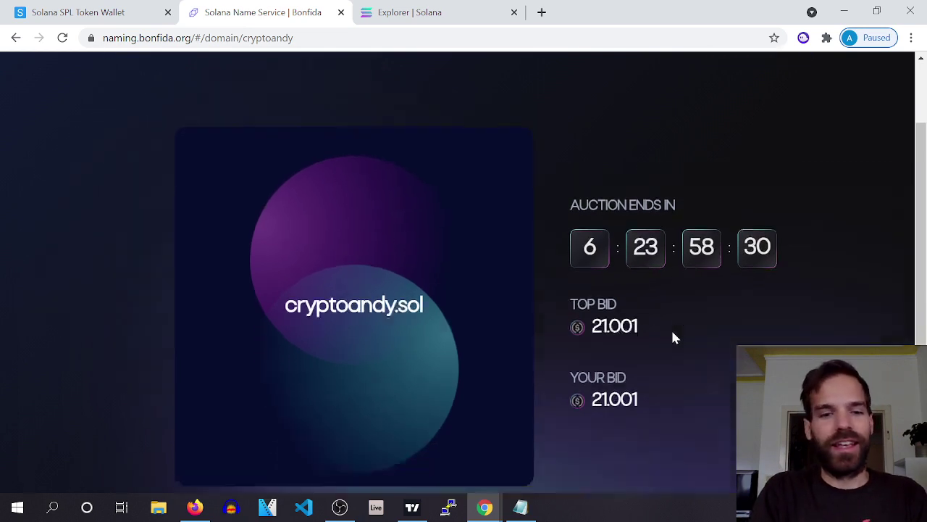
scroll(671, 333, down, 3)
scroll(672, 337, up, 4)
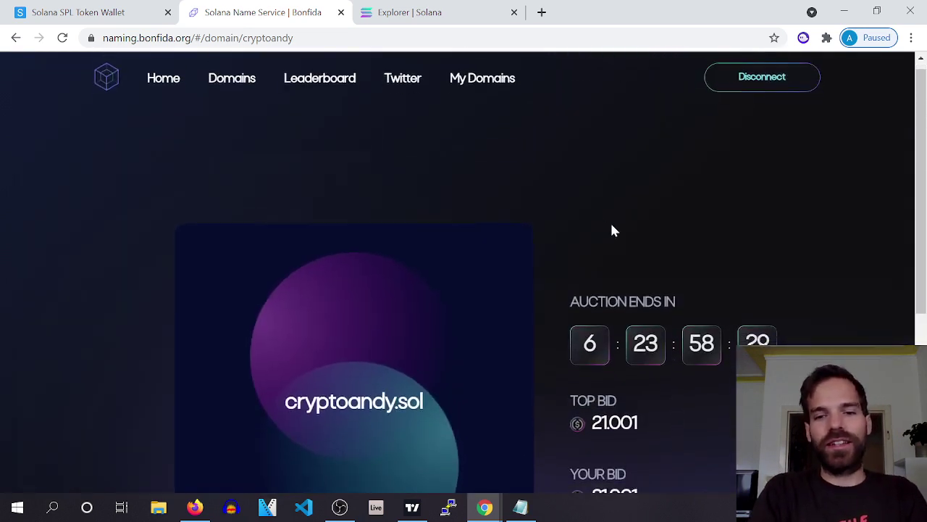
scroll(613, 230, down, 1)
scroll(612, 231, up, 1)
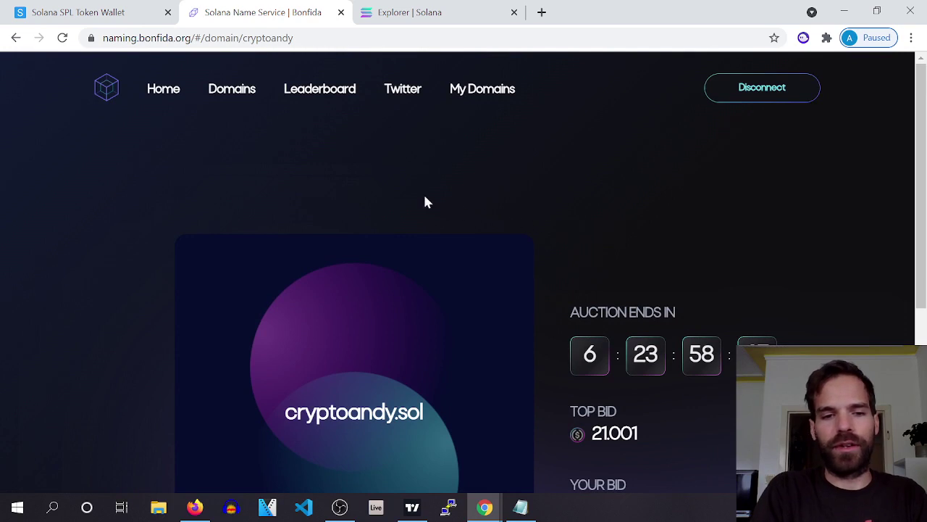
click(240, 98)
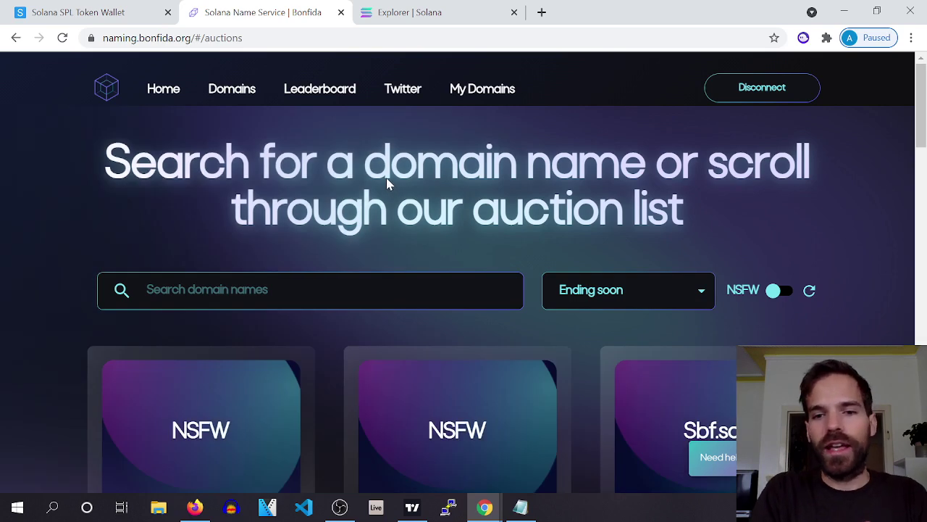
Step: Browse the domain auctions sorted by ending soon, comparing their minimum bids and remaining times
scroll(456, 190, down, 4)
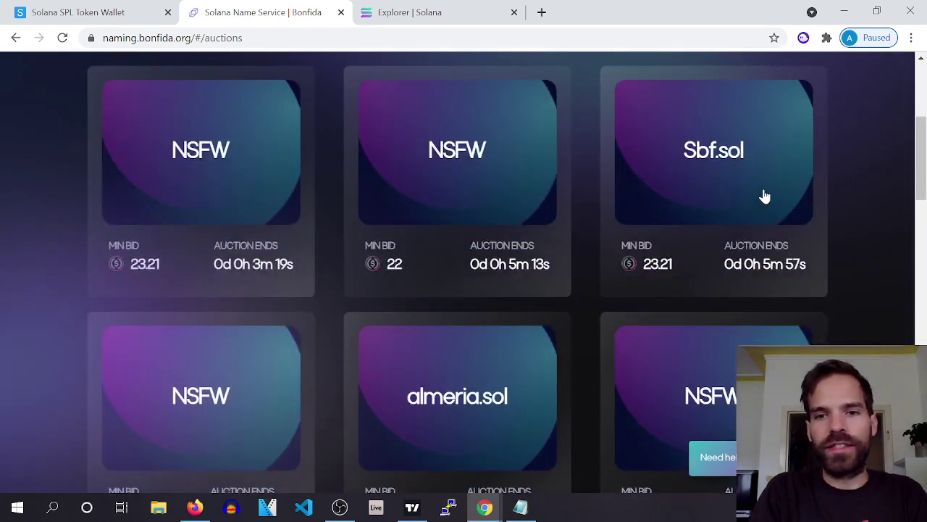
scroll(668, 168, down, 1)
scroll(669, 168, down, 9)
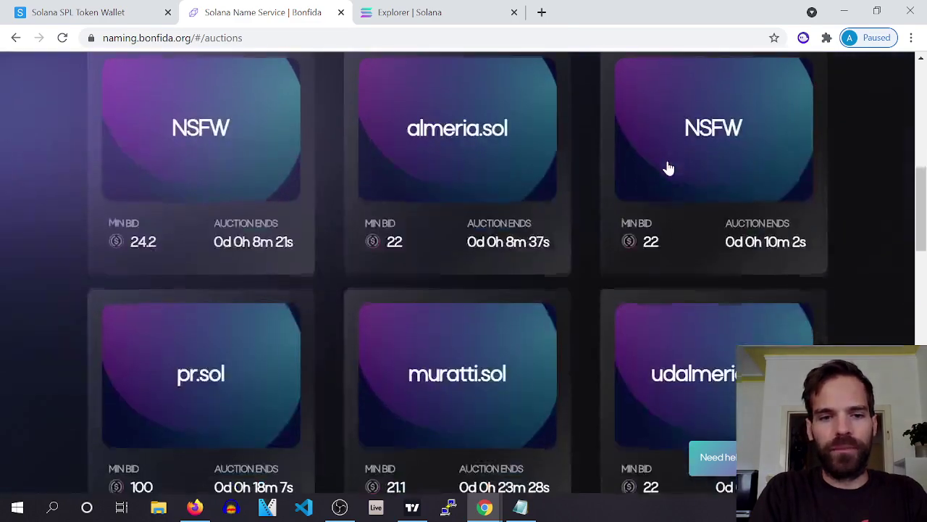
scroll(659, 168, down, 10)
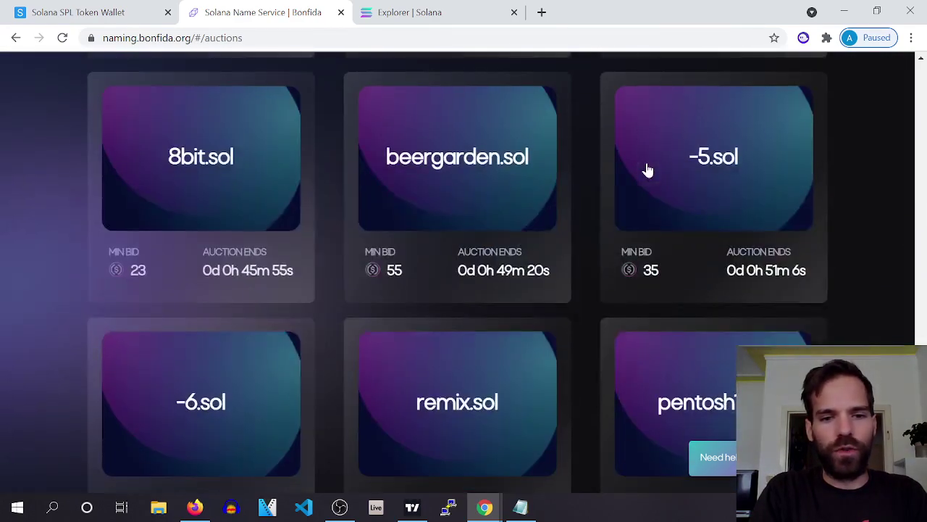
scroll(647, 169, up, 10)
scroll(647, 170, up, 12)
scroll(648, 165, down, 4)
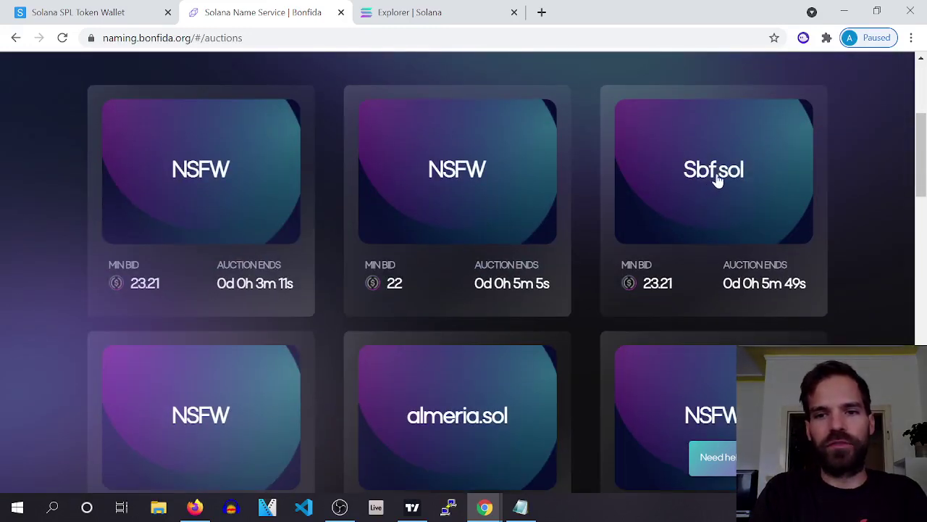
scroll(717, 181, up, 2)
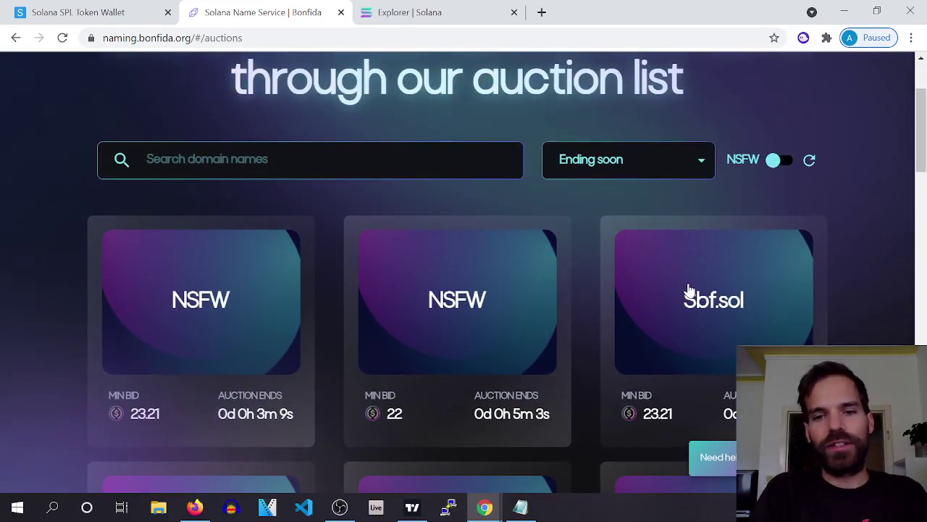
scroll(636, 234, down, 1)
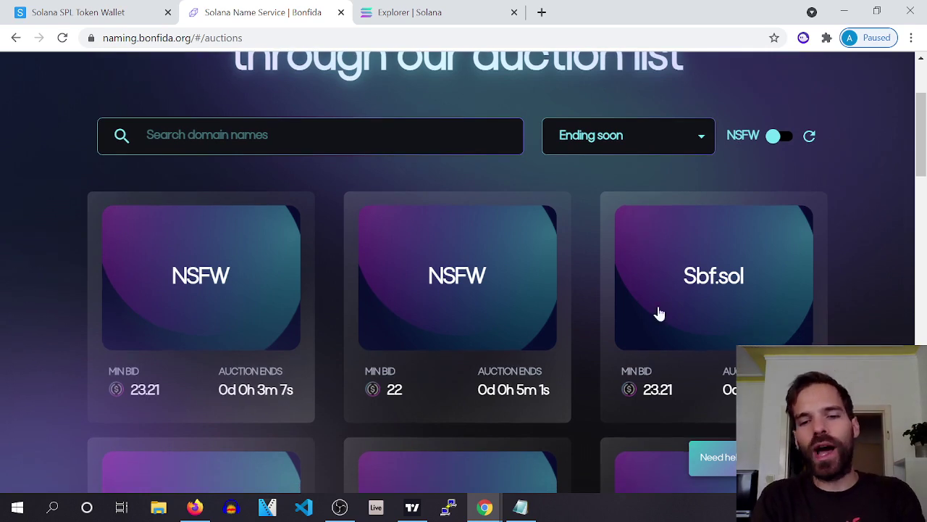
scroll(576, 189, down, 3)
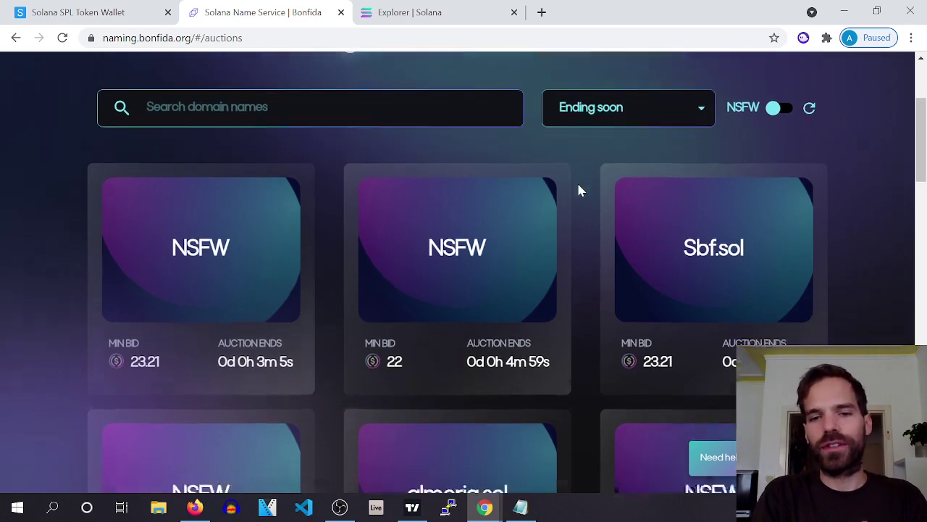
scroll(584, 191, up, 1)
scroll(584, 193, up, 2)
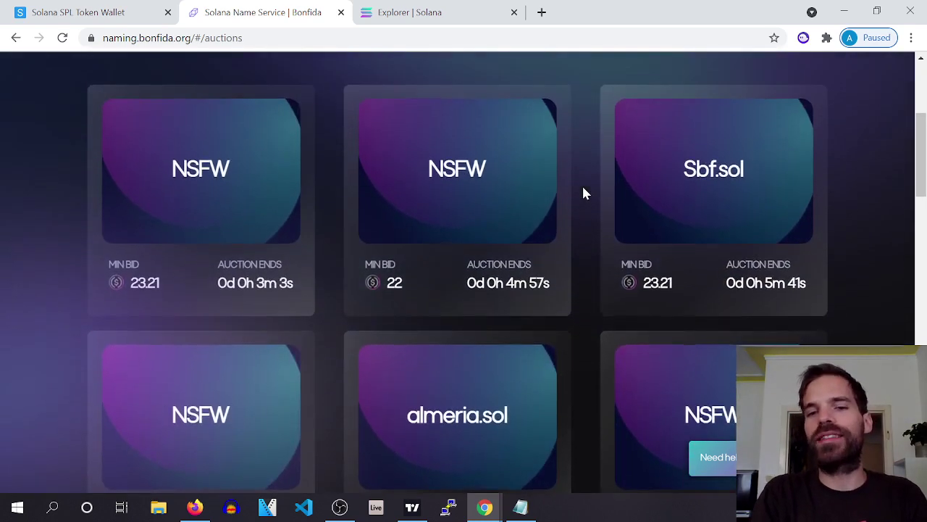
scroll(583, 193, up, 1)
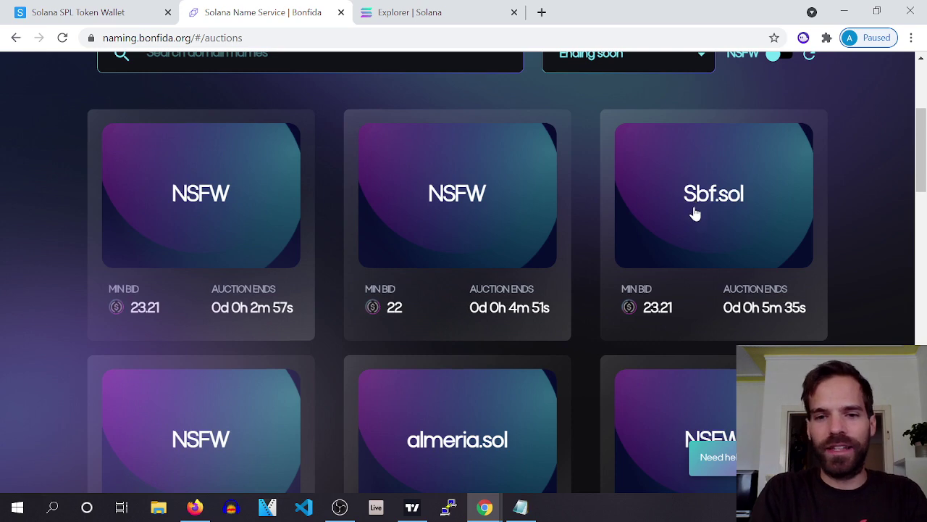
scroll(695, 208, down, 5)
scroll(693, 214, down, 2)
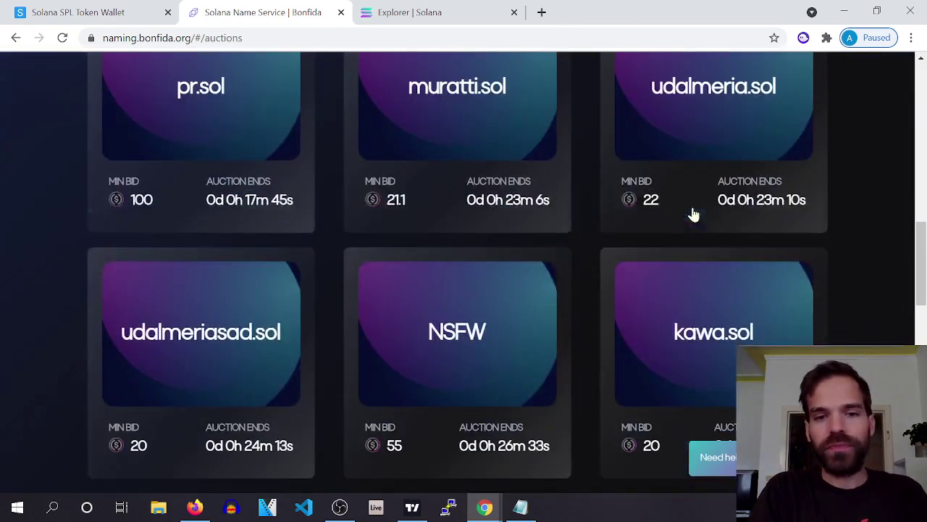
Step: Open the Sbf.sol auction from the list and view its remaining time and top bid
scroll(693, 214, up, 8)
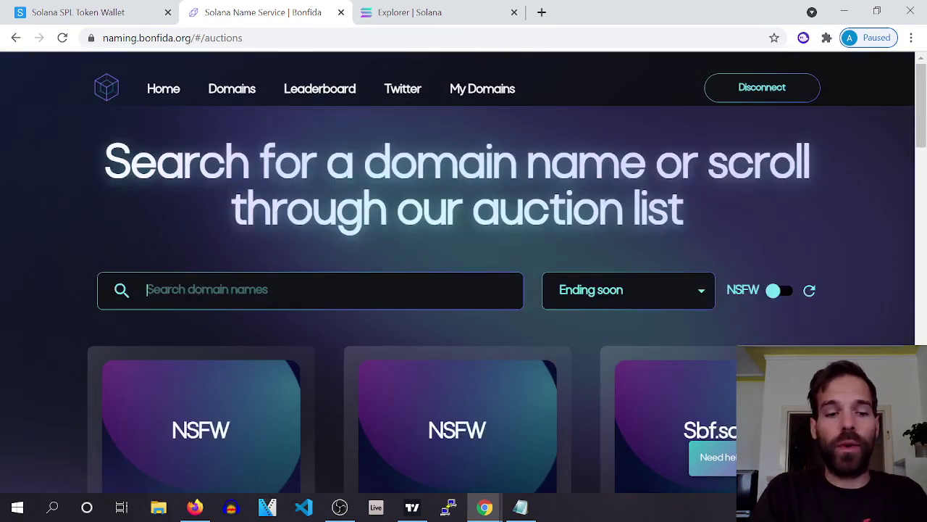
scroll(761, 323, down, 2)
click(761, 323)
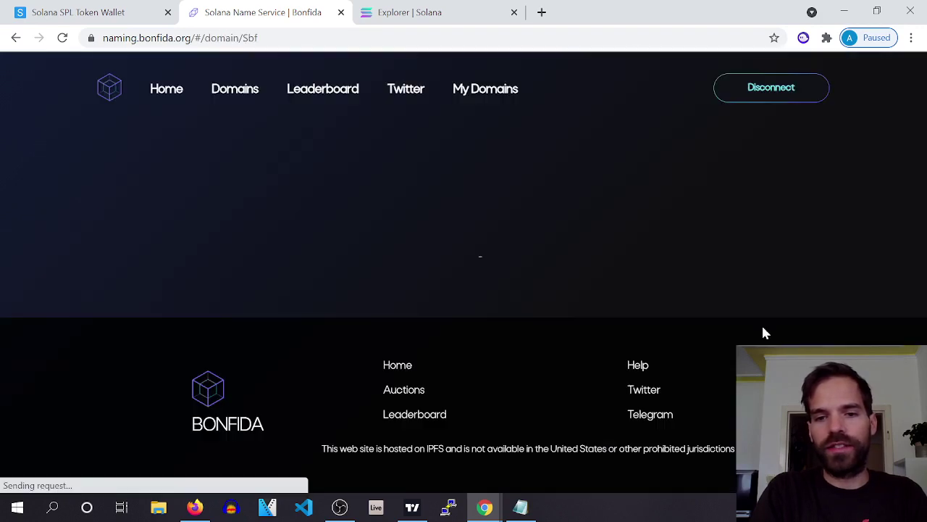
scroll(539, 260, down, 2)
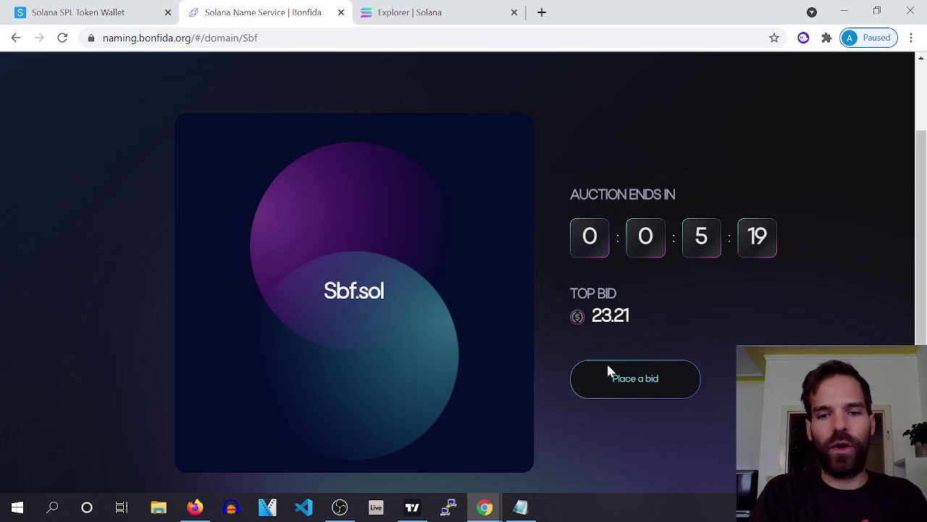
Step: Check the minimum bid for Sbf.sol in the bid form and compare it with the USDC balance in the Sollet wallet
click(638, 384)
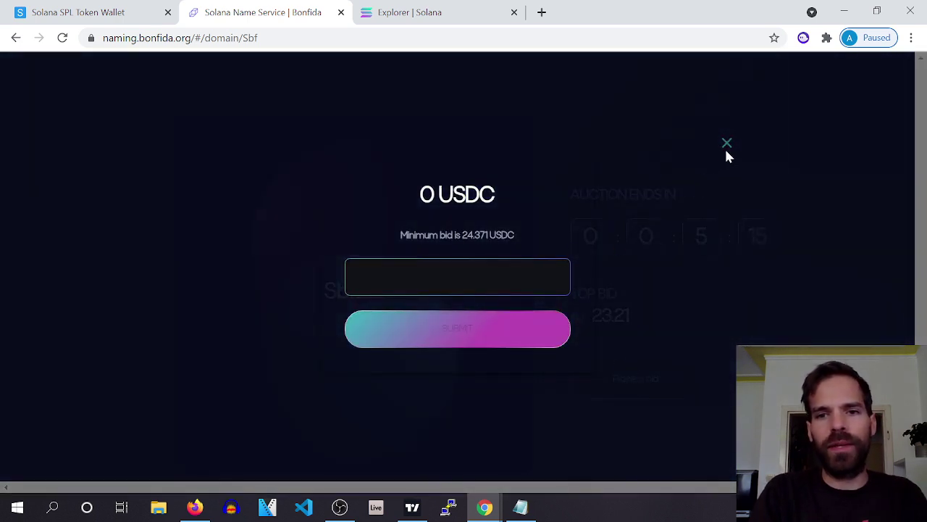
click(727, 143)
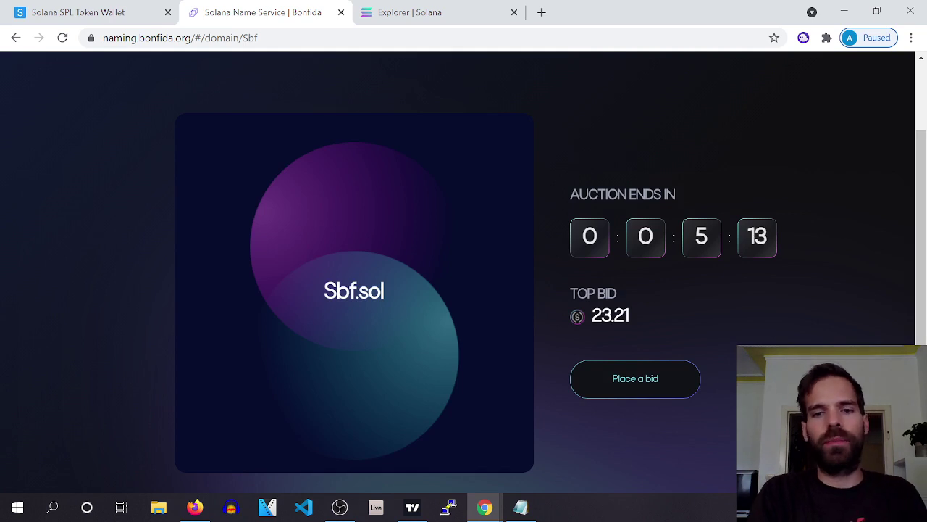
click(636, 391)
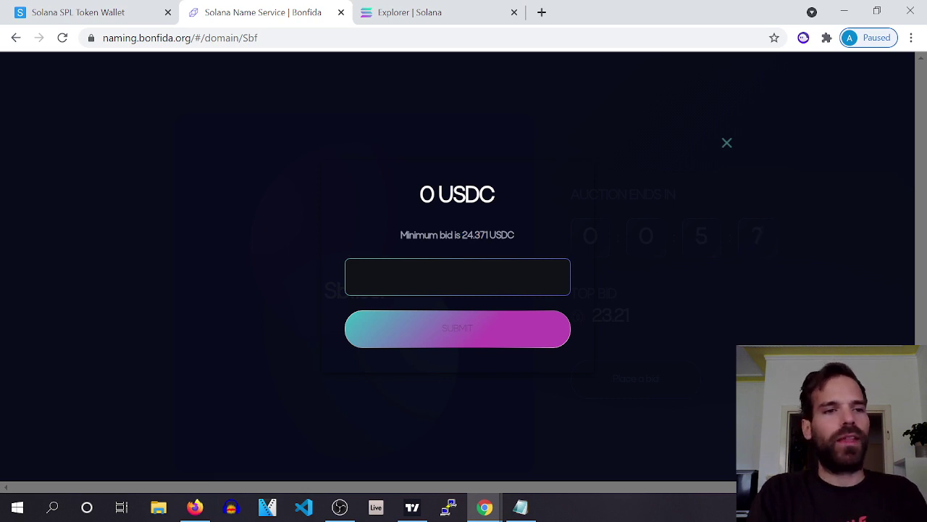
click(112, 22)
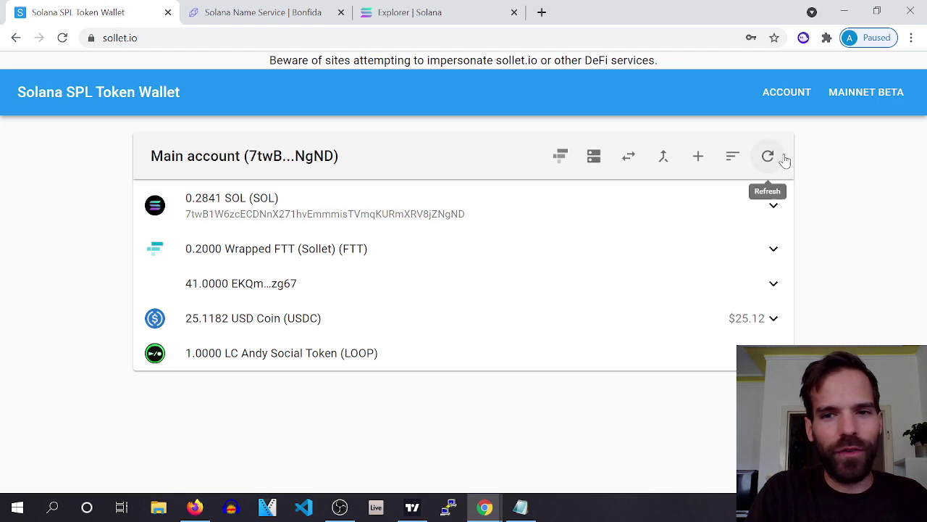
key(ctrl+Tab)
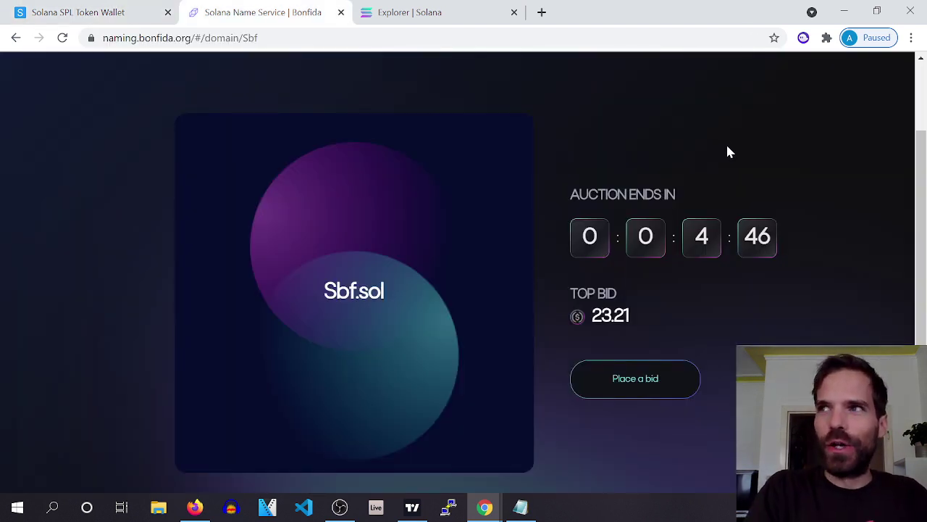
Step: Return to the domain auction list and turn on the display of NSFW names
key(alt+Left)
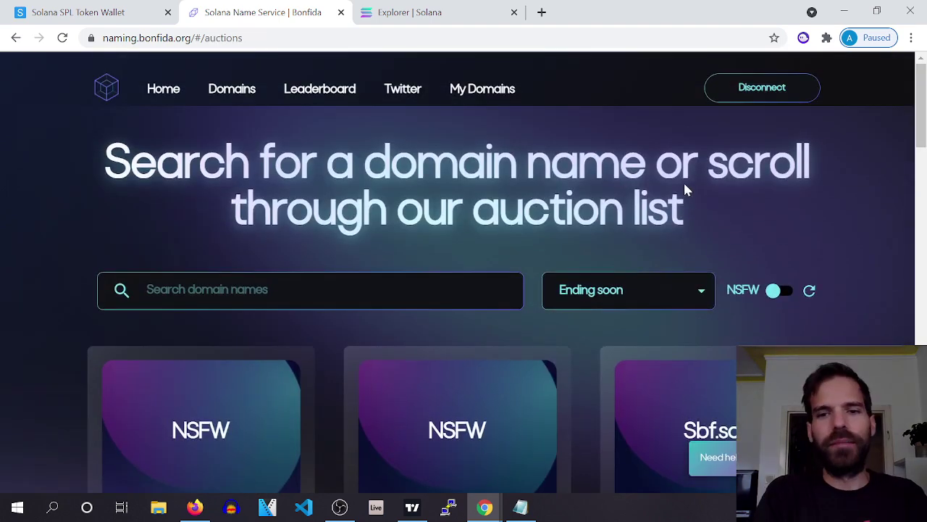
scroll(683, 186, down, 2)
scroll(732, 185, up, 1)
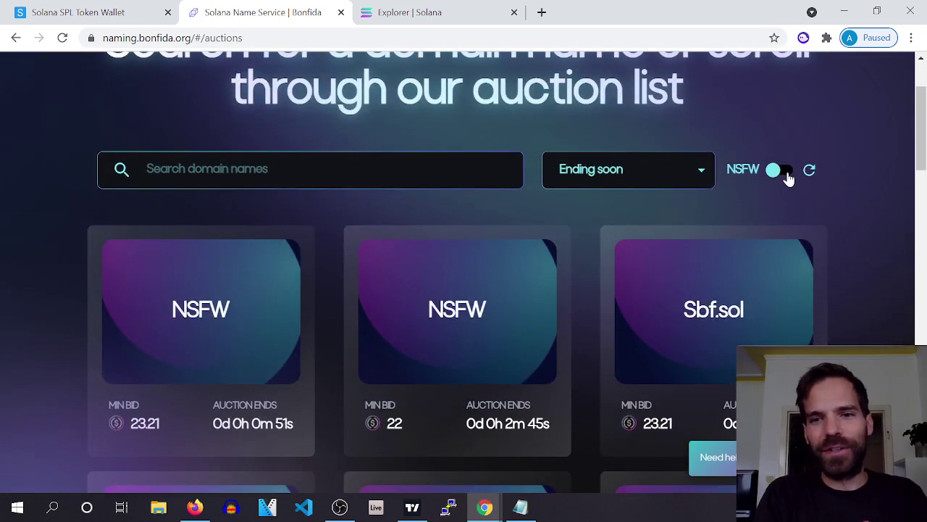
click(782, 171)
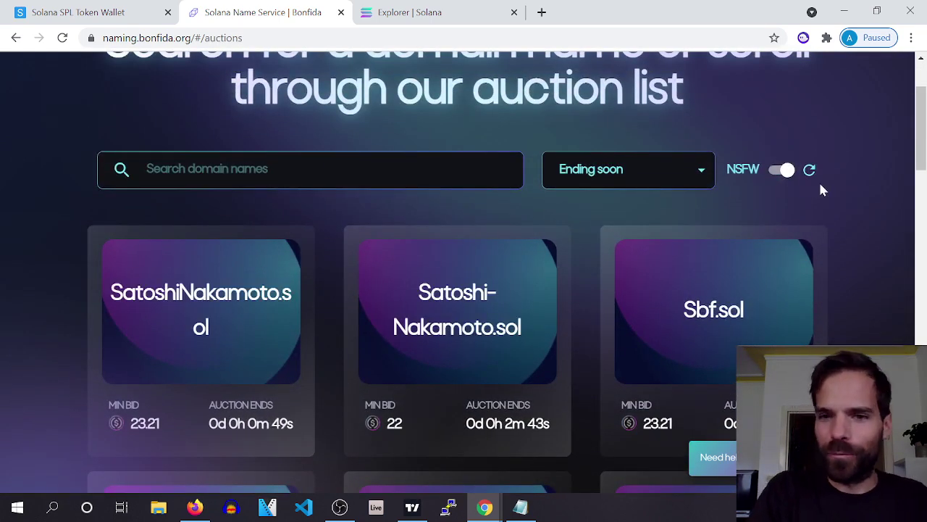
Step: Examine the unhidden domain auctions ending soon, comparing their names, minimum bids and remaining times
scroll(821, 187, down, 1)
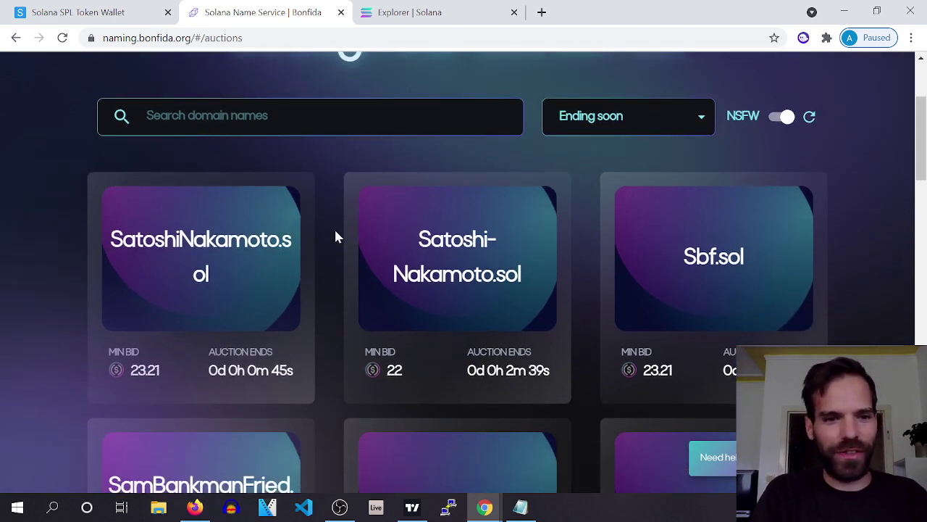
scroll(336, 235, down, 1)
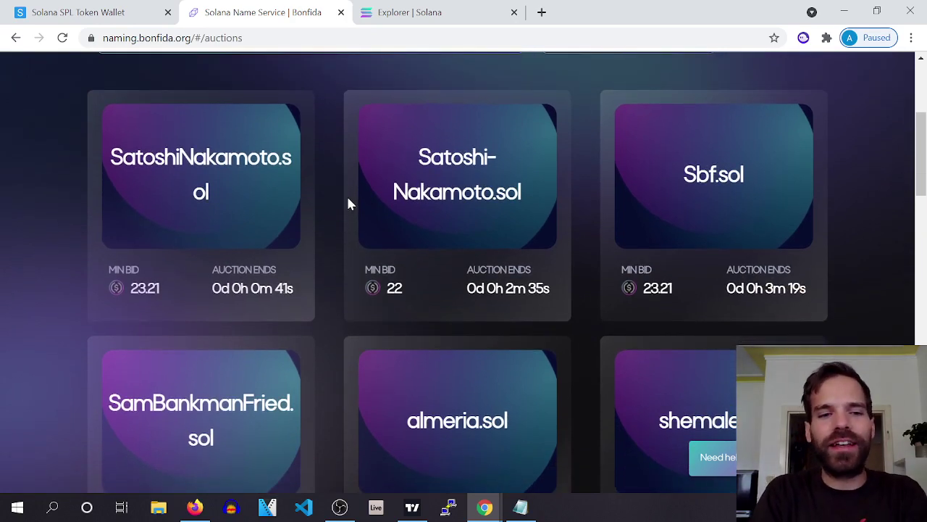
scroll(329, 153, down, 1)
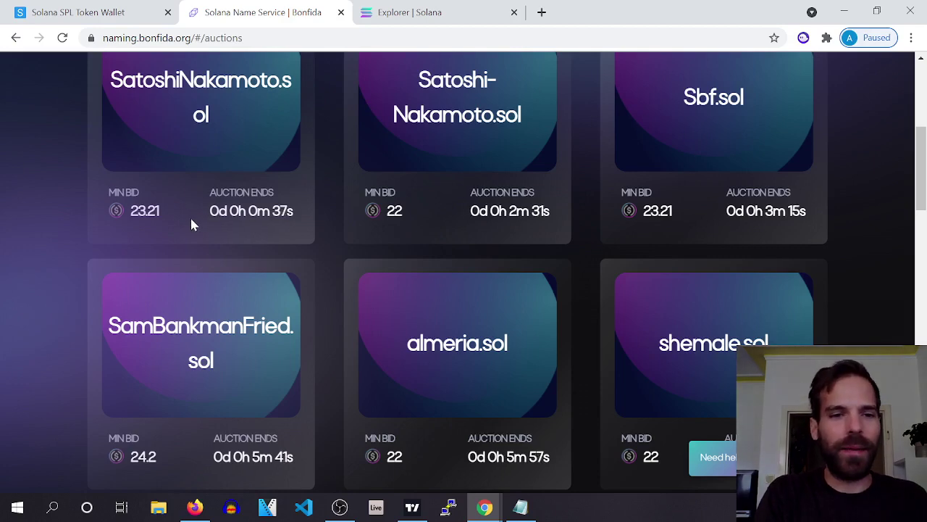
scroll(325, 229, down, 1)
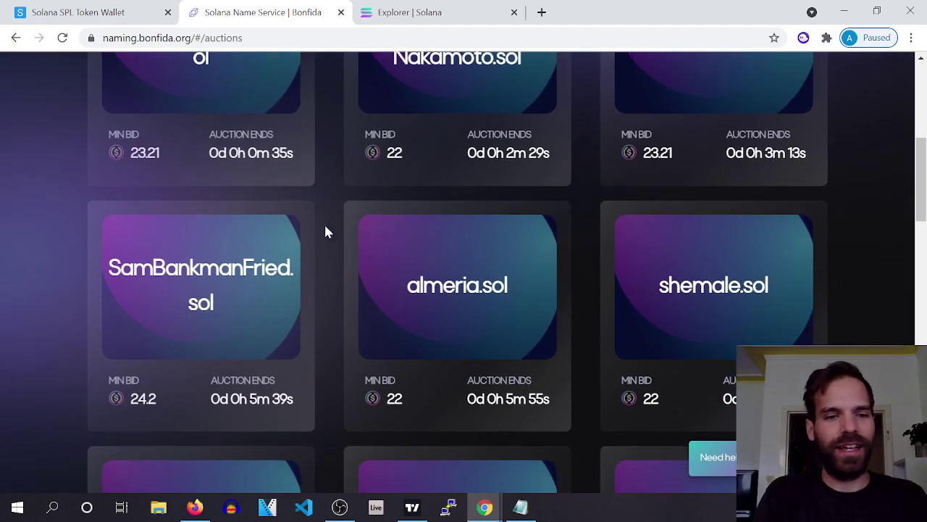
scroll(325, 229, up, 1)
scroll(327, 211, down, 1)
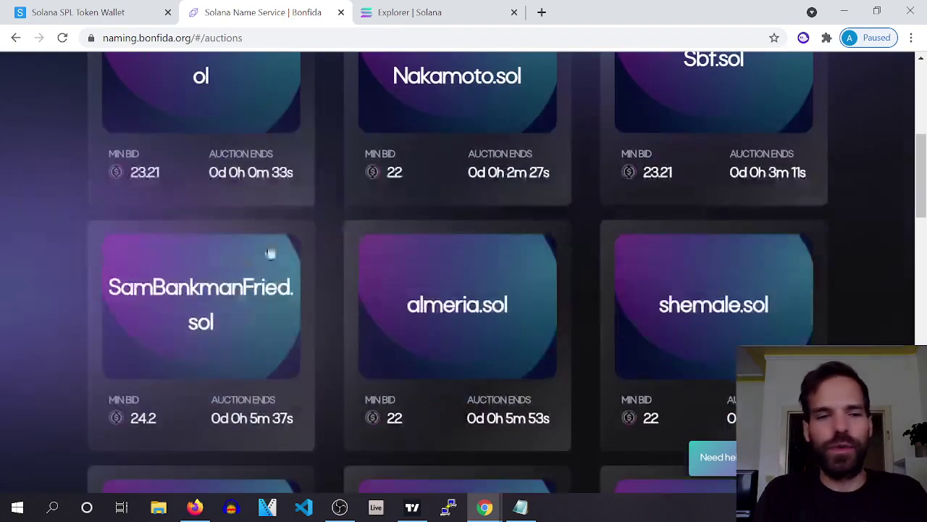
scroll(329, 228, up, 1)
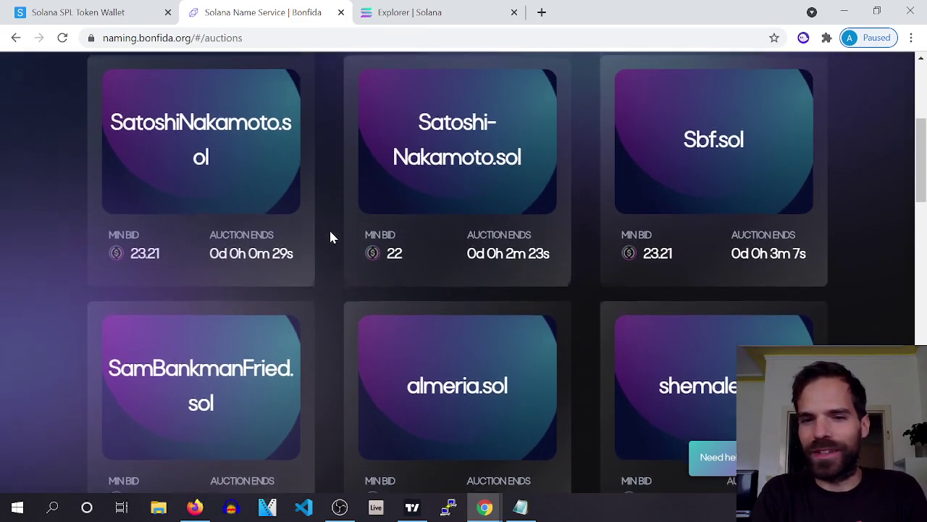
scroll(330, 237, down, 5)
scroll(330, 237, down, 1)
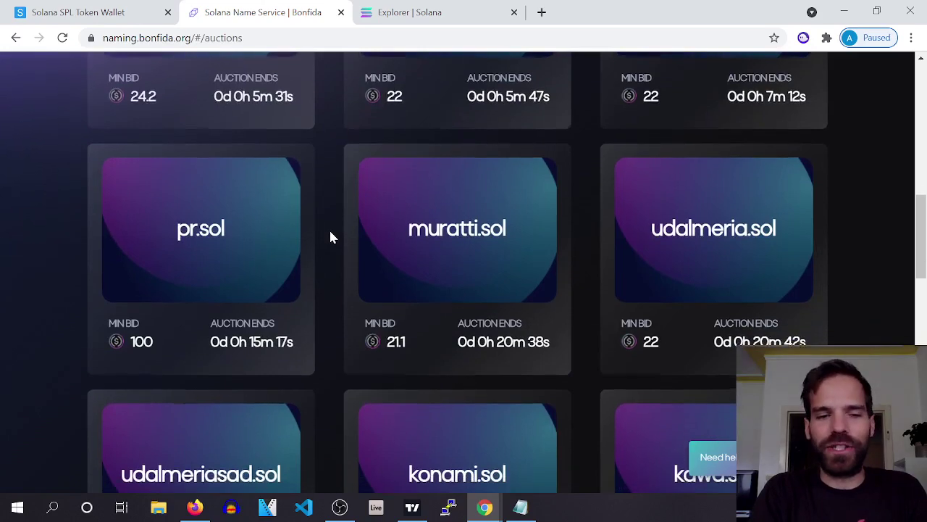
scroll(334, 225, up, 2)
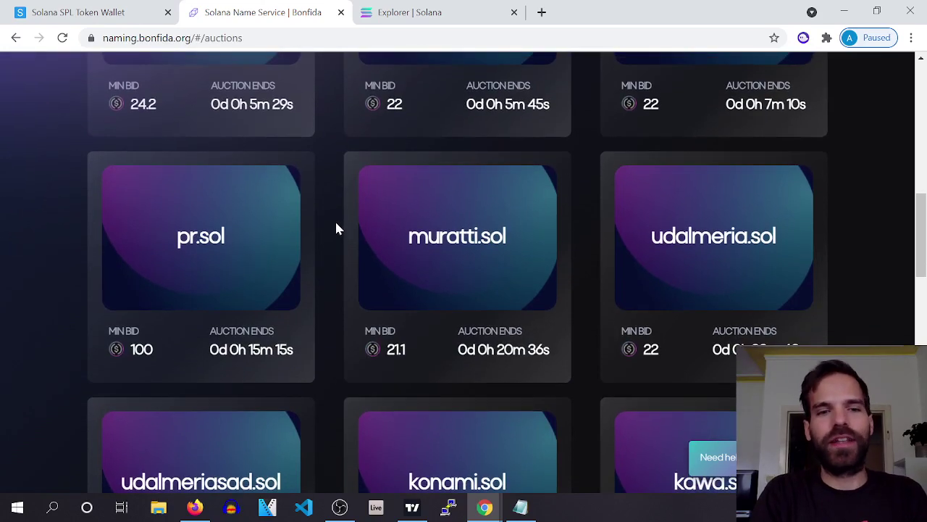
scroll(340, 219, up, 3)
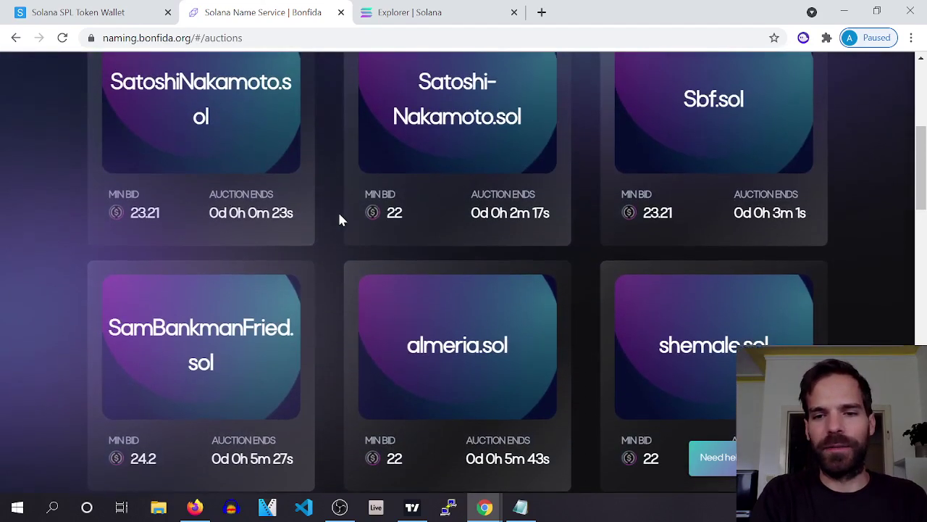
scroll(340, 219, up, 2)
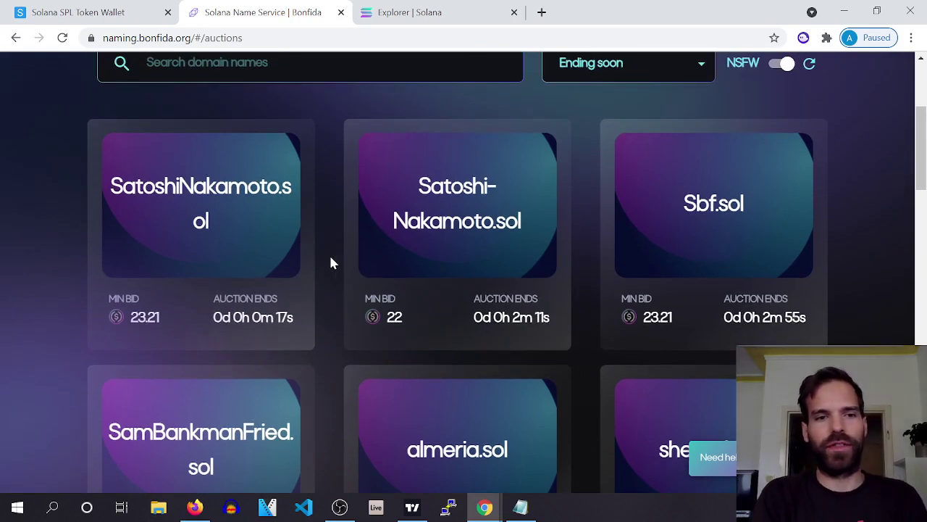
Step: Look at the USDC total balance under the account's token holdings in Solana Explorer
key(ctrl+Tab)
drag(668, 240, 717, 240)
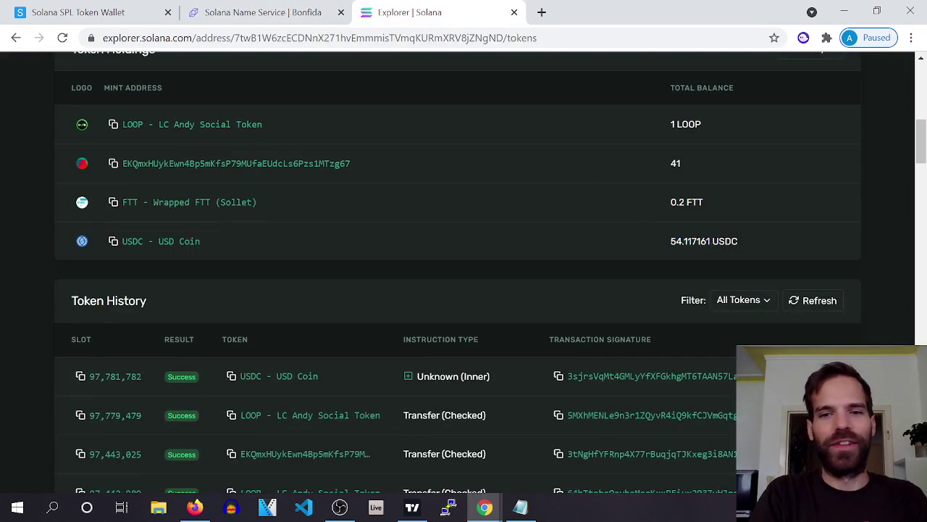
scroll(746, 245, up, 2)
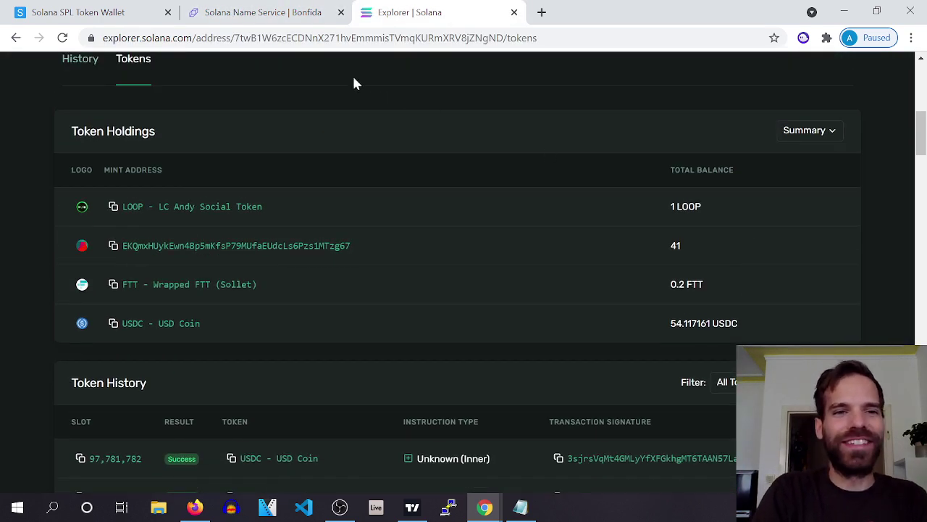
Step: Go back to Bonfida's domain auctions and open the Sbf.sol auction with its countdown and top bid
click(268, 12)
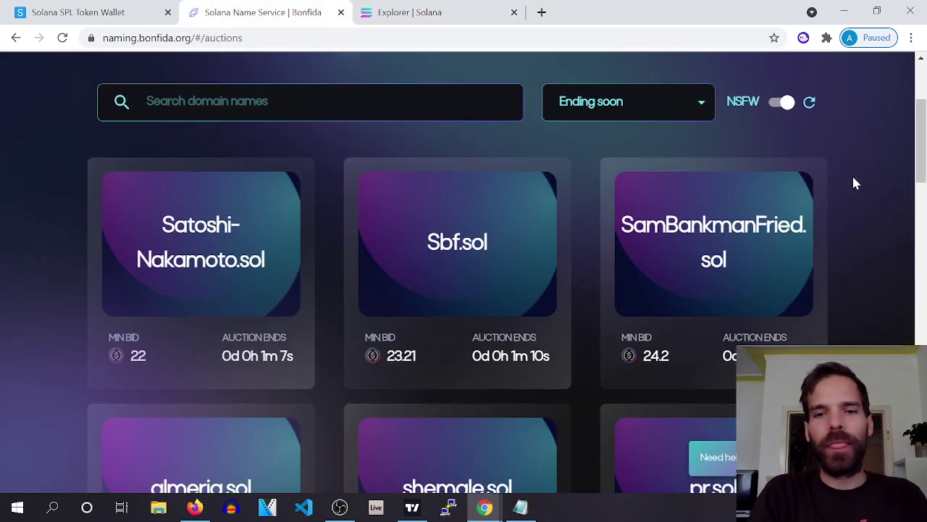
scroll(853, 183, down, 1)
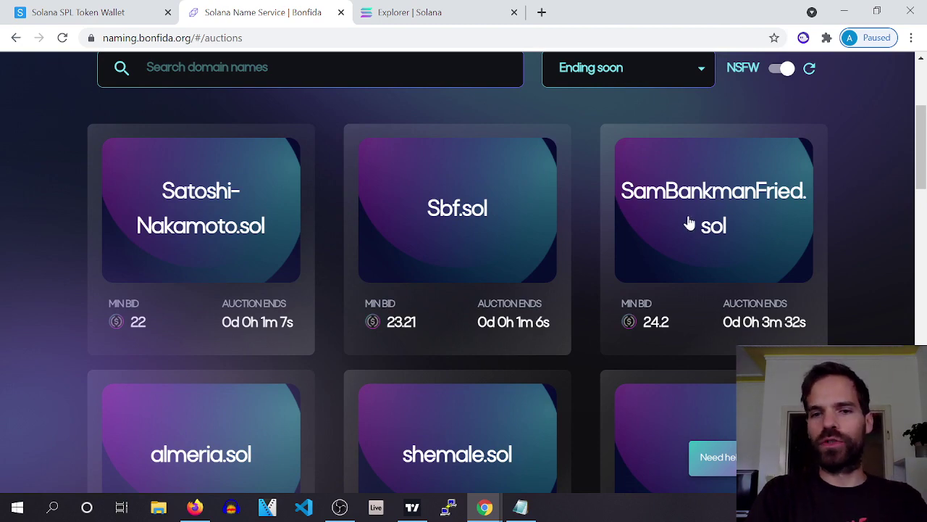
click(499, 277)
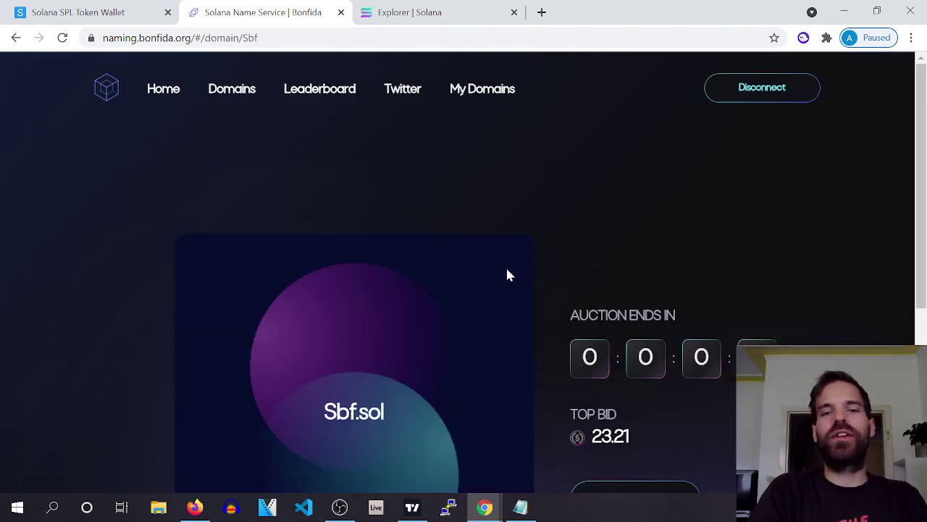
scroll(570, 168, down, 1)
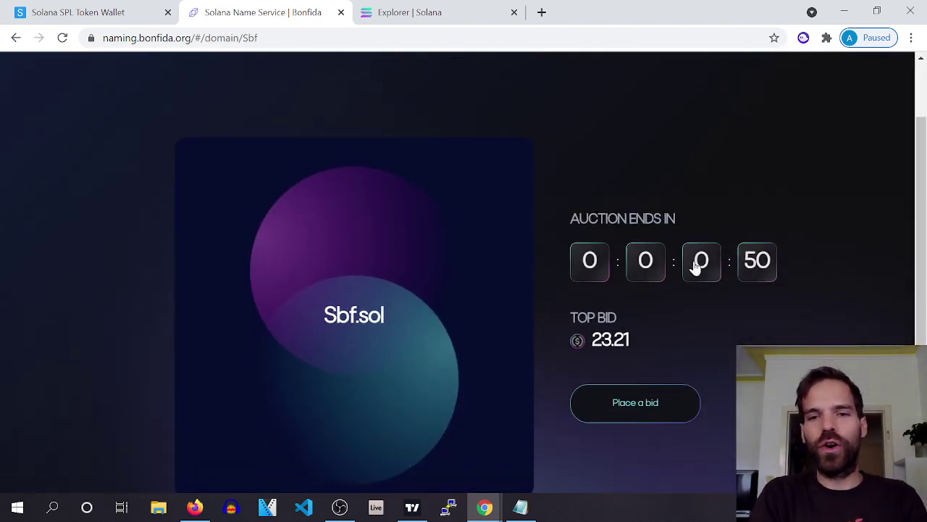
Step: Try to place a 25 USDC bid on Sbf.sol, check the wallet window for an approval request, resubmit, and close the bid form
click(635, 403)
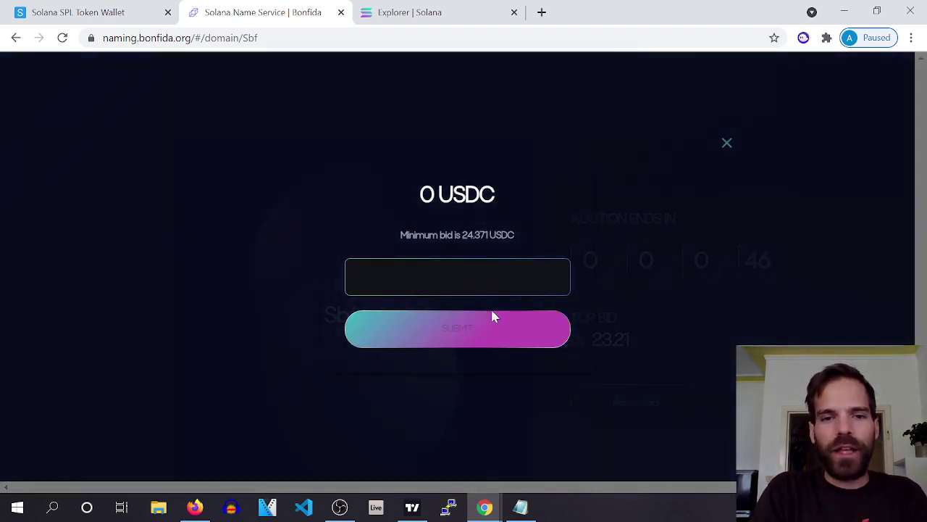
text(5)
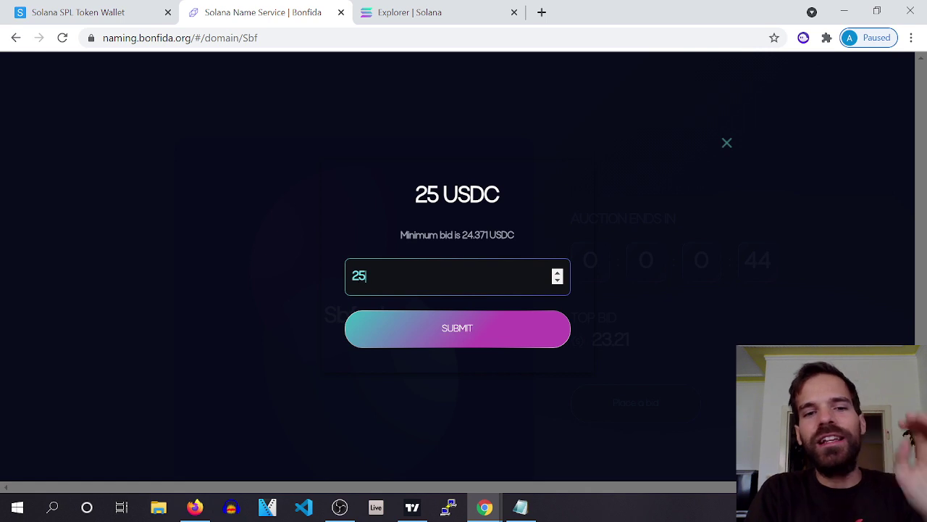
click(470, 333)
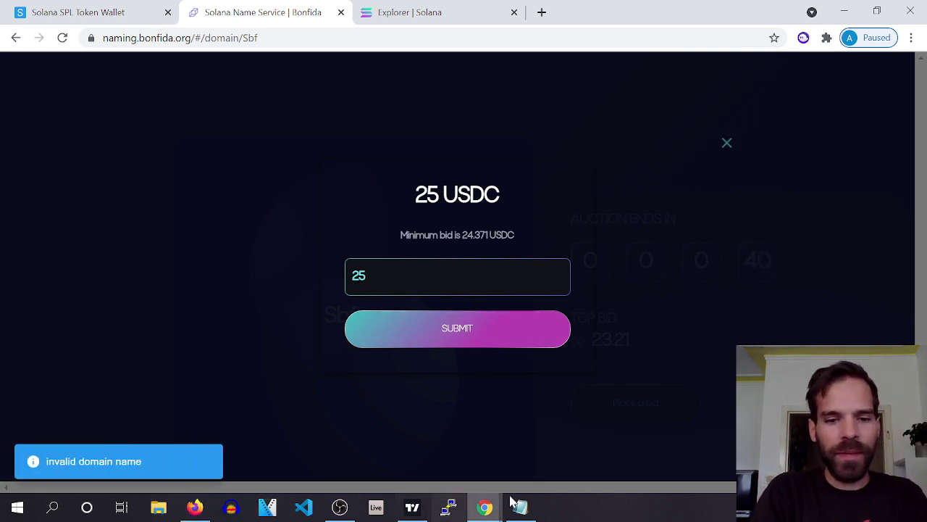
mouse_move(510, 503)
click(552, 446)
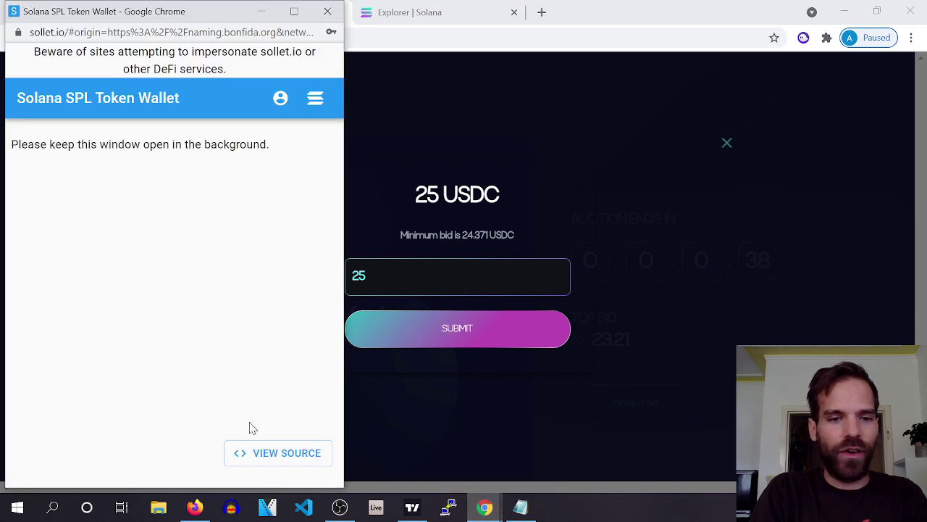
click(497, 330)
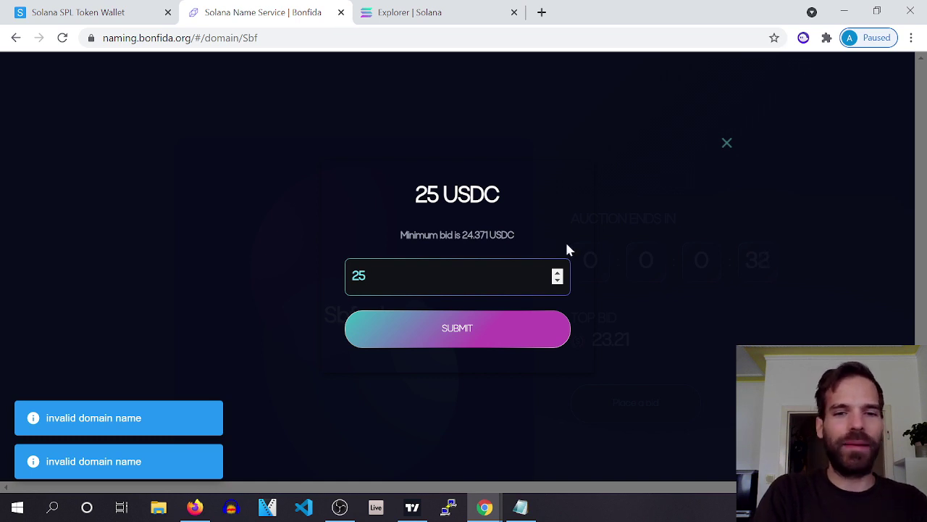
click(725, 144)
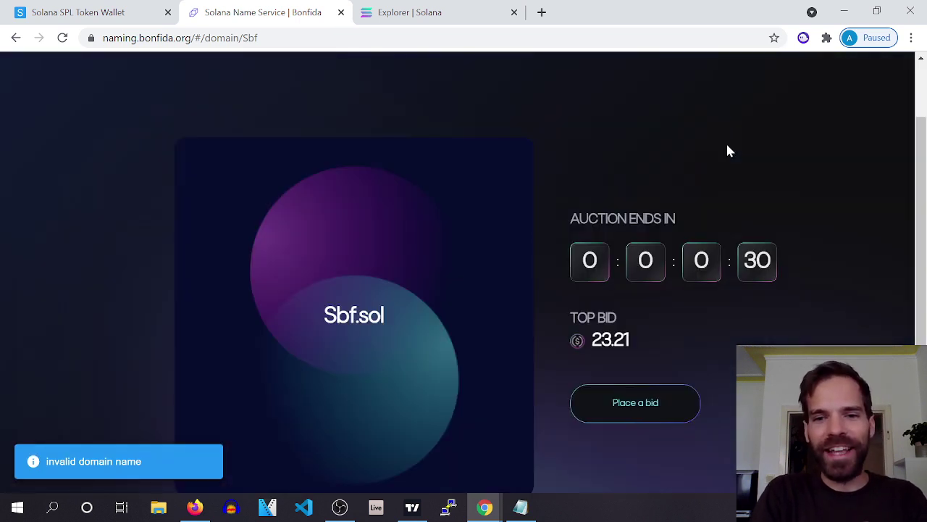
Step: Reopen the list of domain auctions ending soon and select the SamBankmanFried.sol auction
scroll(724, 150, down, 1)
scroll(652, 138, up, 3)
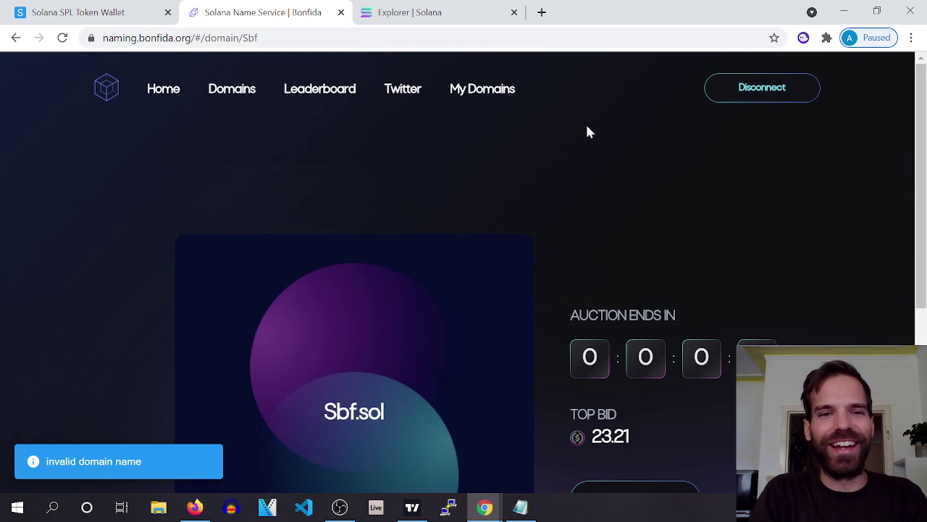
click(249, 94)
scroll(605, 215, down, 2)
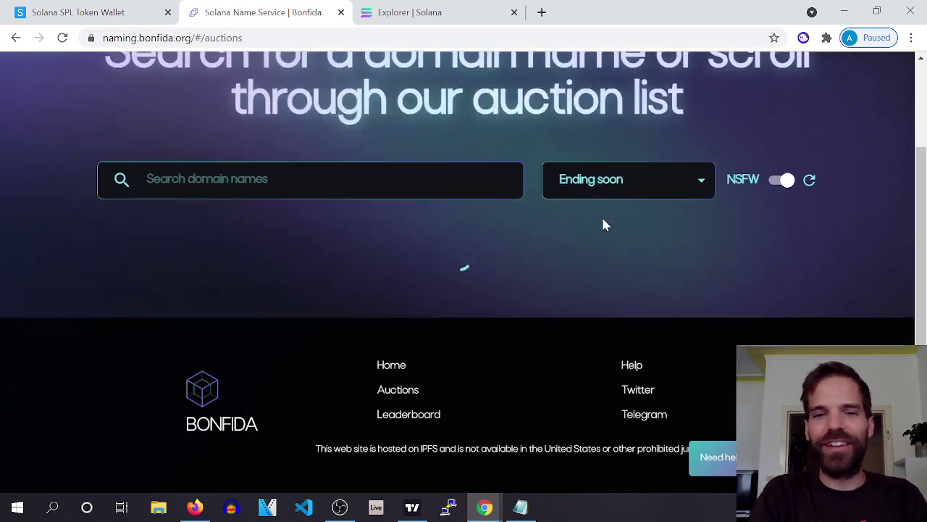
scroll(611, 154, down, 1)
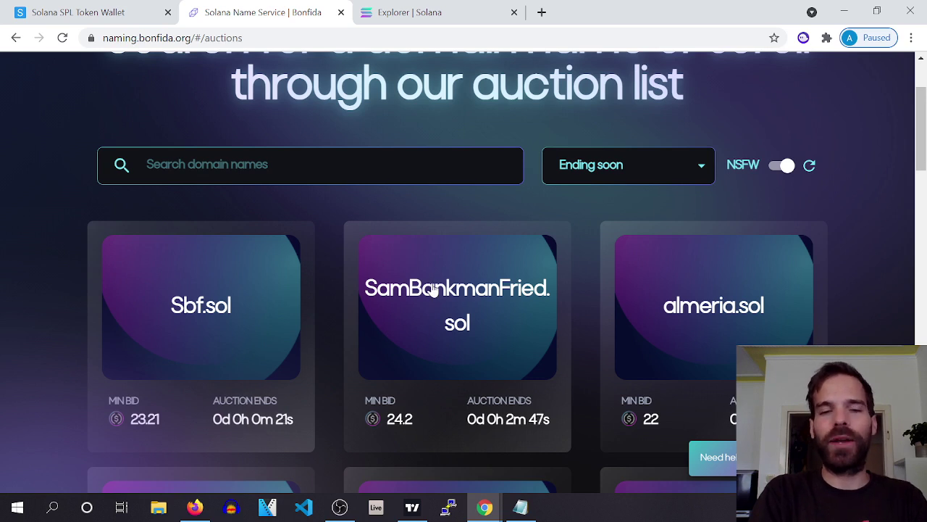
click(465, 310)
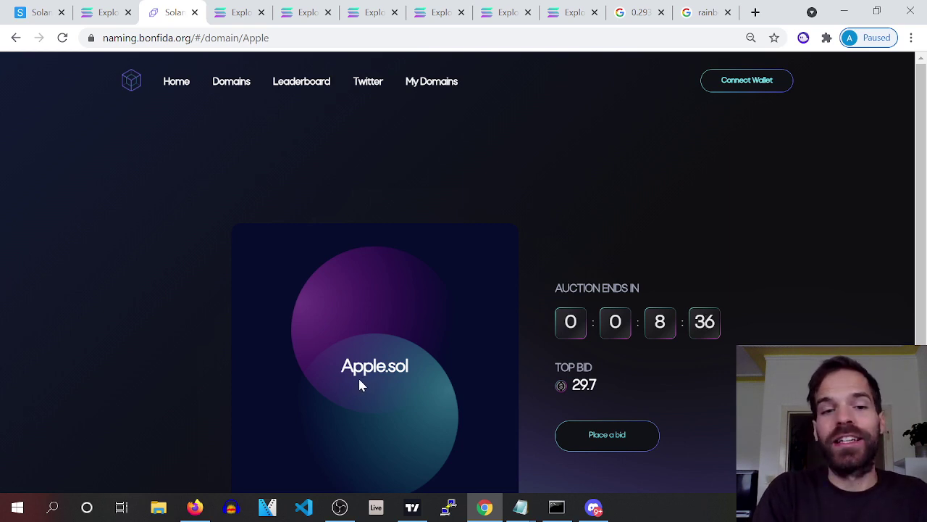
Step: Highlight the capital A of the Apple.sol domain name on its auction page
drag(353, 369, 342, 371)
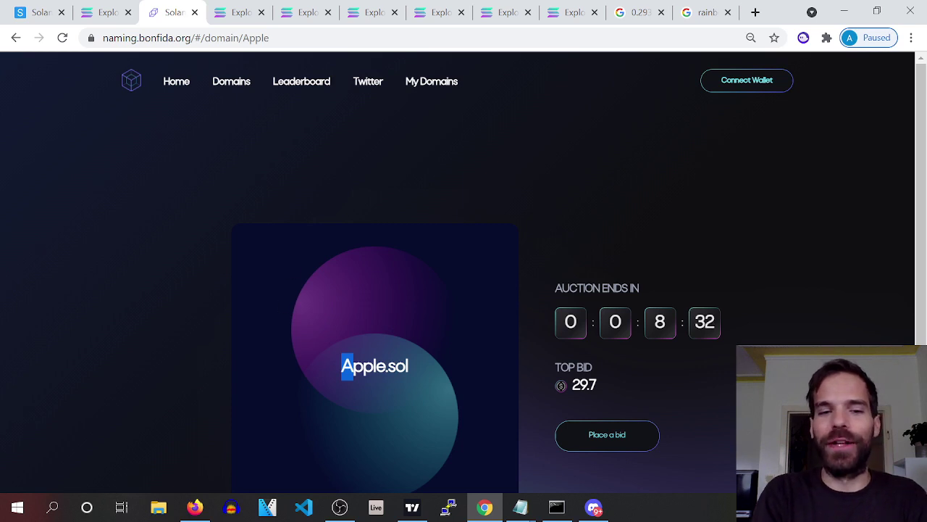
click(347, 366)
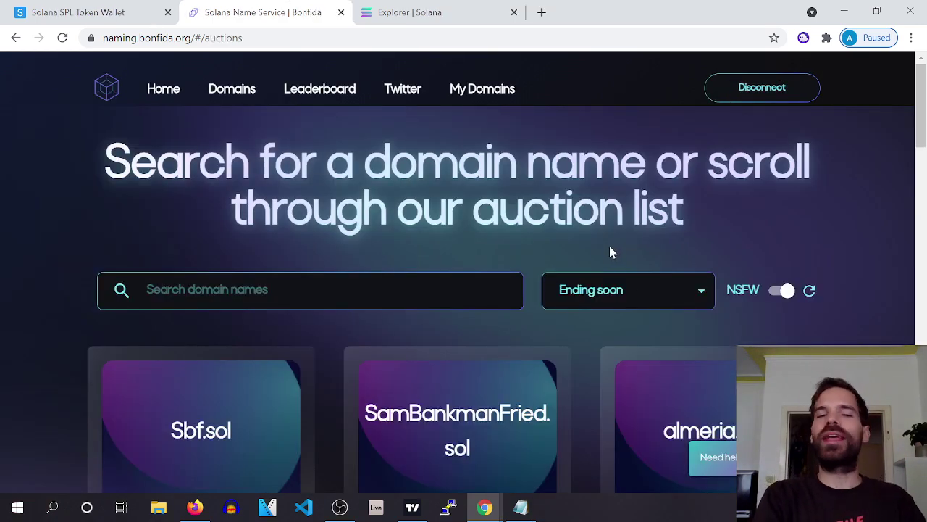
Step: Browse the domain auctions ending soon and open the almeria.sol auction with its countdown and top bid
scroll(572, 216, down, 2)
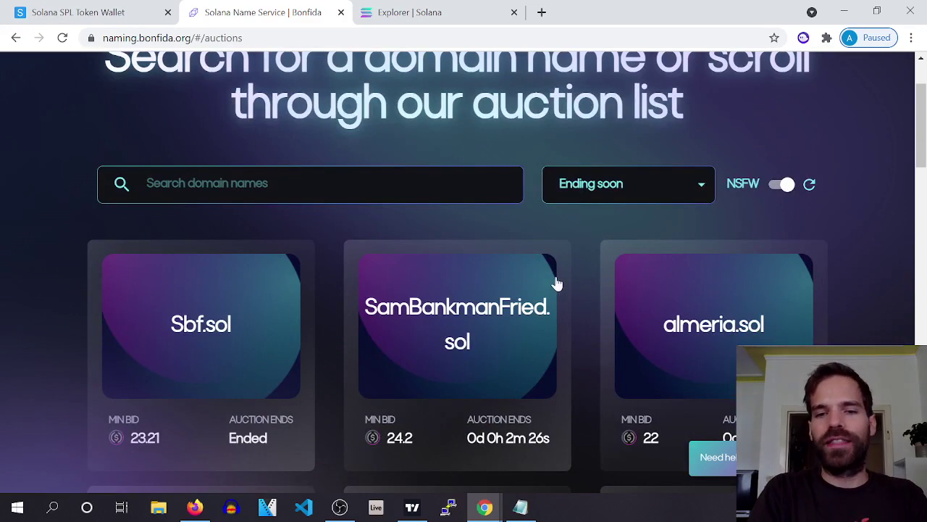
scroll(568, 268, down, 1)
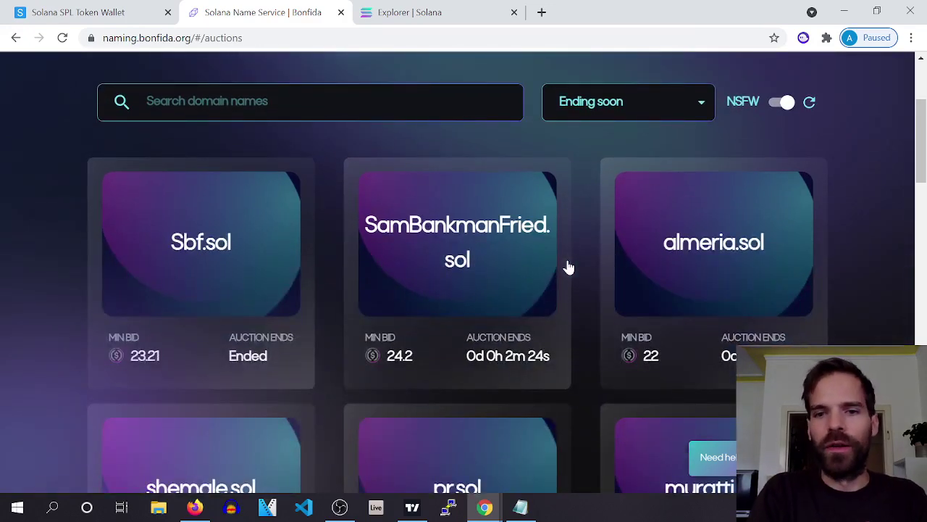
scroll(569, 268, down, 1)
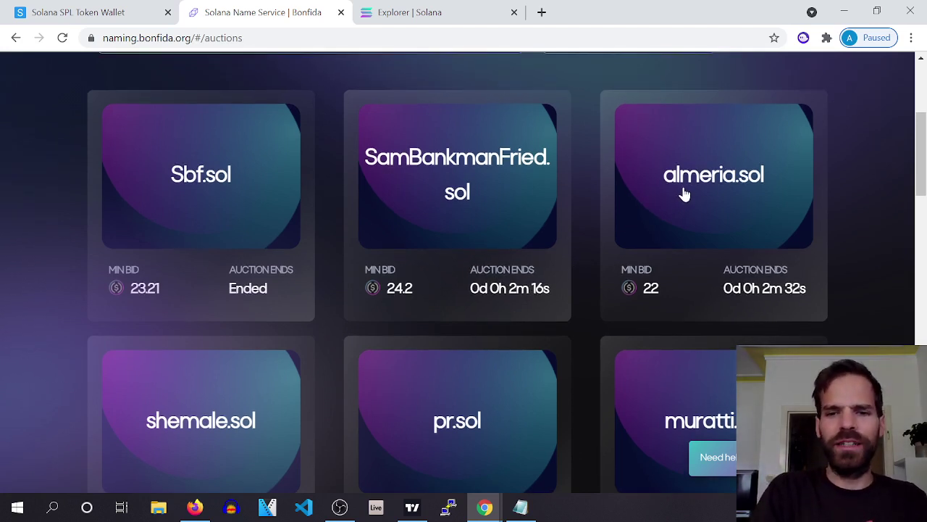
scroll(683, 192, down, 3)
scroll(693, 275, up, 4)
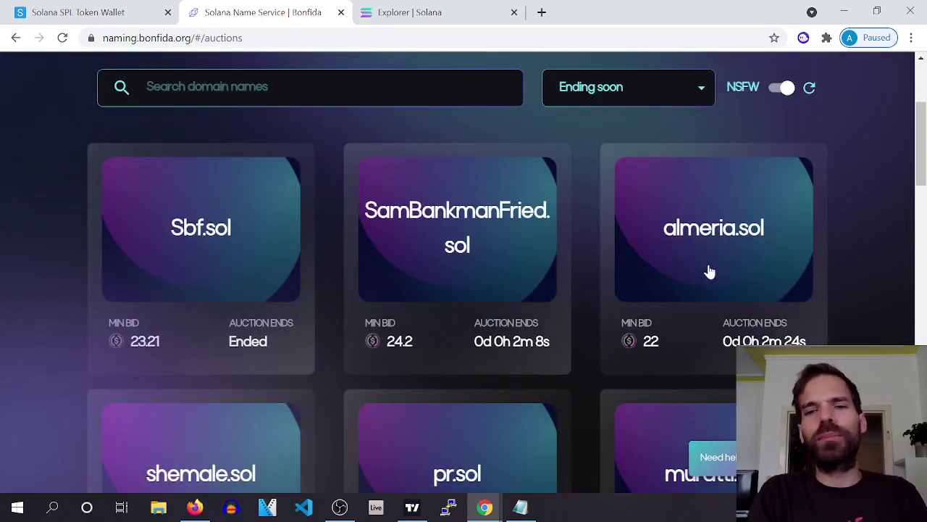
click(710, 271)
scroll(640, 225, down, 2)
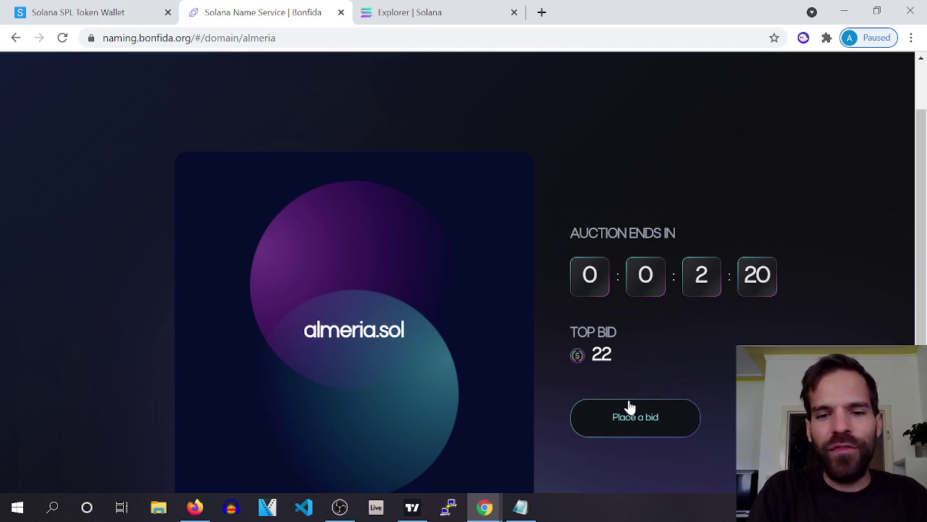
Step: Check the minimum bid for almeria.sol in its bid form, highlight the amount, and close the form
click(631, 420)
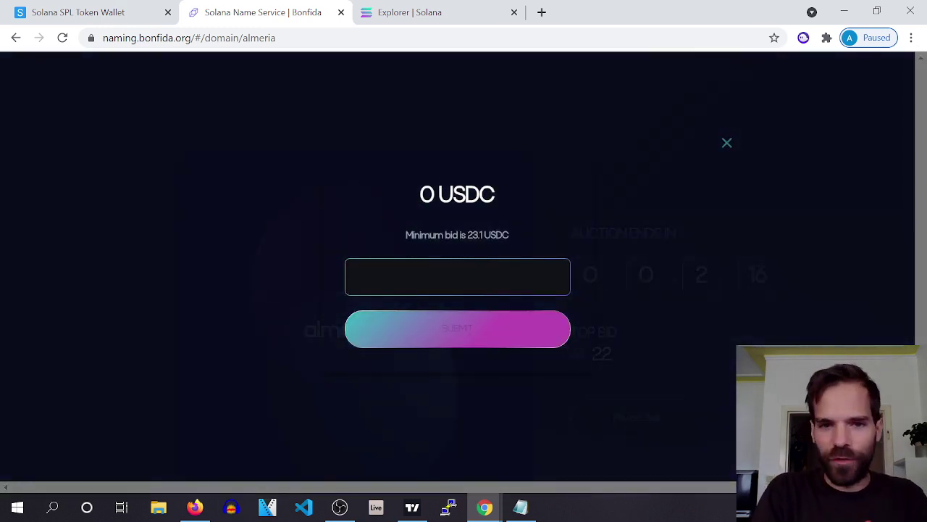
double_click(476, 235)
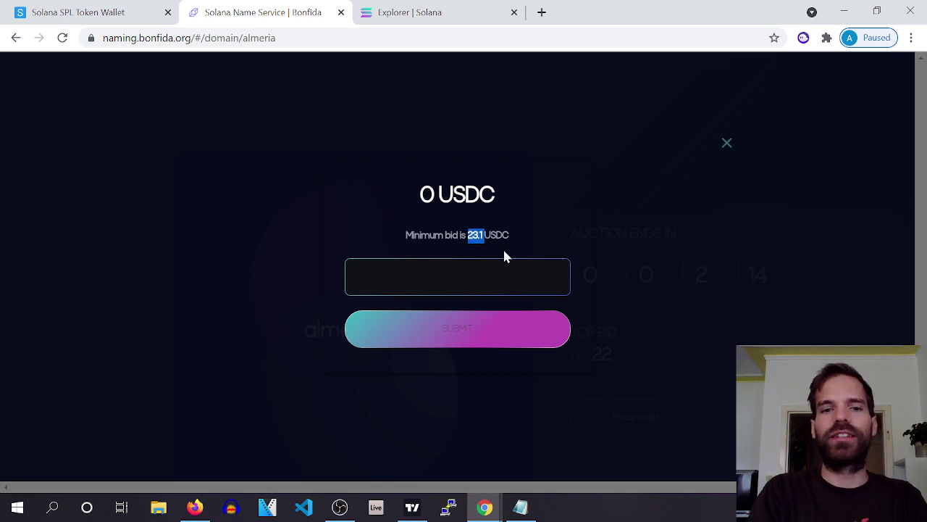
click(721, 148)
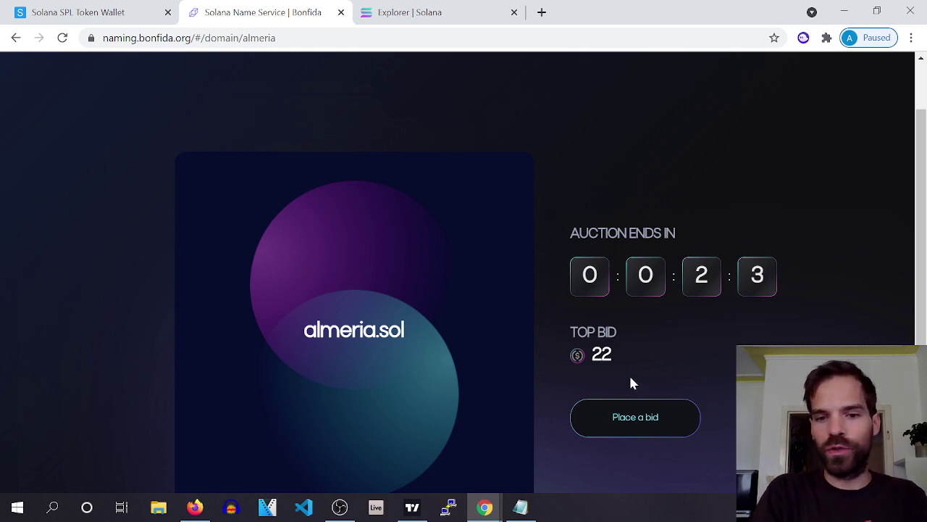
Step: Enter a bid of 24 USDC on almeria.sol and submit it
click(628, 423)
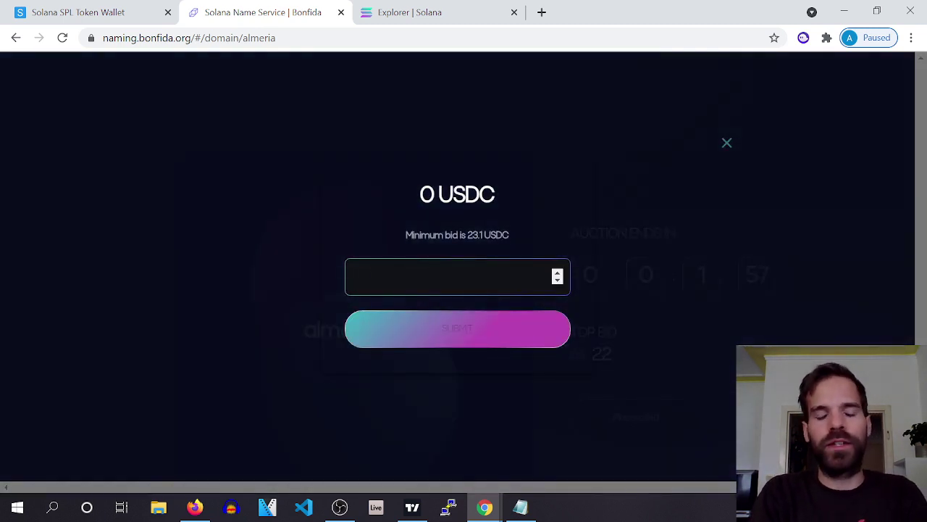
text(23.1)
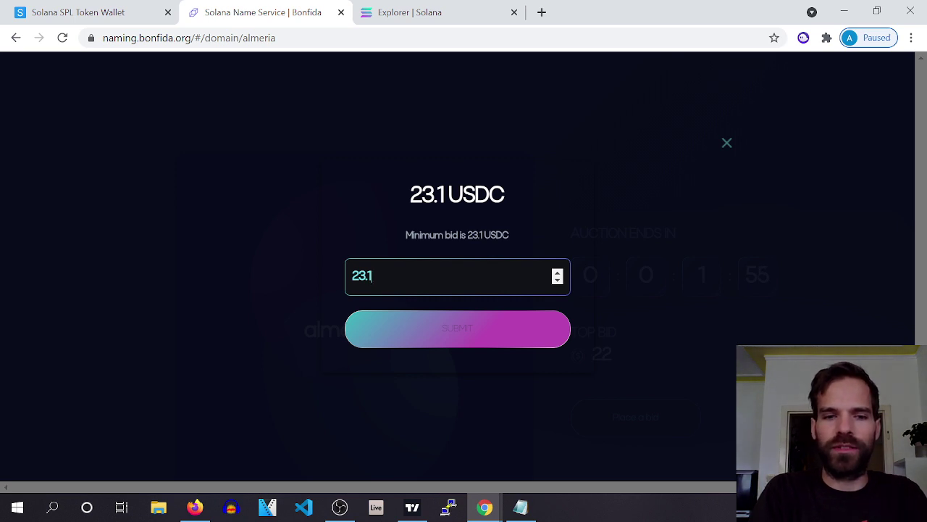
text(01)
key(BackSpace)
key(BackSpace)
key(BackSpace)
key(BackSpace)
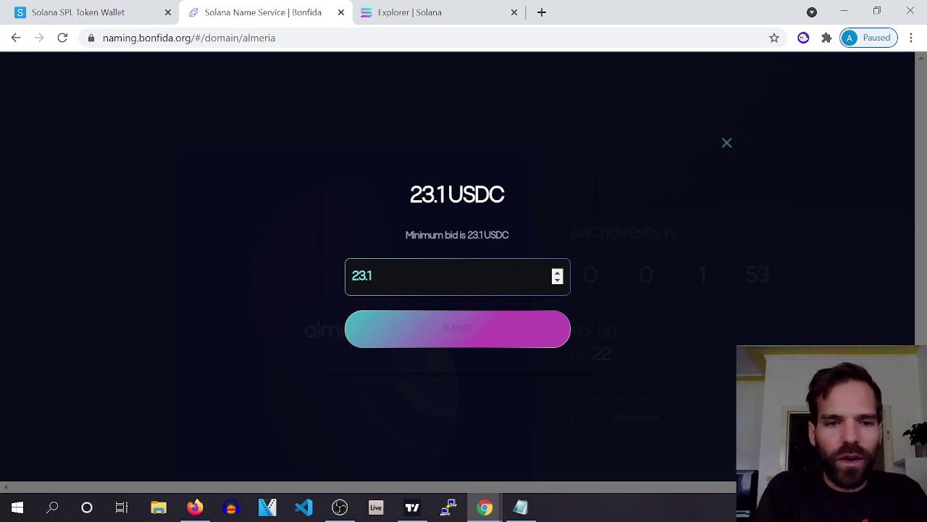
key(BackSpace)
text(4)
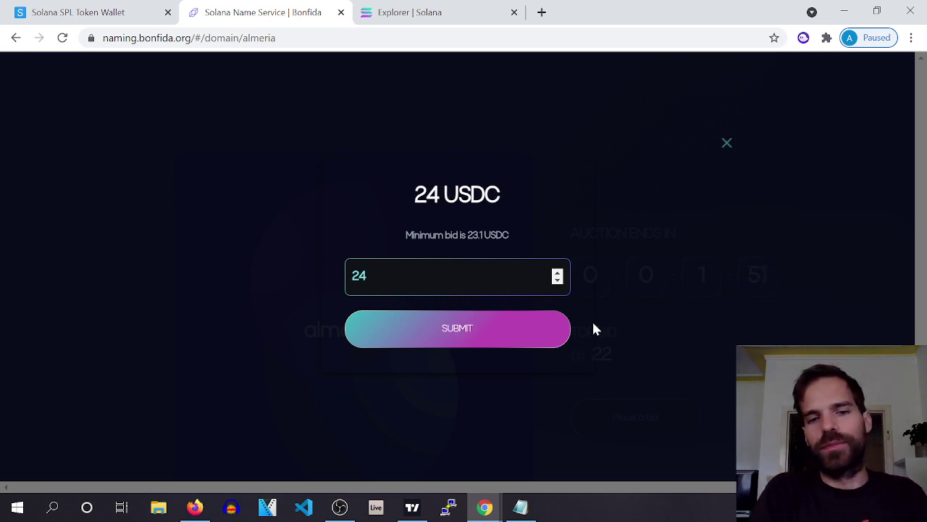
click(464, 343)
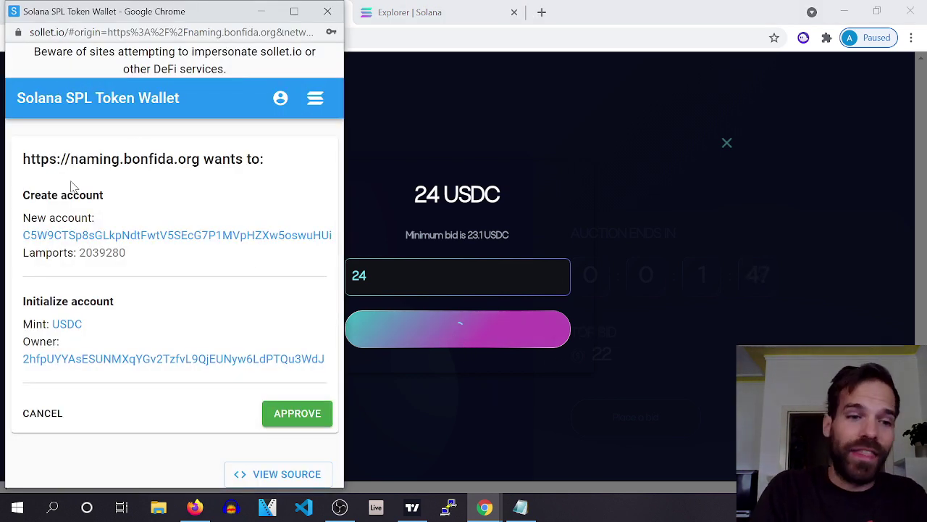
Step: Approve both wallet requests for the almeria.sol bid and dismiss the bid confirmation
click(303, 413)
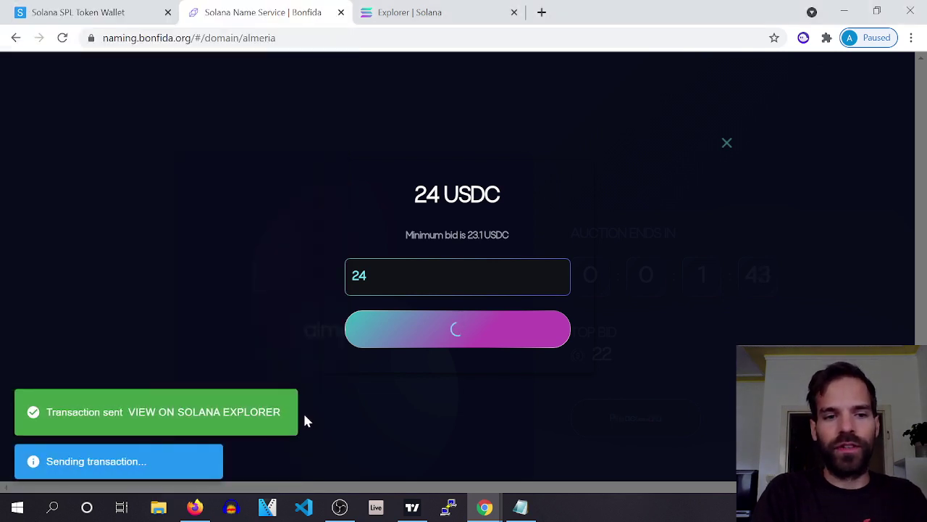
mouse_move(484, 506)
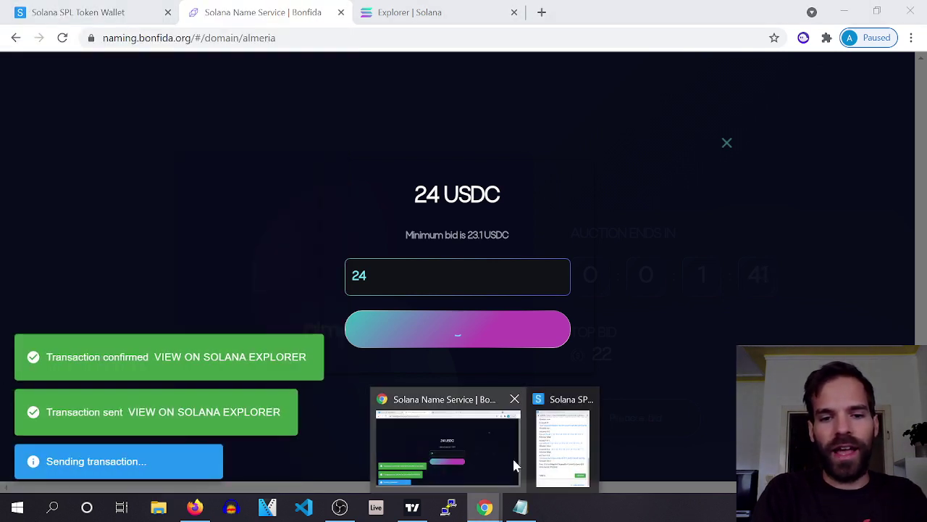
click(549, 442)
click(303, 414)
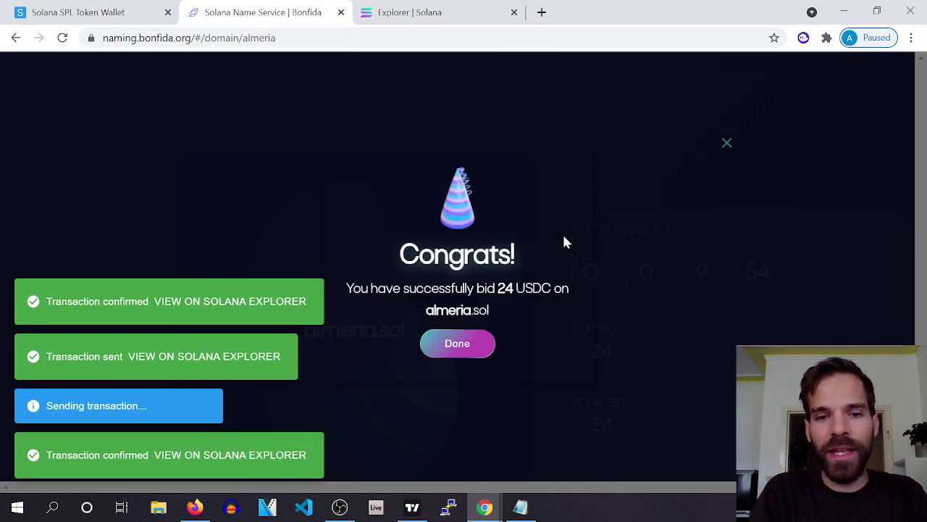
click(455, 345)
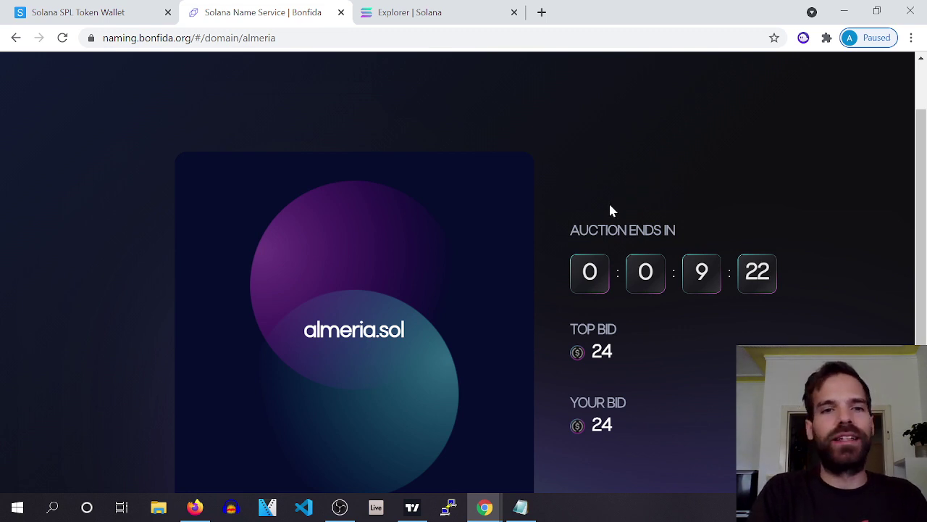
Step: Review the countdown, top bid and own bid on the almeria.sol auction page
scroll(608, 210, down, 1)
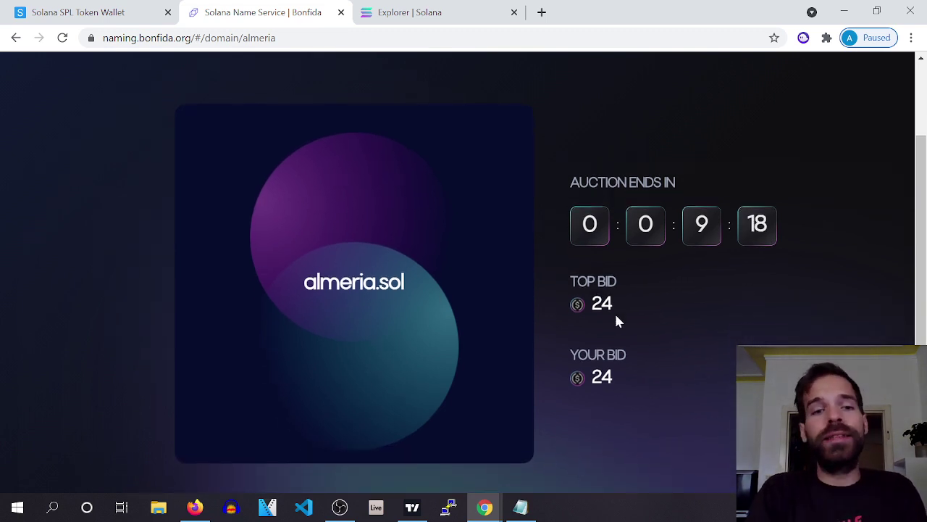
scroll(615, 311, up, 2)
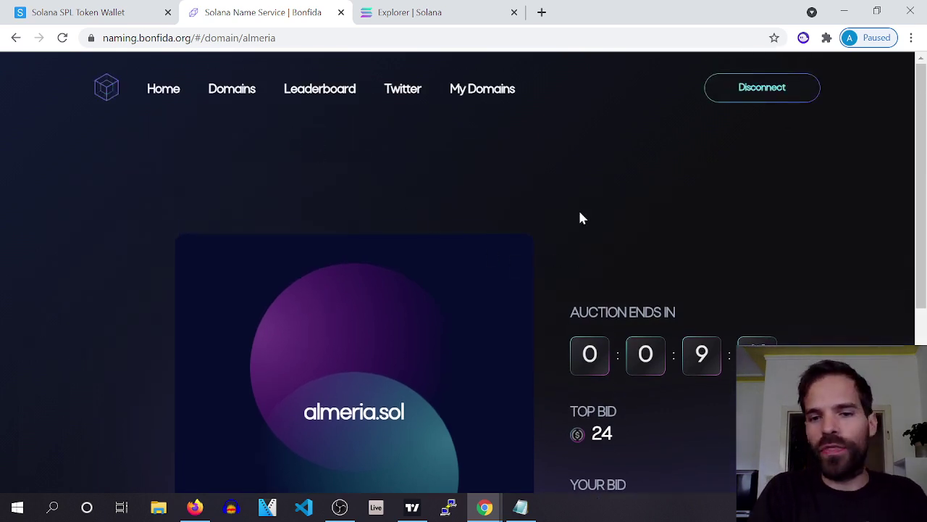
scroll(569, 242, down, 3)
scroll(567, 236, up, 3)
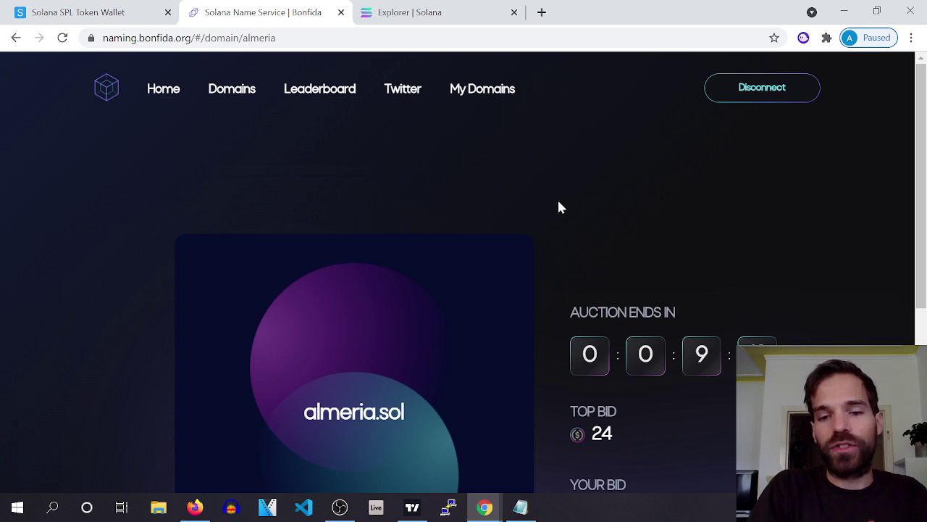
scroll(570, 216, down, 1)
scroll(572, 218, up, 1)
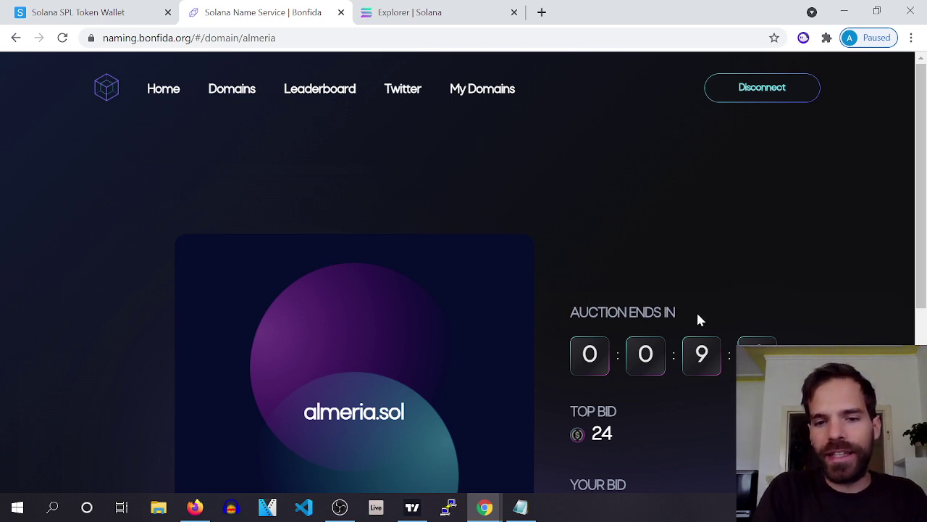
Step: Return to the domain auction list and filter it to My bids
click(233, 92)
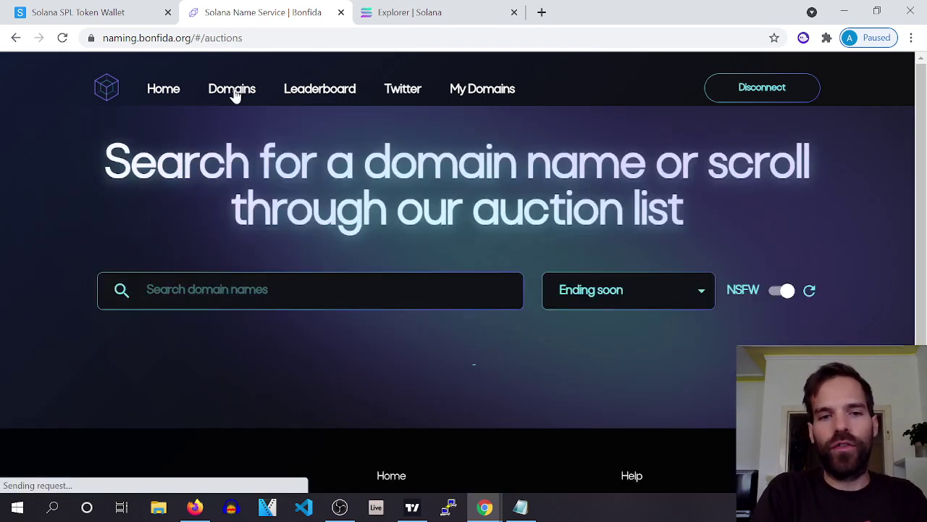
scroll(234, 91, down, 1)
scroll(590, 228, down, 1)
click(589, 226)
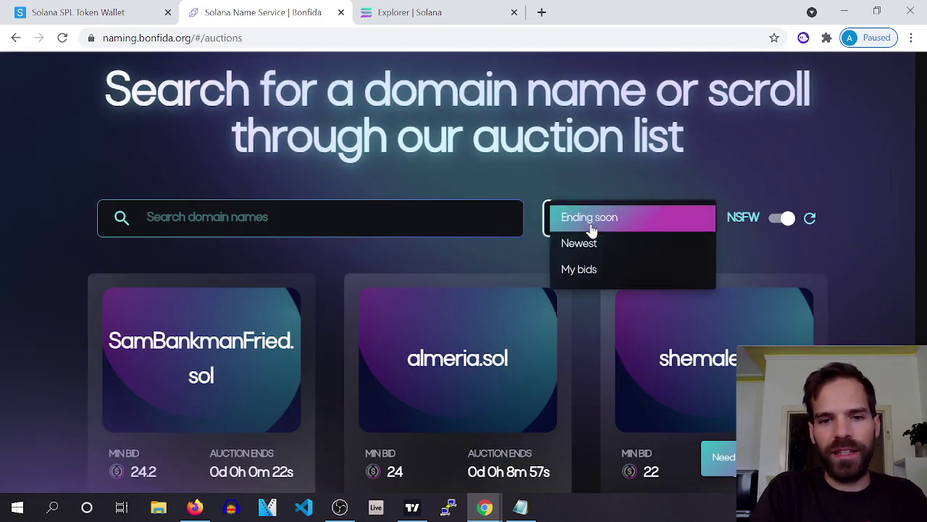
click(579, 269)
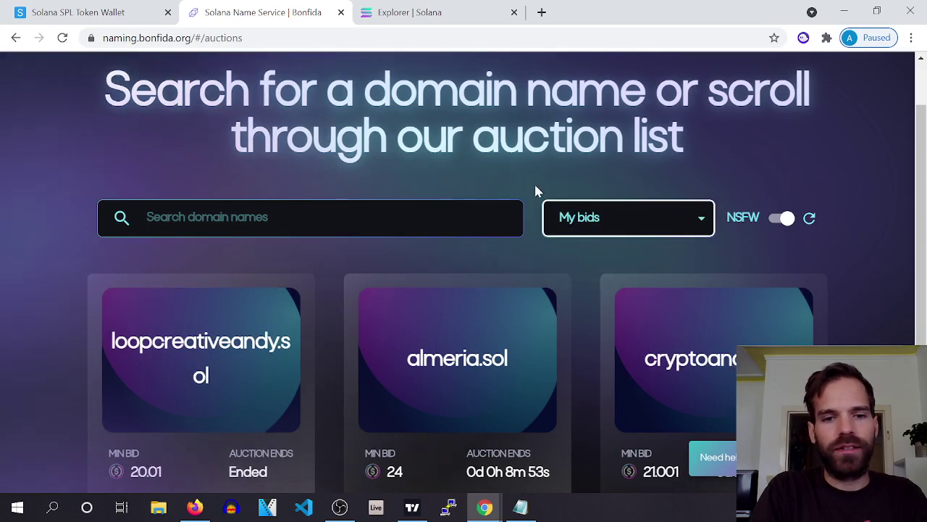
scroll(511, 182, down, 2)
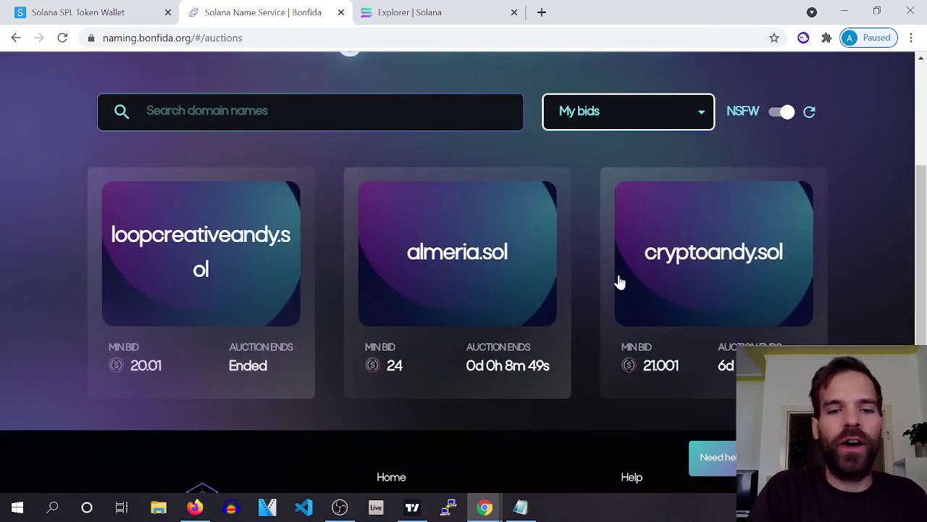
Step: Open the ended loopcreativeandy.sol auction and start claiming the domain
click(187, 280)
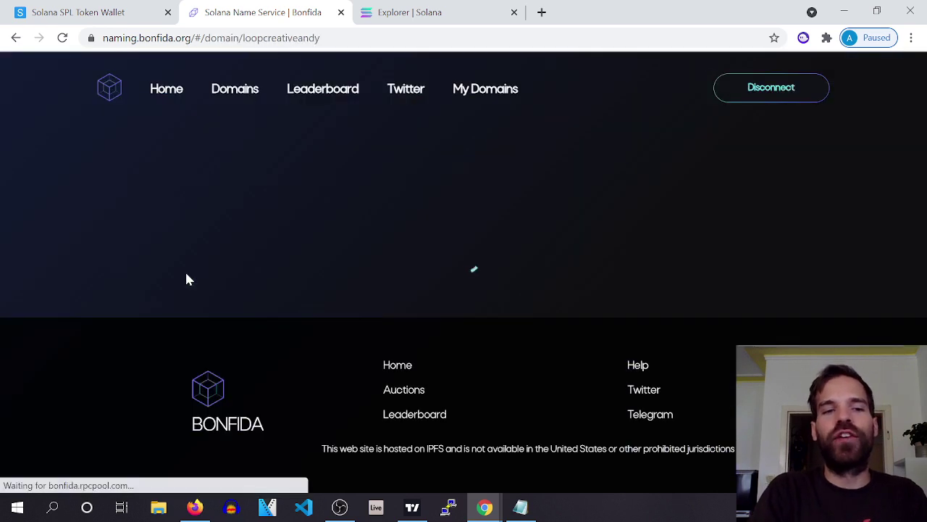
scroll(544, 202, down, 1)
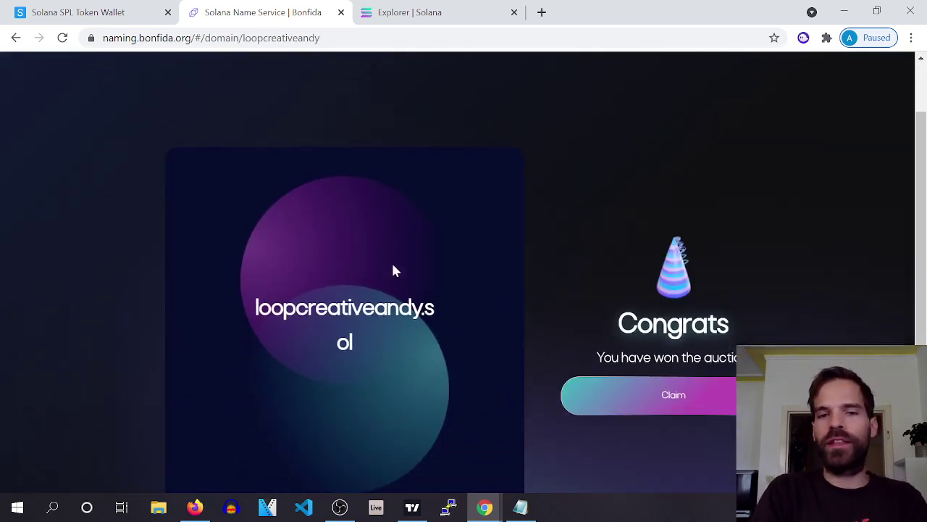
scroll(638, 161, down, 1)
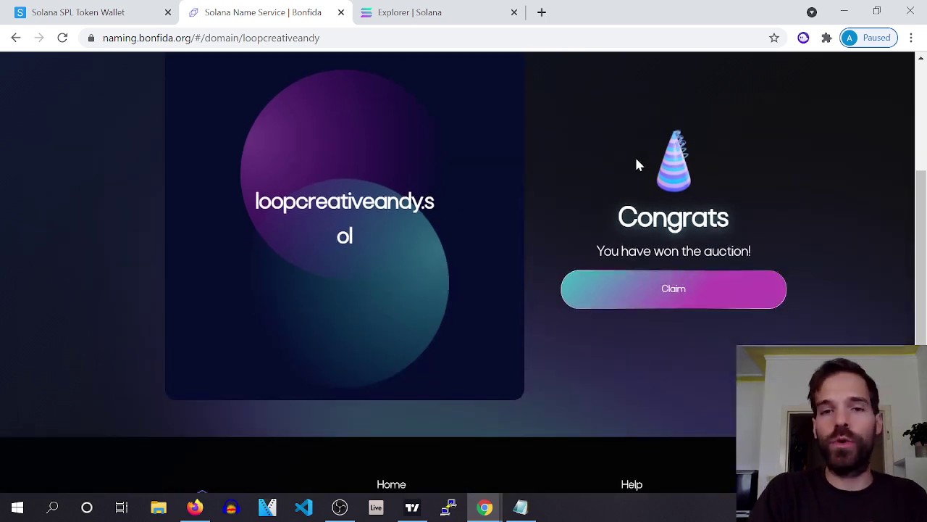
scroll(629, 155, up, 1)
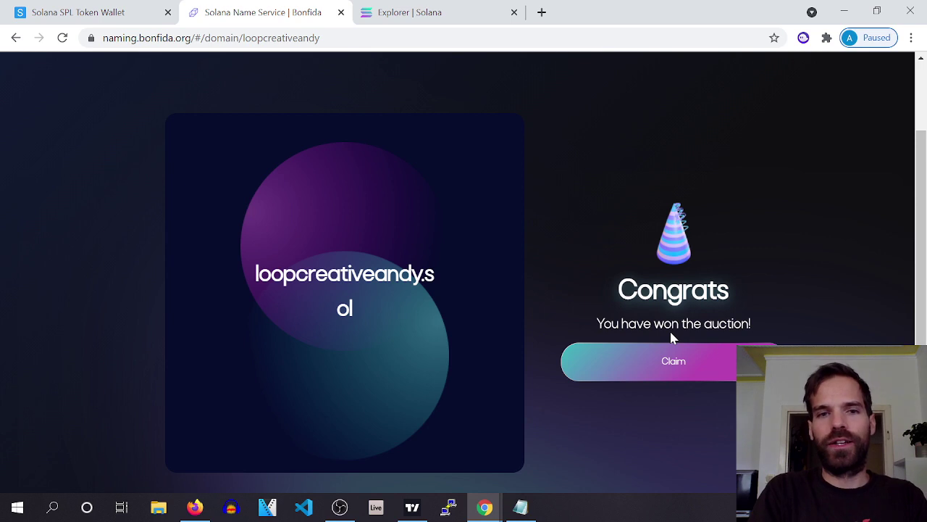
click(673, 365)
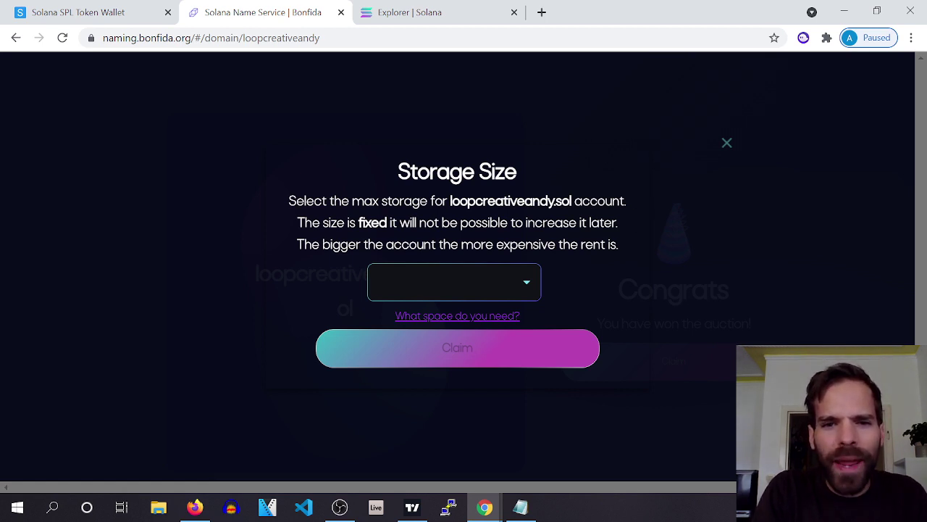
Step: Highlight the note about account rent and view the available storage sizes for loopcreativeandy.sol without choosing one
drag(559, 244, 610, 244)
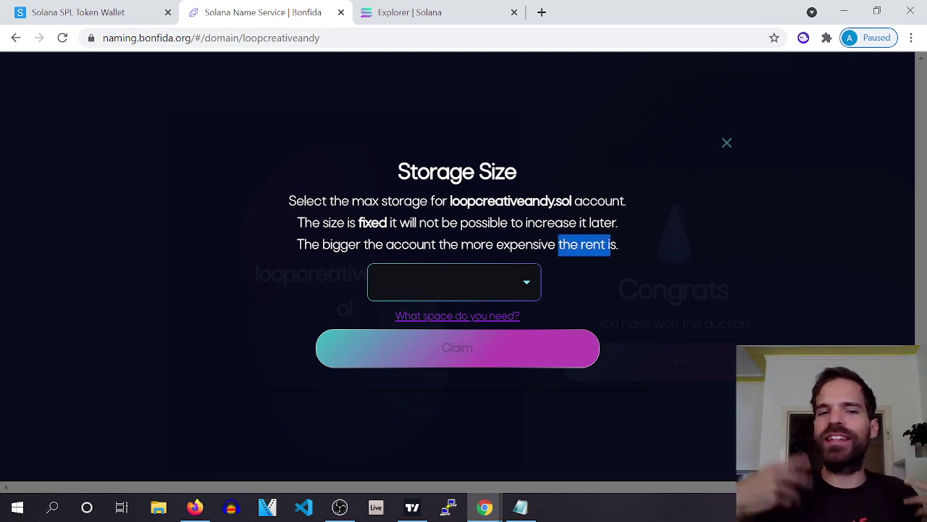
click(611, 244)
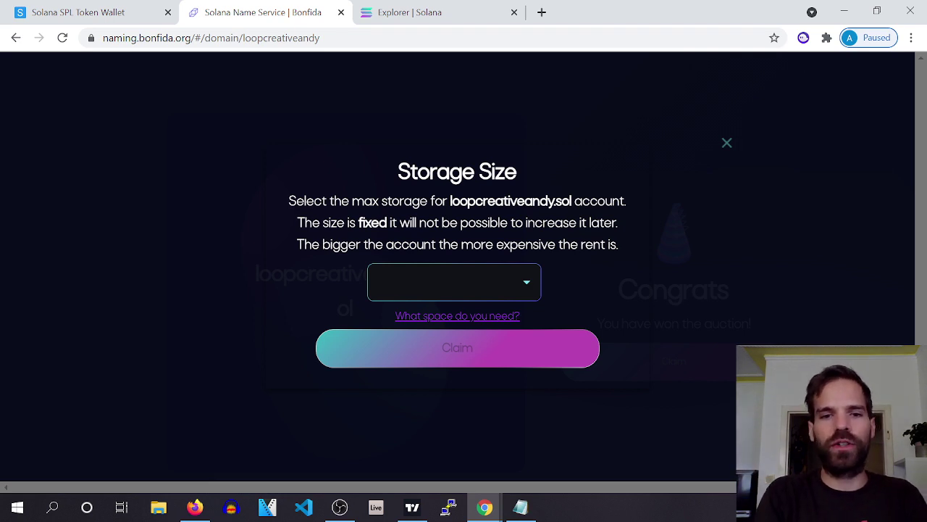
click(519, 279)
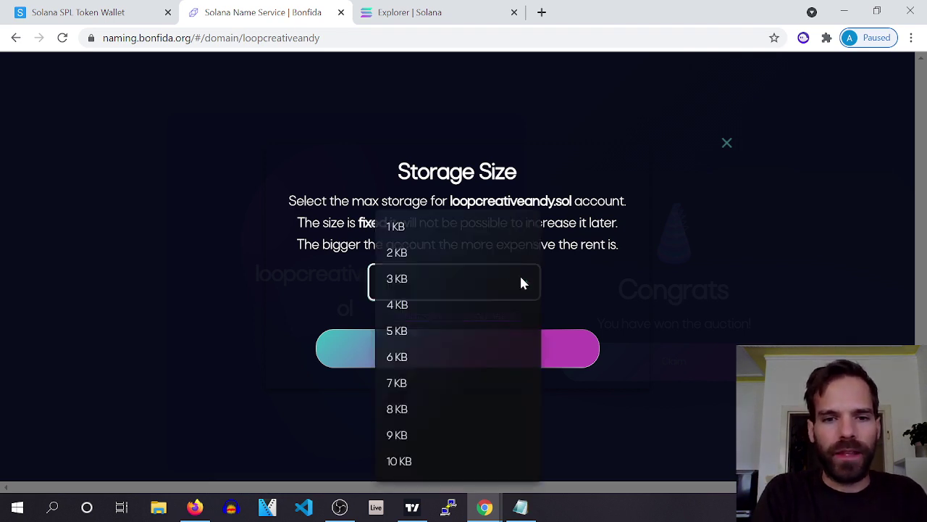
click(582, 219)
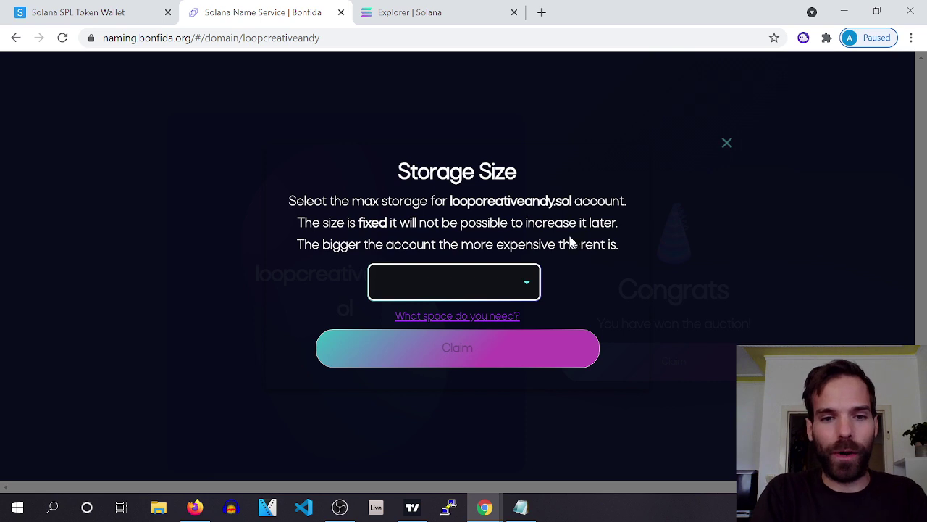
Step: Compare the rent exemption cost estimates for 1 KB and 10 KB of storage on the loopcreativeandy.sol account
click(531, 285)
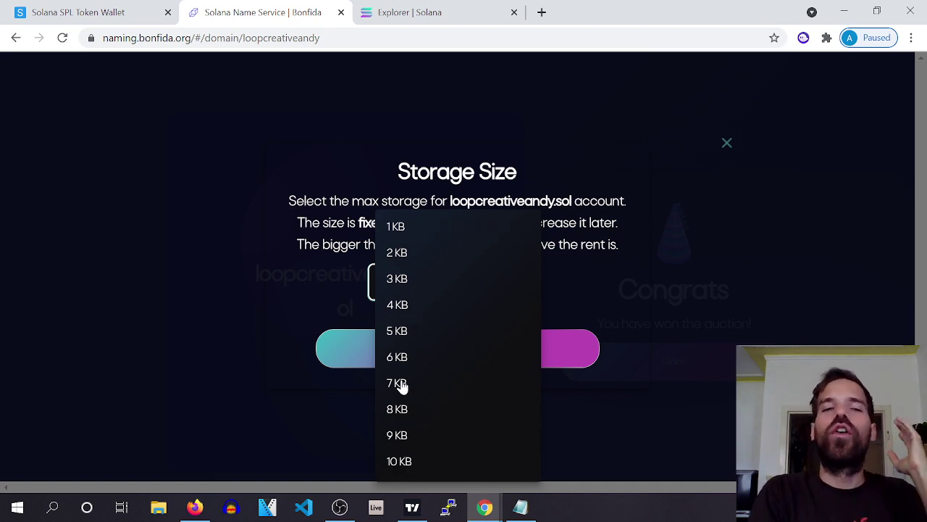
click(397, 226)
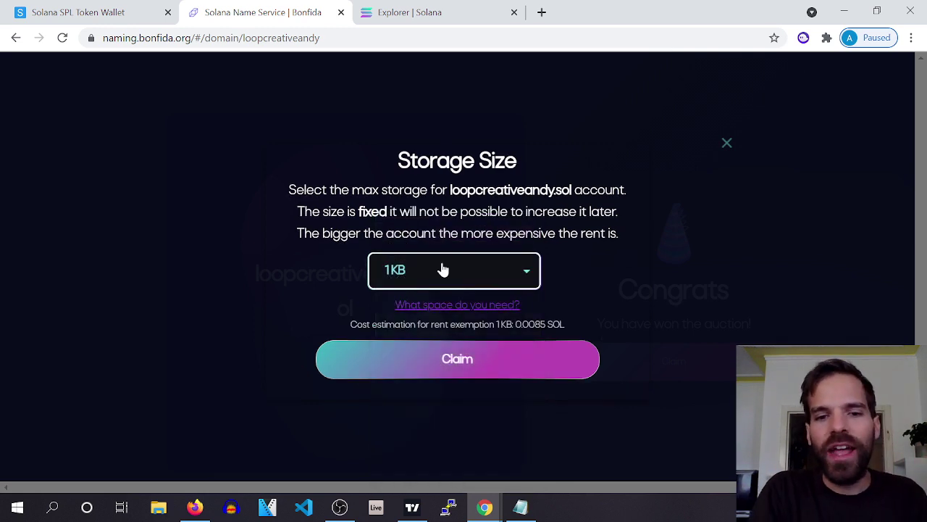
drag(515, 324, 545, 324)
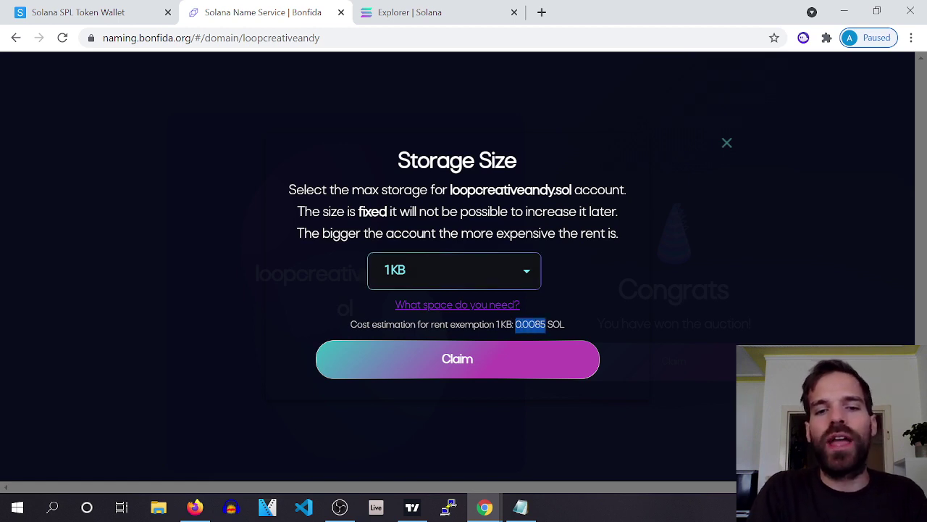
click(502, 276)
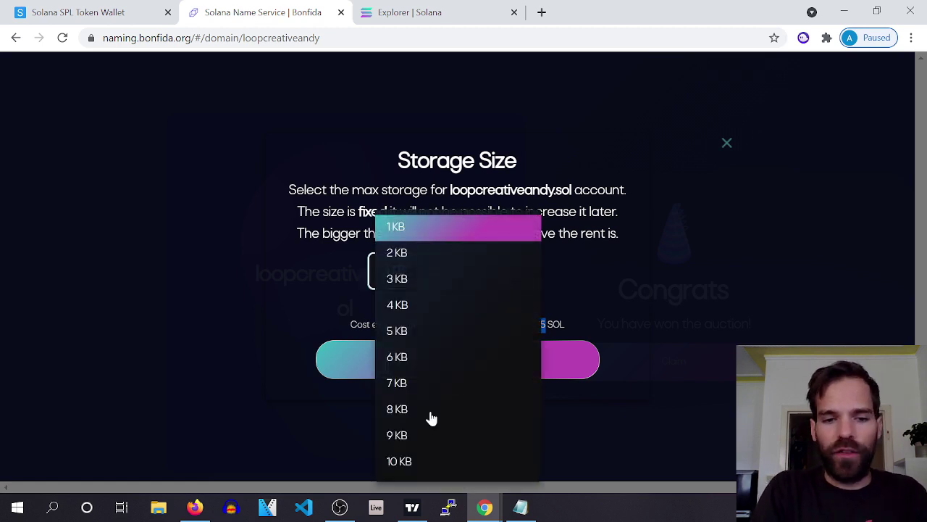
click(399, 461)
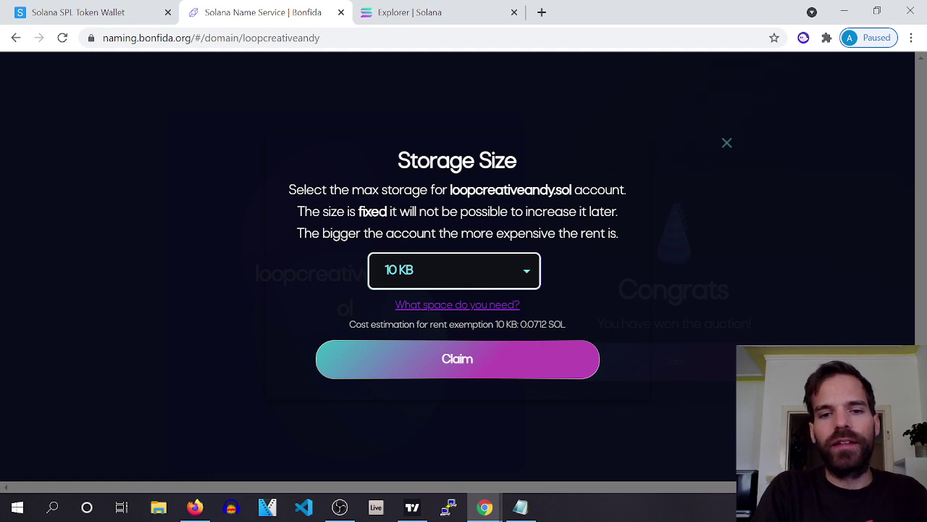
drag(521, 324, 538, 324)
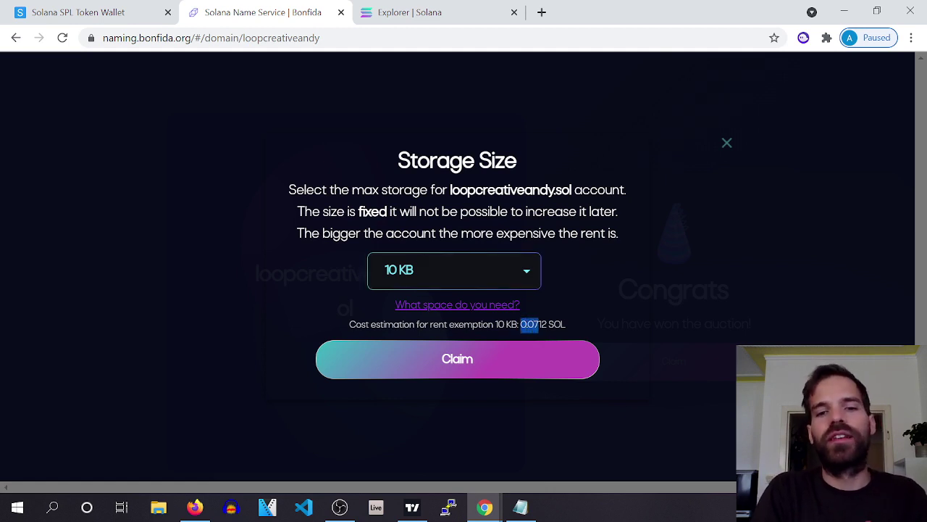
Step: Claim loopcreativeandy.sol with a storage size of 1 KB and approve the transaction in the wallet
click(455, 273)
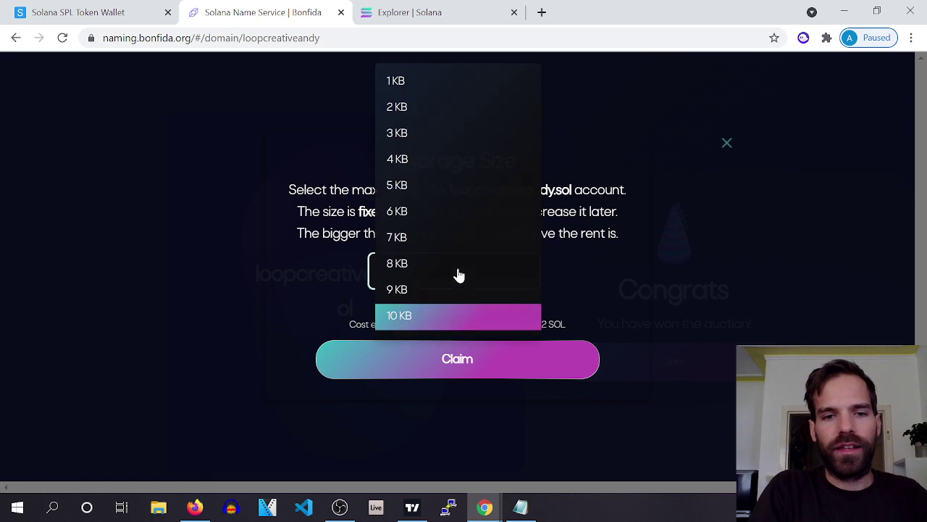
click(407, 82)
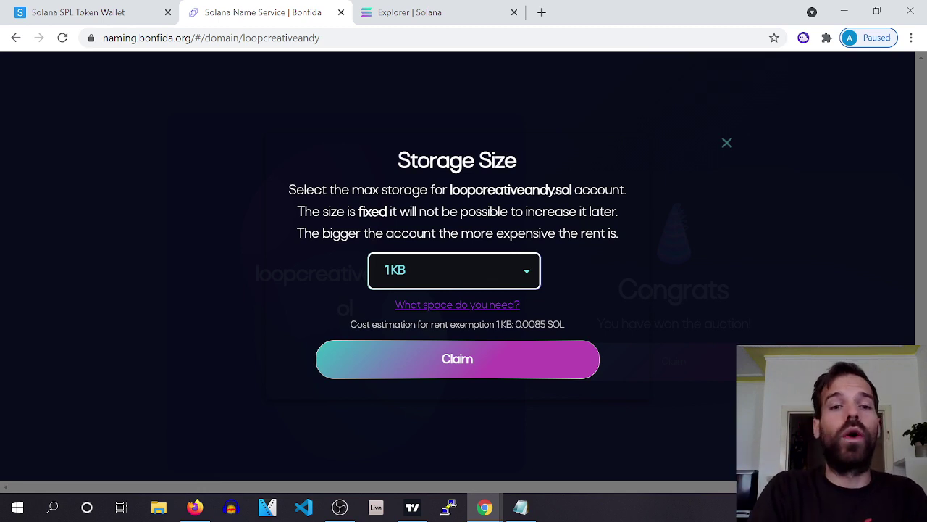
click(458, 369)
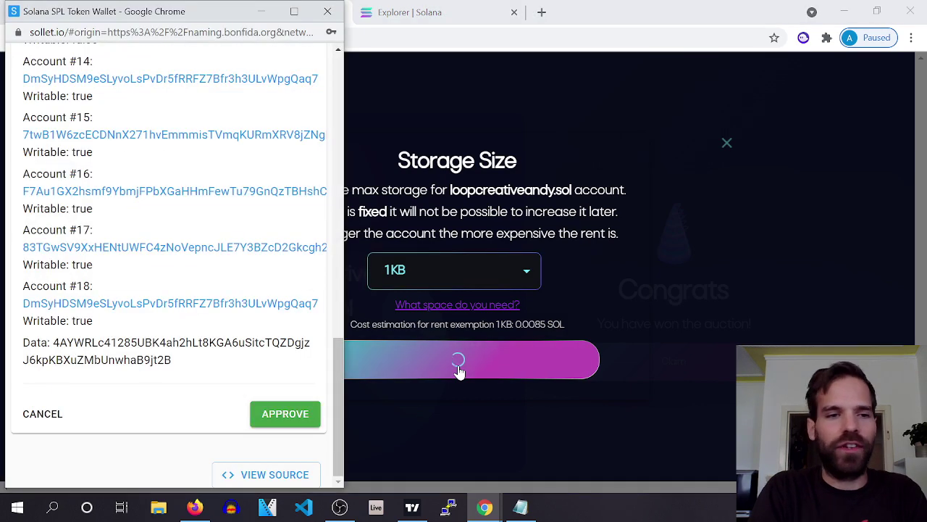
scroll(235, 148, up, 7)
scroll(235, 148, down, 8)
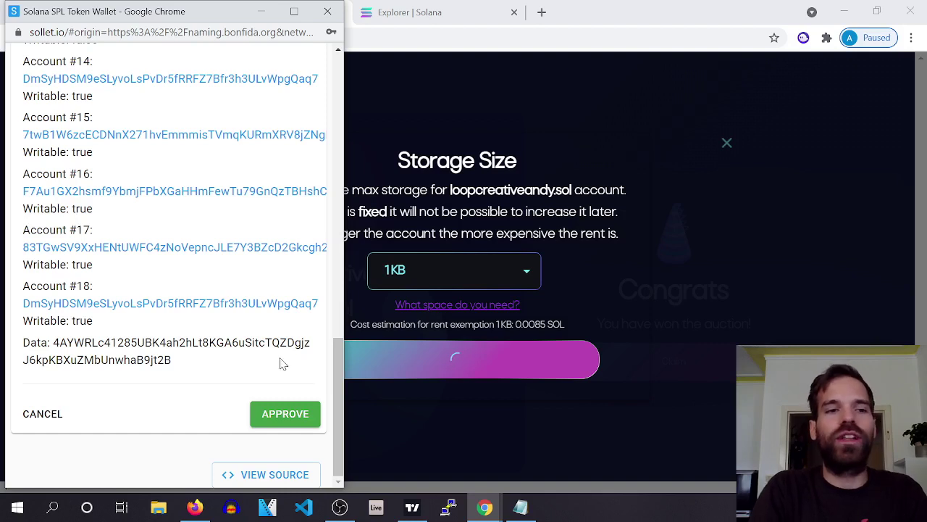
click(284, 413)
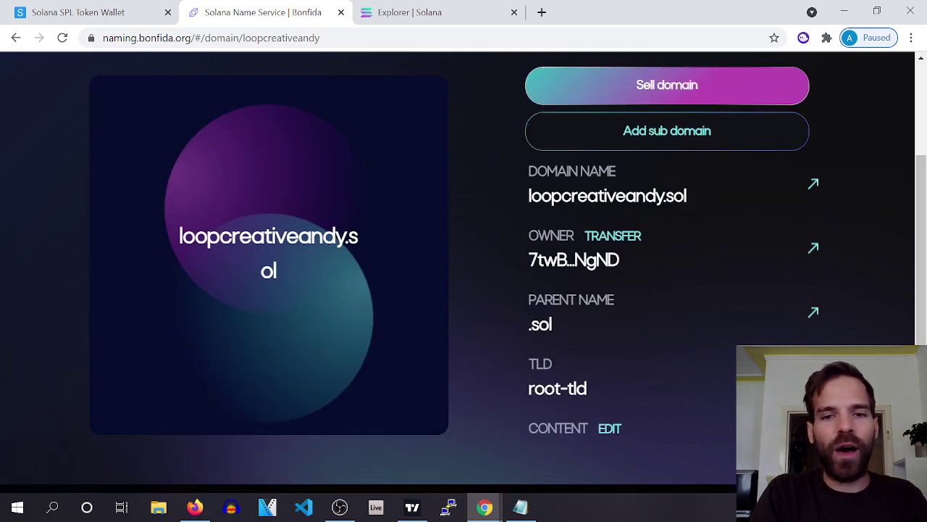
Step: Examine the owner address and domain name in the claimed domain's details
drag(527, 259, 631, 263)
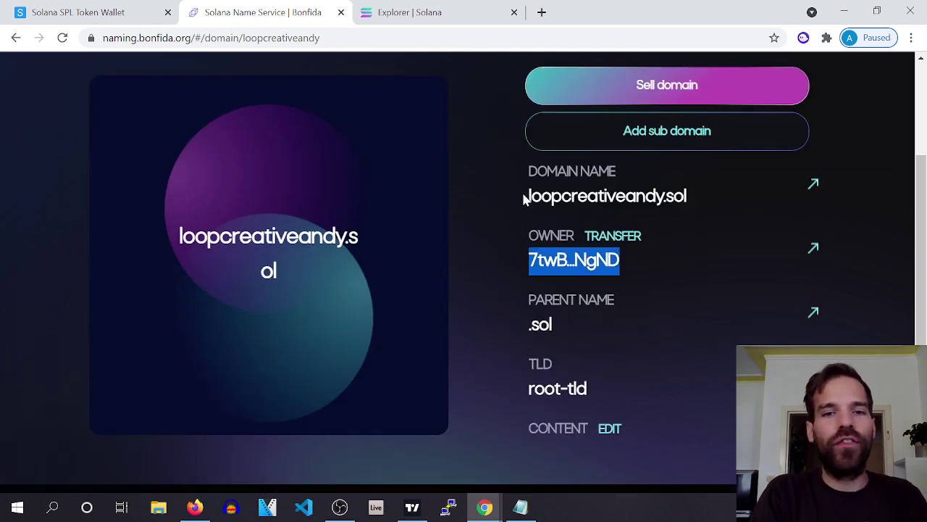
drag(528, 194, 687, 196)
click(687, 196)
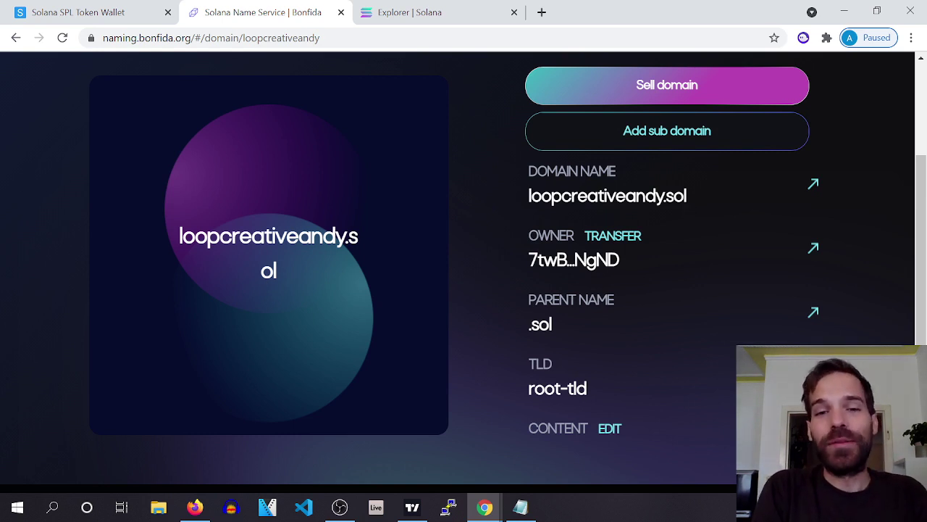
drag(687, 196, 626, 195)
click(626, 196)
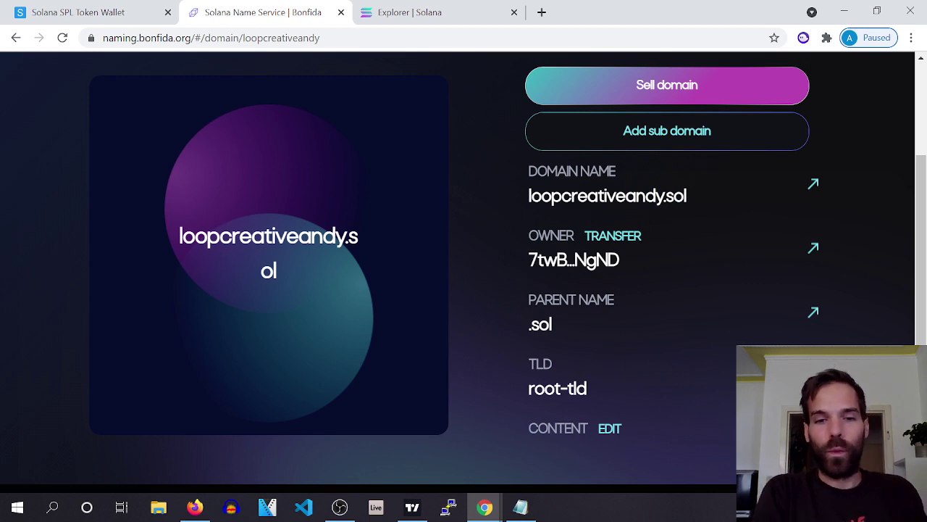
Step: Edit the domain's content to "check out youtube.com/dftbandy" and submit the change
click(613, 430)
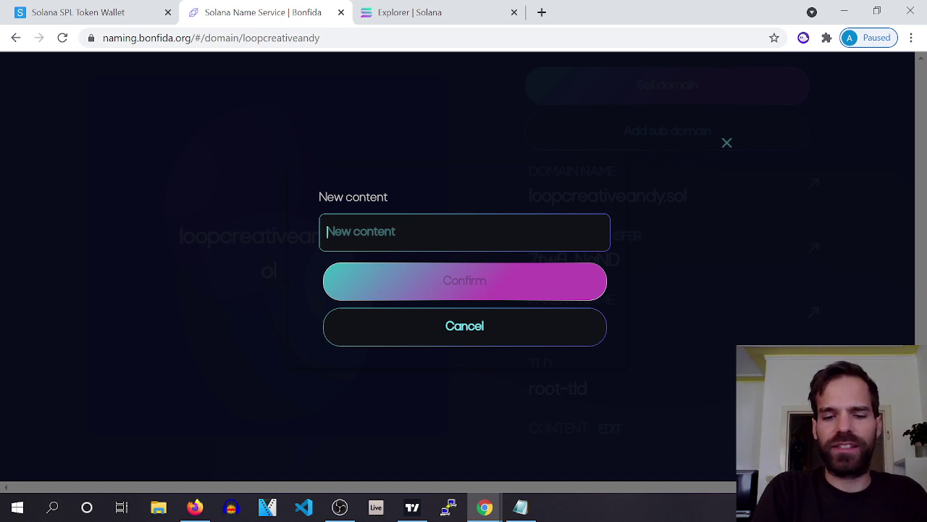
text(Hello World)
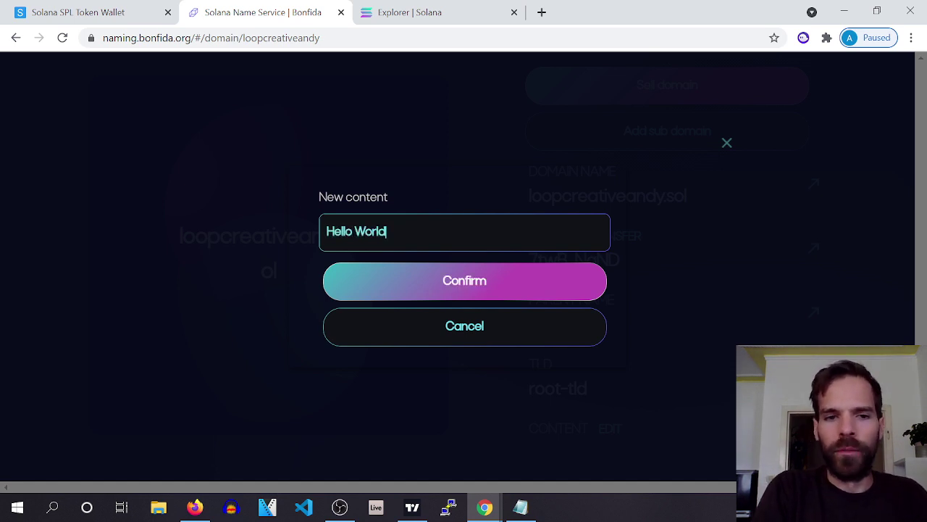
key(ctrl+a)
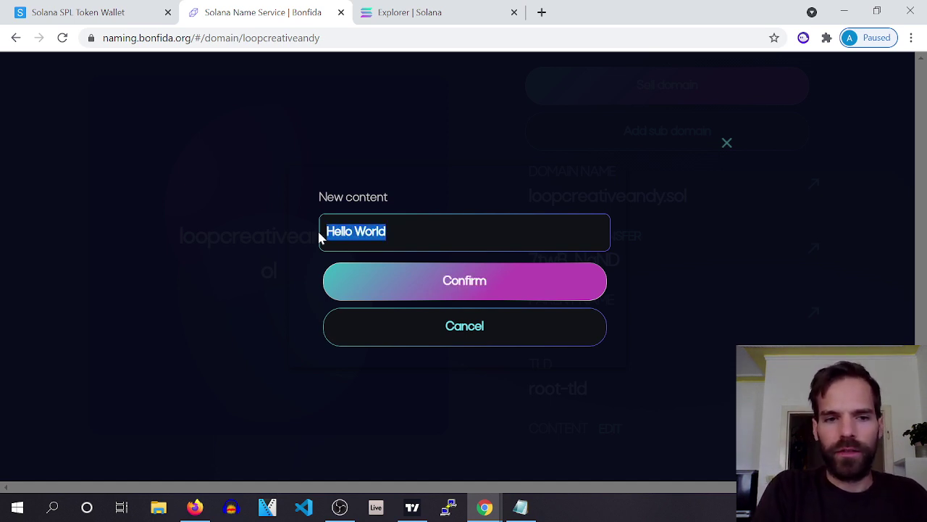
text(check out )
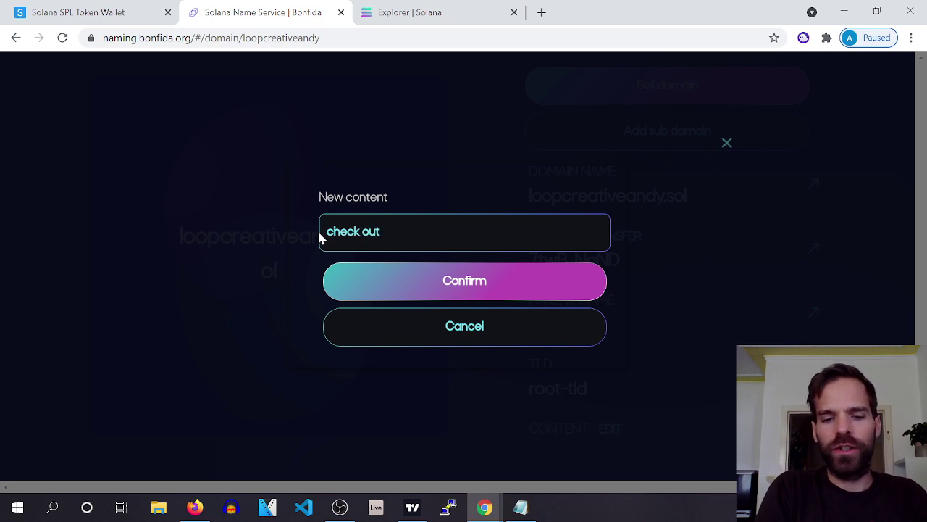
text(youtube.c)
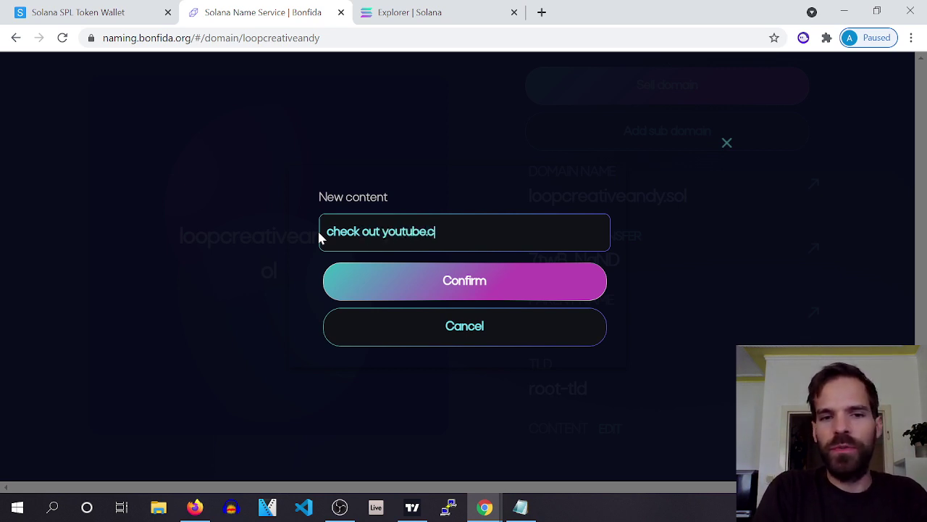
text(om/sfta)
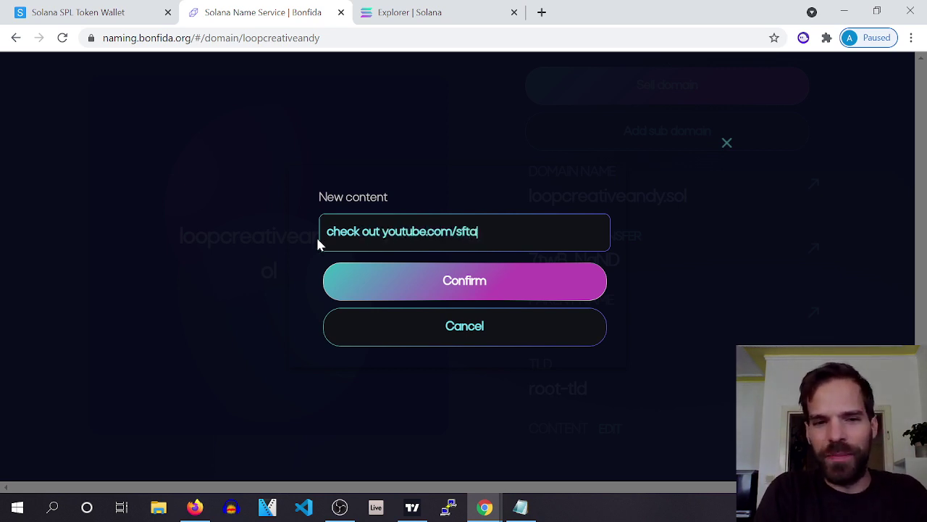
key(BackSpace)
key(BackSpace)
key(BackSpace)
key(BackSpace)
text(dftbandy)
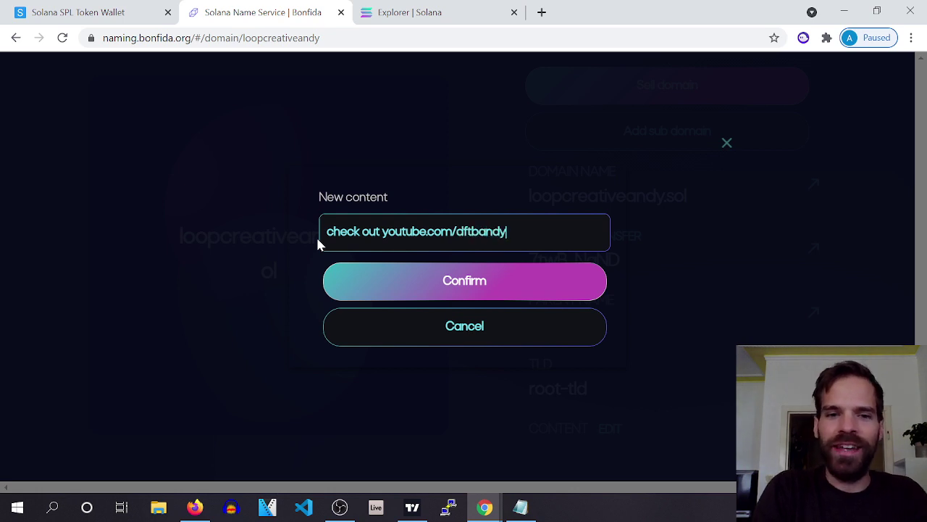
click(459, 288)
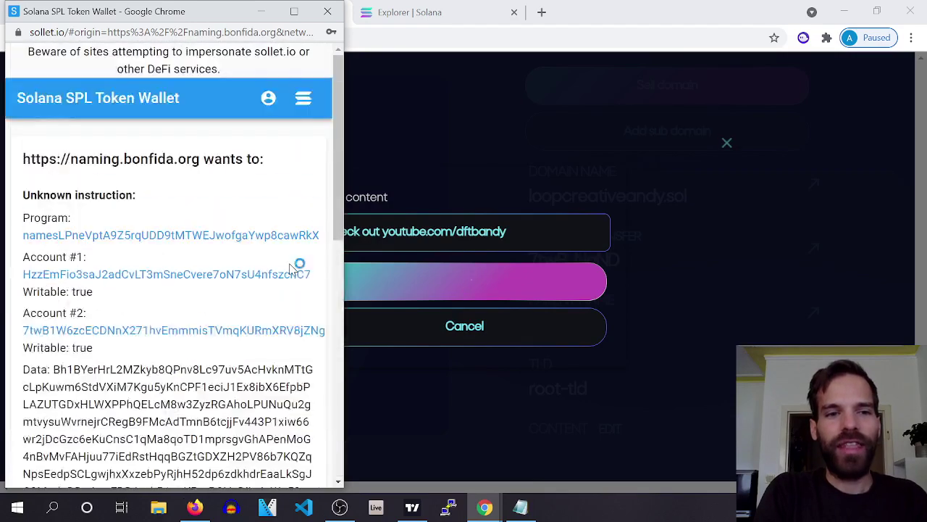
Step: Review the instruction data of the content update in the wallet request and approve the transaction
scroll(187, 188, down, 2)
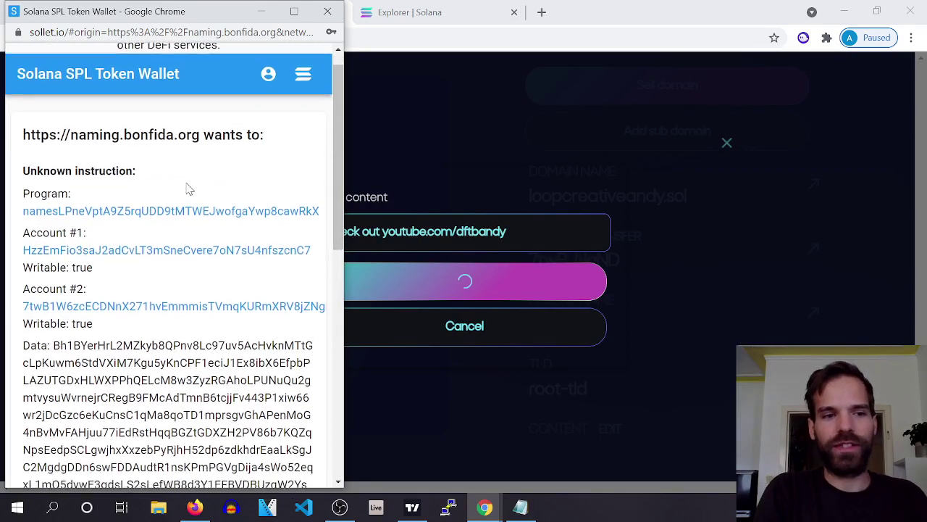
scroll(187, 188, down, 2)
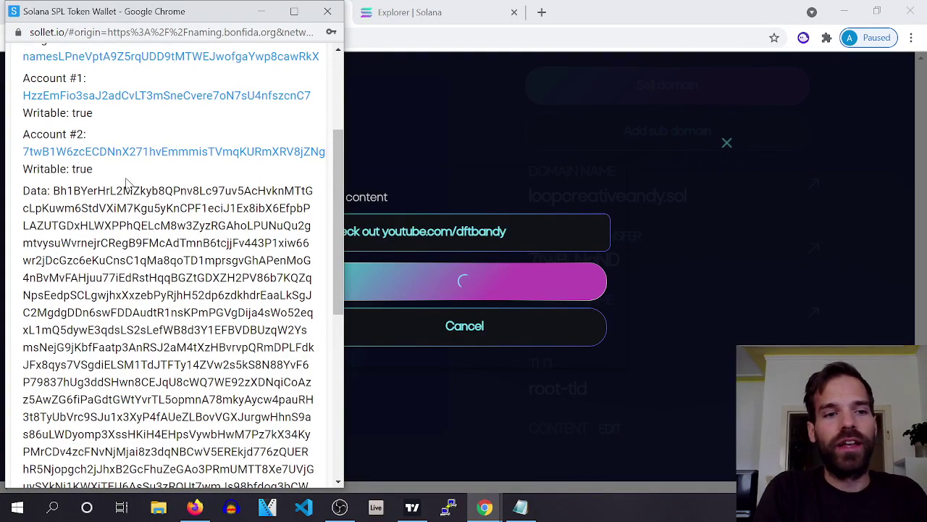
scroll(128, 181, down, 1)
scroll(127, 181, down, 1)
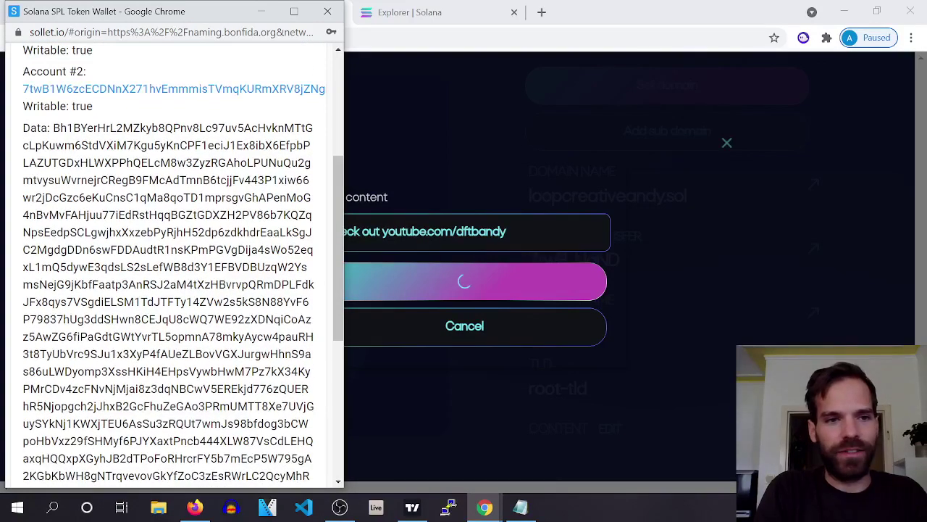
drag(60, 128, 215, 370)
scroll(210, 304, down, 4)
scroll(216, 382, down, 4)
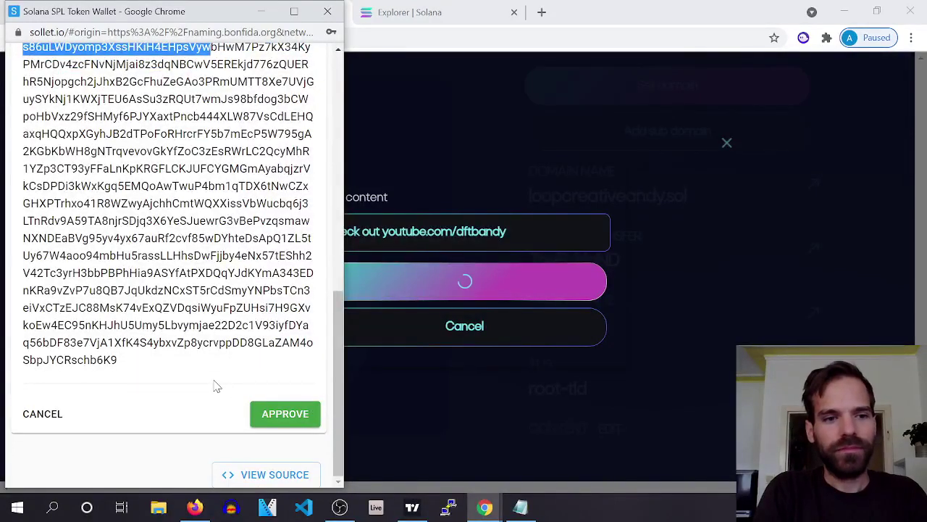
click(288, 419)
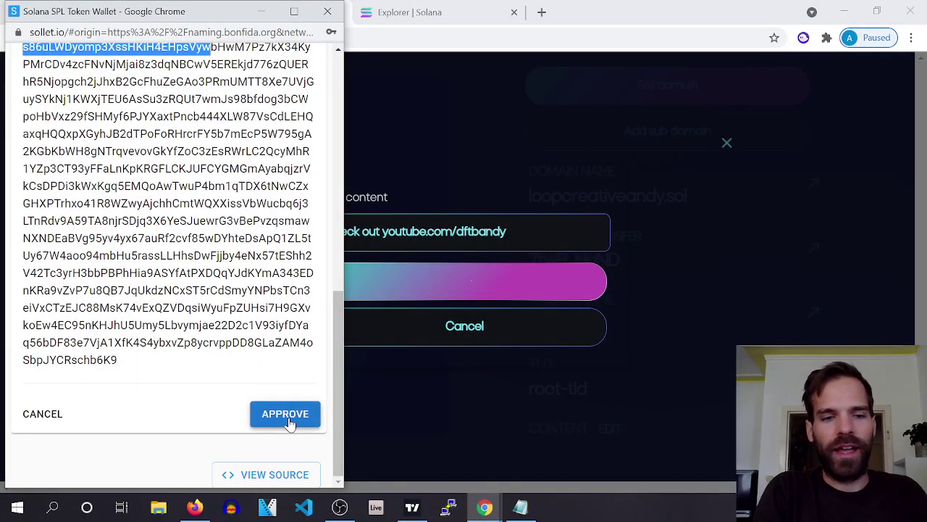
click(288, 420)
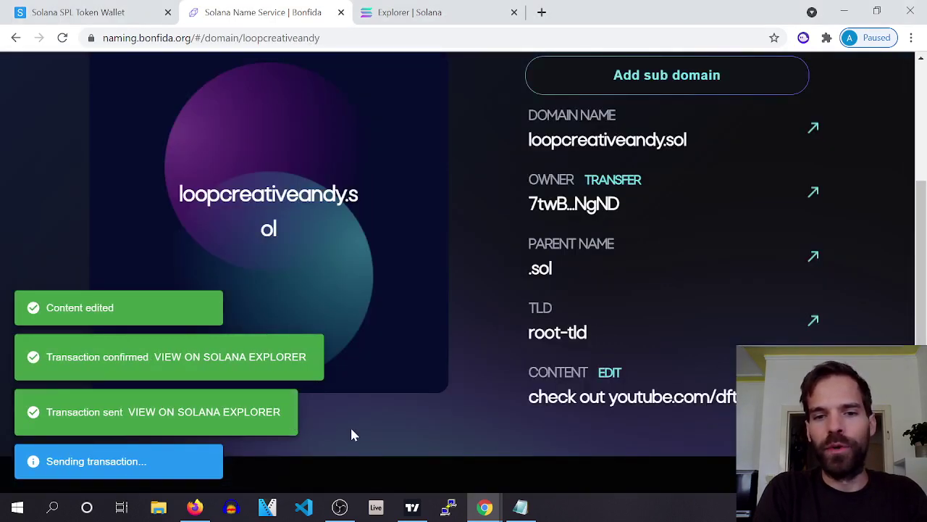
Step: Check the saved content and its explorer link, and examine the domain's account overview in Solana Explorer
drag(530, 400, 742, 406)
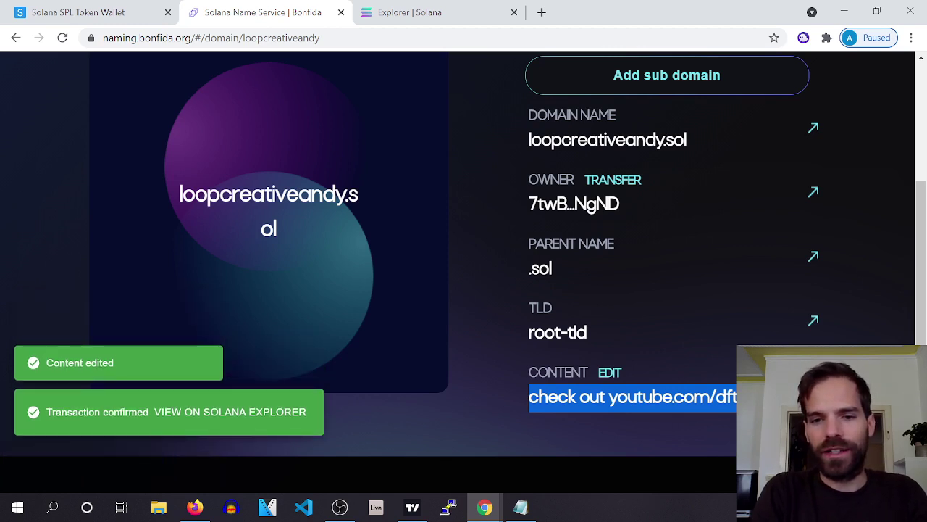
click(812, 385)
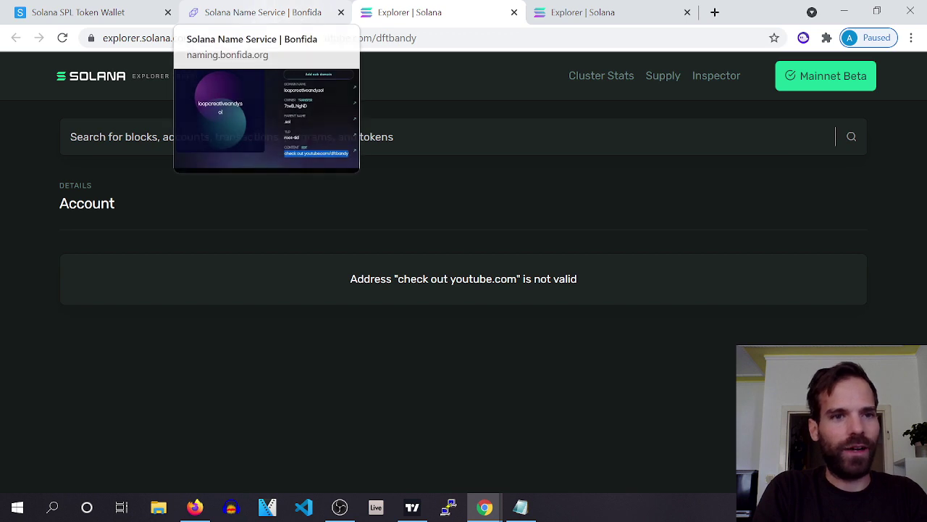
click(290, 10)
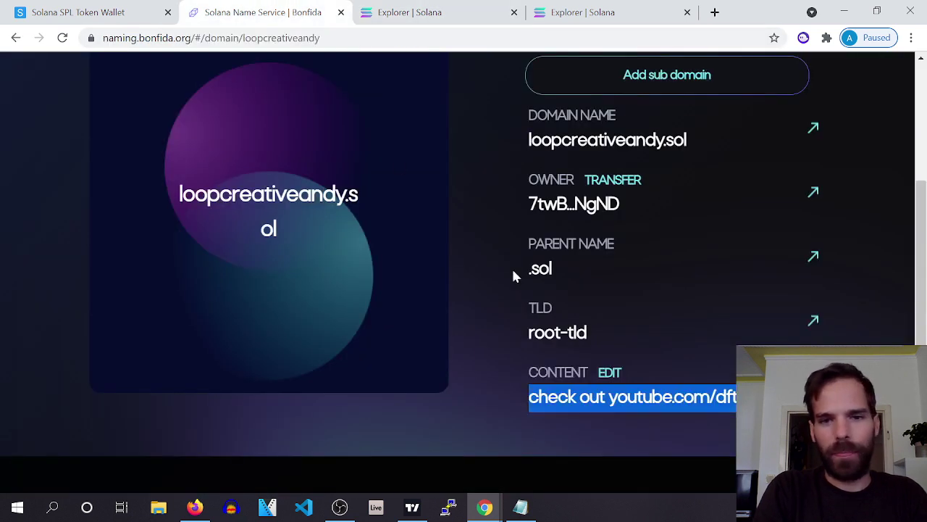
click(813, 128)
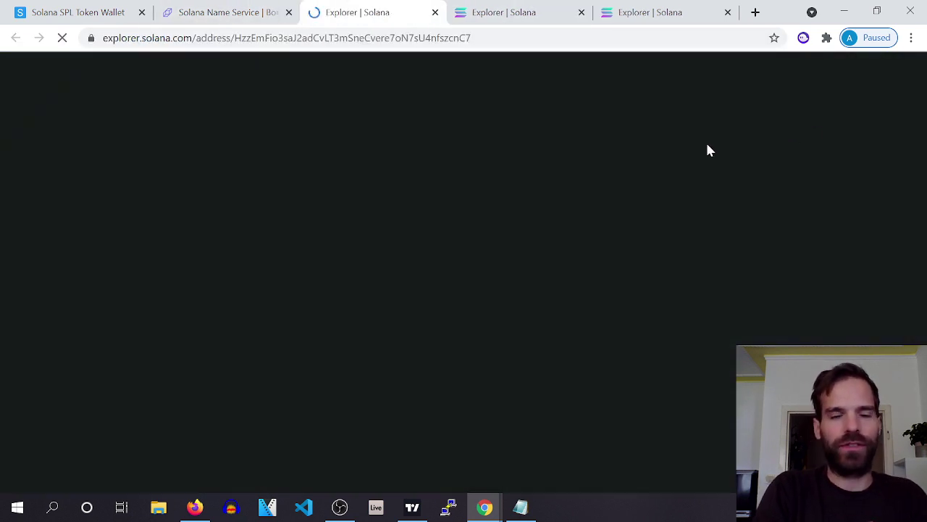
scroll(691, 168, down, 2)
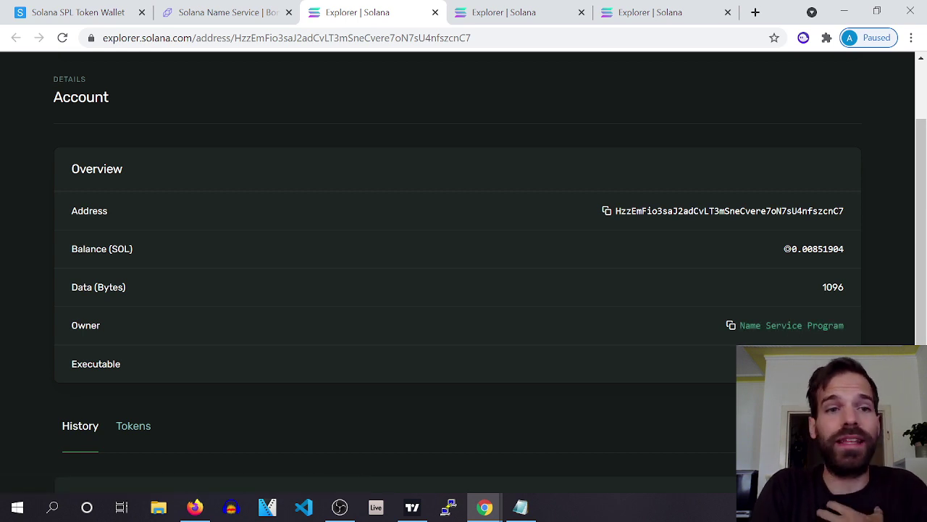
Step: Switch to the Sollet wallet and dismiss the Deposit SOL dialog to show the main account's balances
click(222, 21)
click(130, 15)
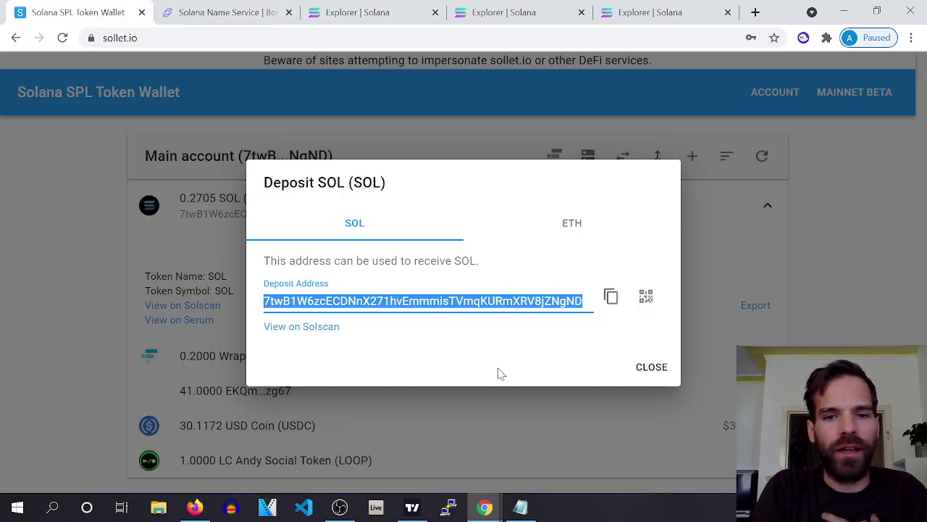
click(806, 315)
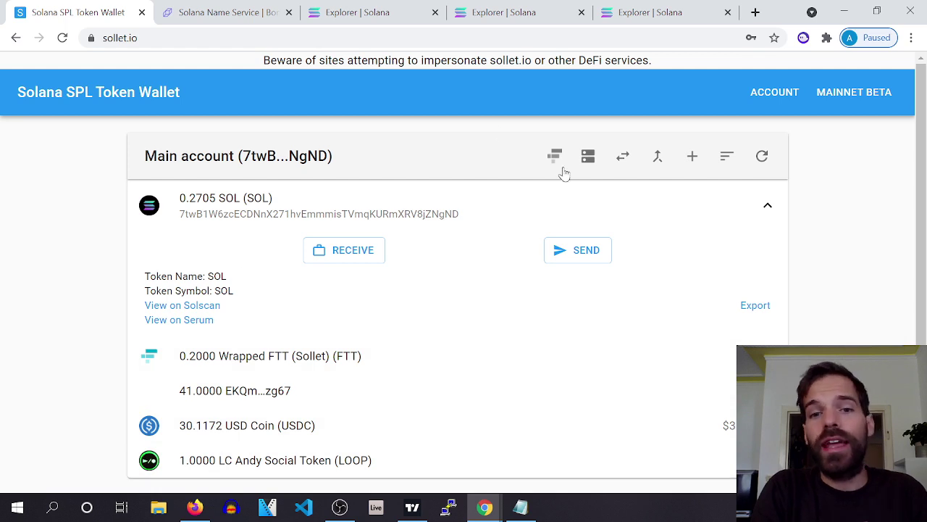
Step: View the wallet's owned domains, expand the loopcreativeandy.sol entry, and dismiss the domain list
click(588, 156)
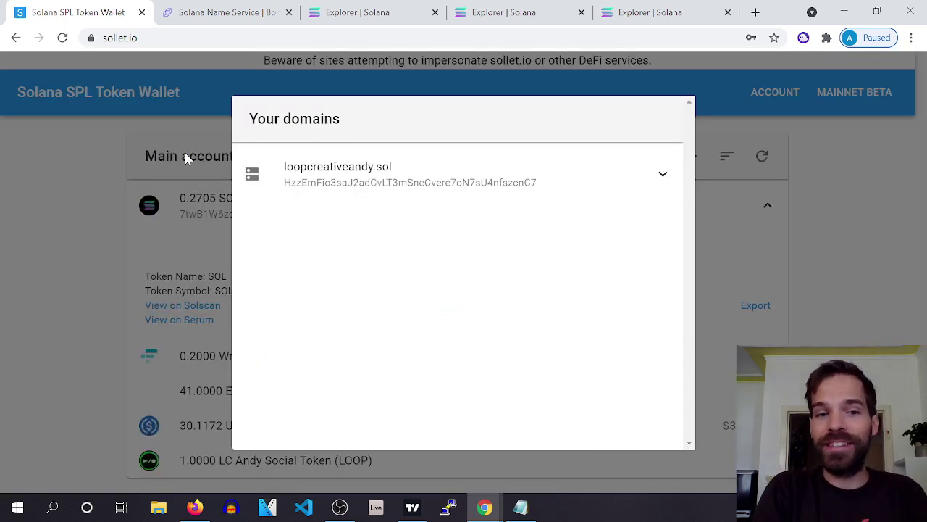
click(664, 176)
click(663, 176)
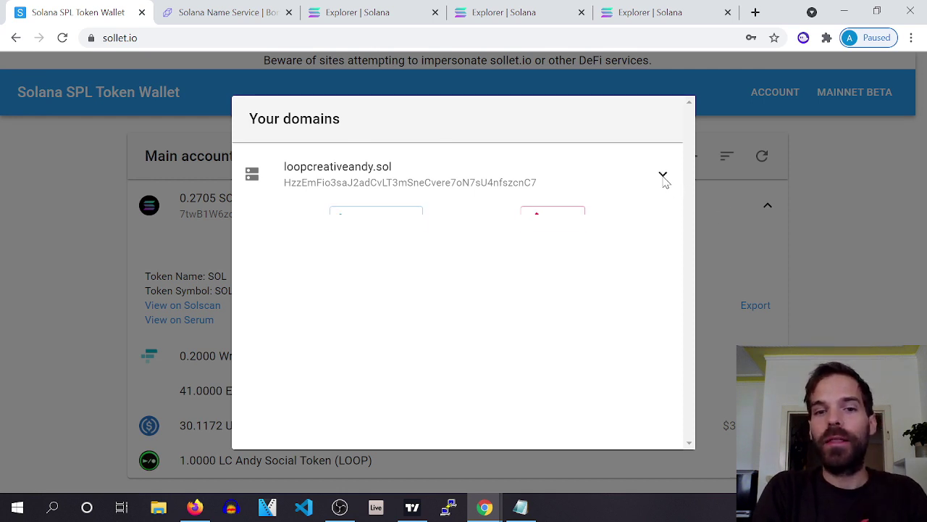
click(874, 210)
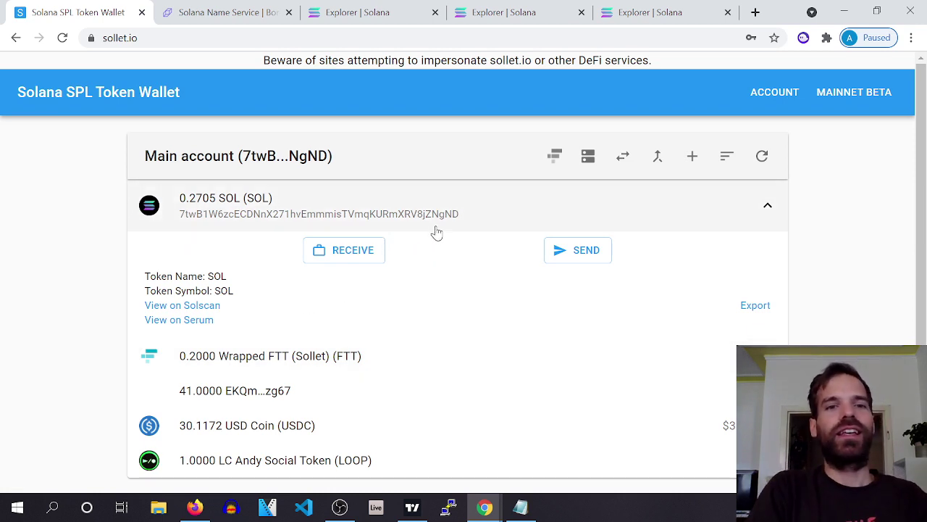
Step: Return to the domain account's overview in Solana Explorer and examine its data size and SOL balance
click(671, 9)
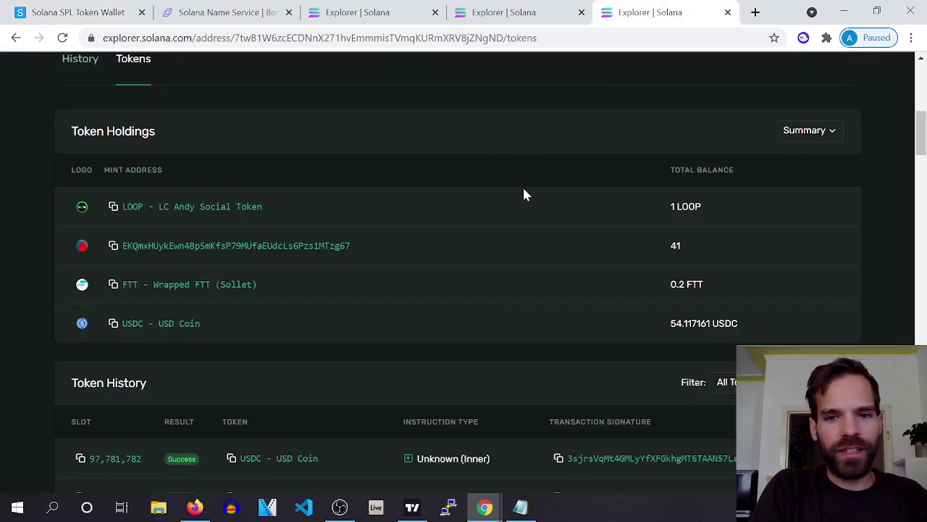
click(345, 7)
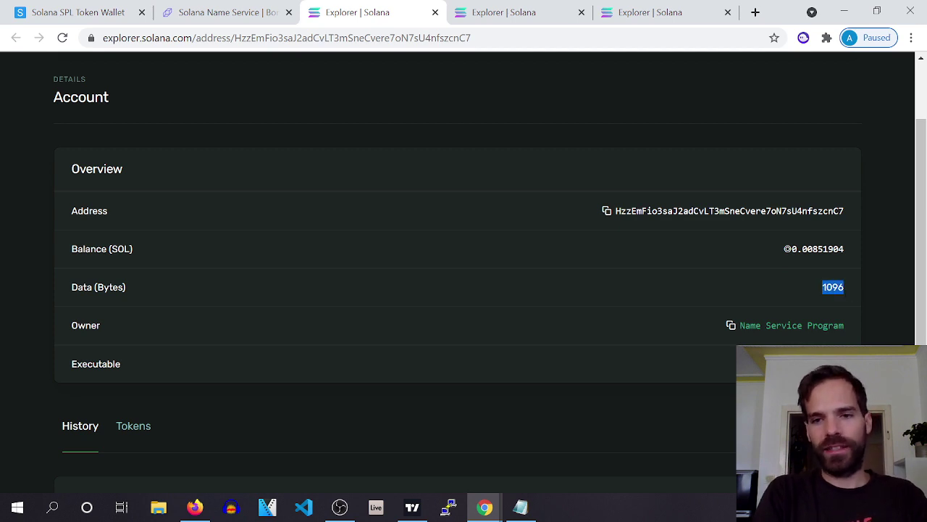
drag(845, 287, 832, 286)
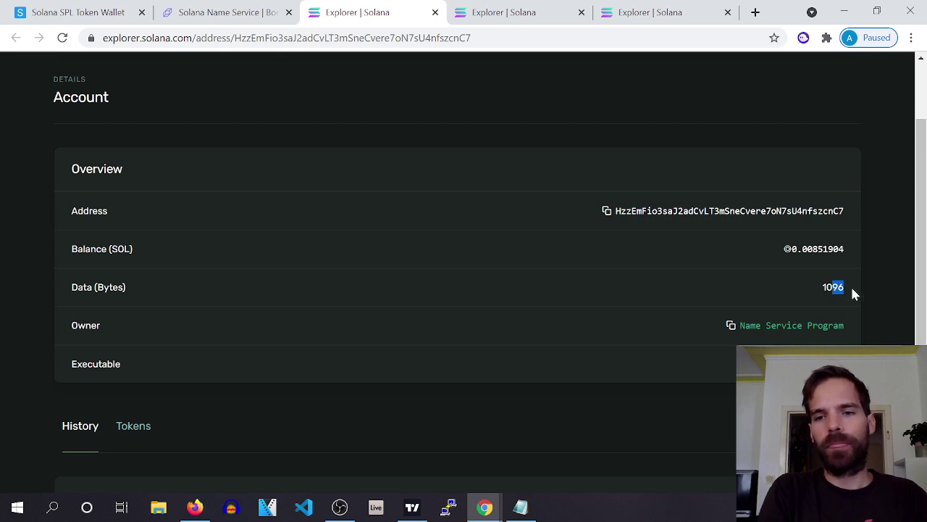
scroll(852, 254, up, 2)
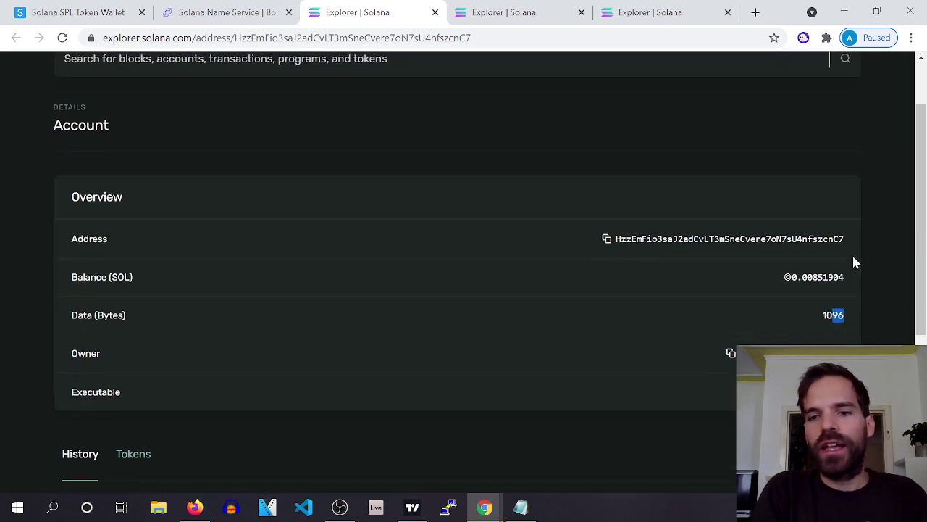
click(797, 391)
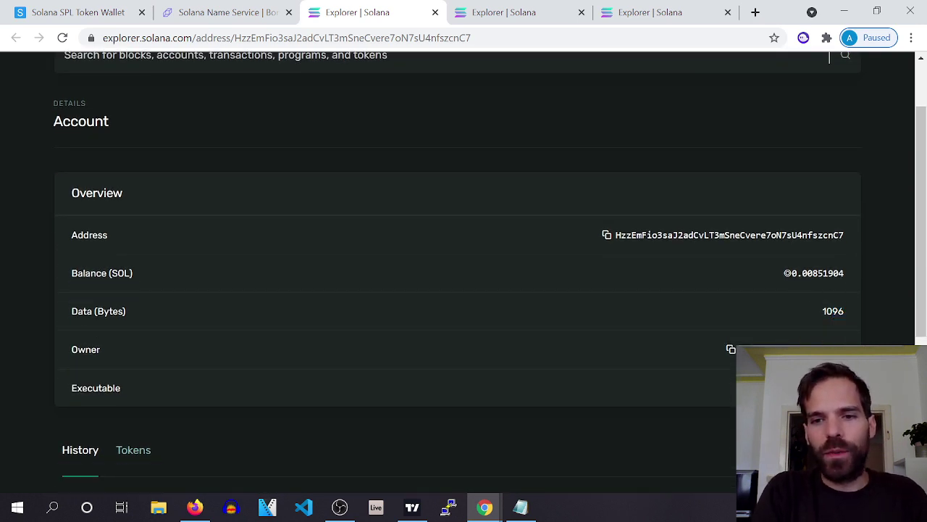
drag(796, 391, 844, 273)
click(844, 273)
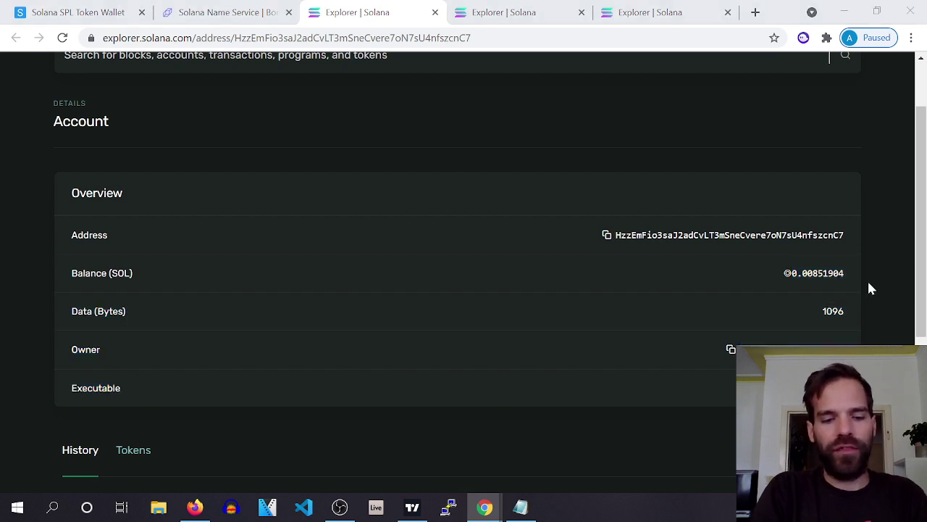
Step: Launch Command Prompt and query the rent for the domain's data size with "solana rent 1096"
key(super)
text(cmd)
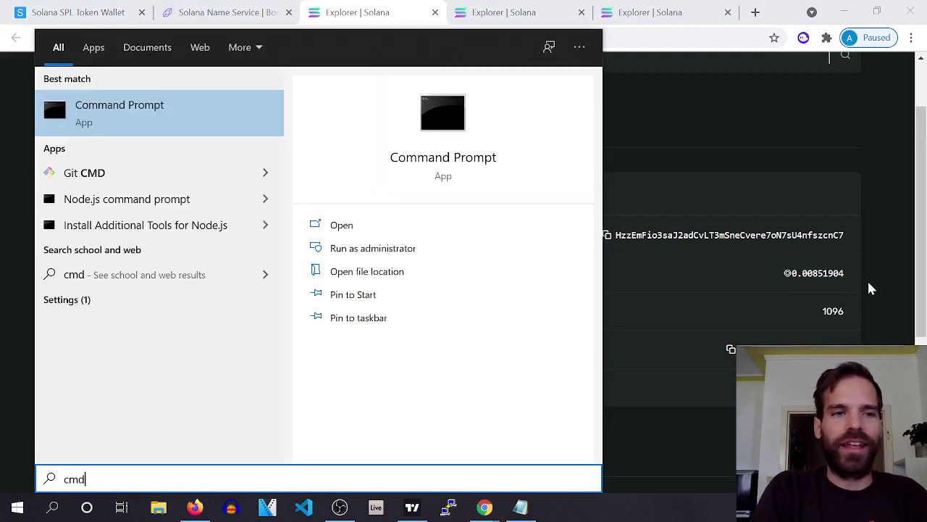
key(Return)
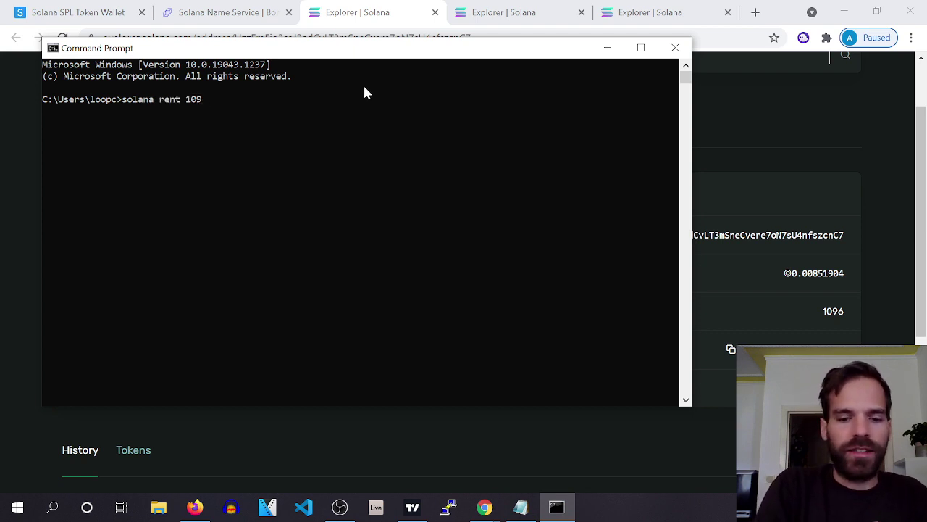
key(Return)
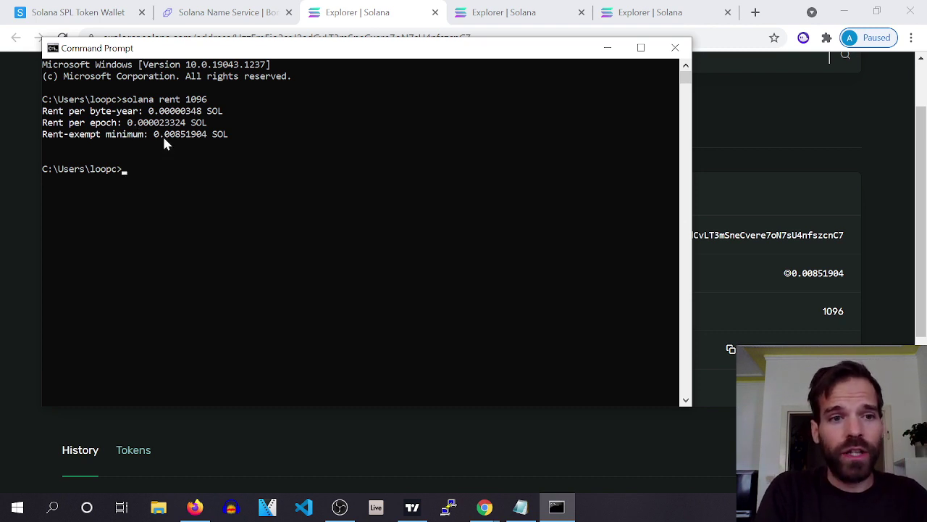
Step: Compare the rent-exempt minimum in Command Prompt with the domain account's SOL balance in Solana Explorer
drag(154, 134, 214, 142)
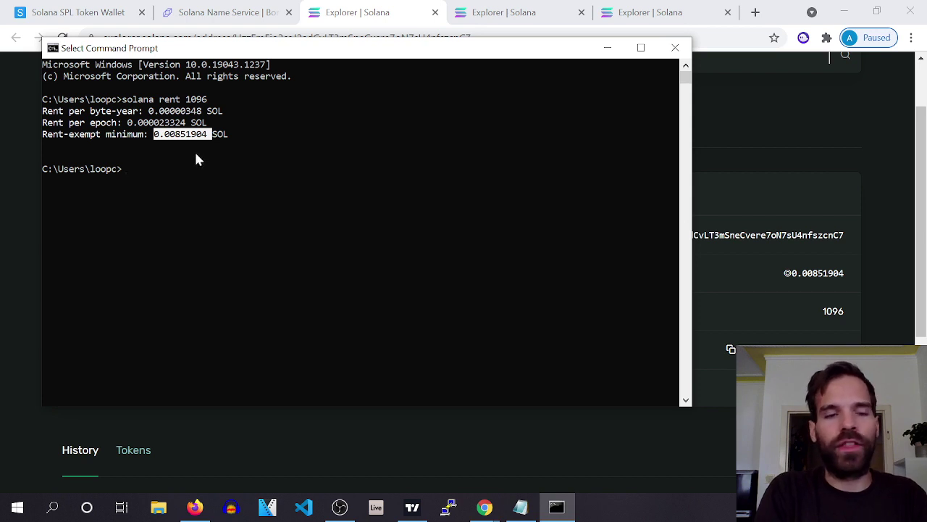
right_click(199, 141)
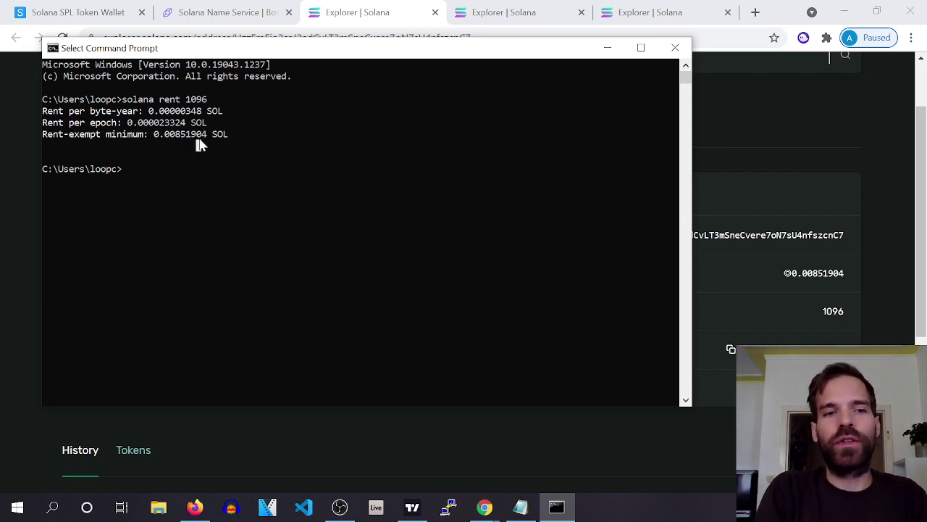
click(186, 136)
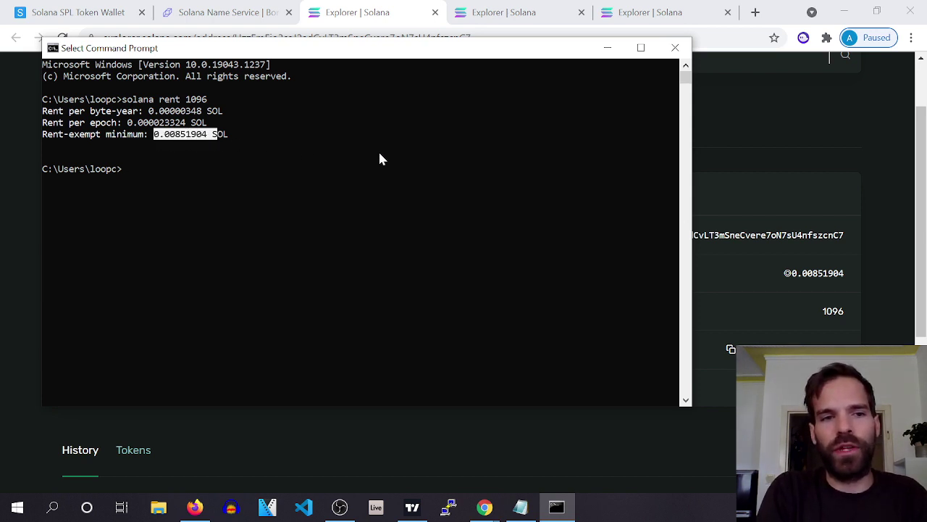
key(alt+Tab)
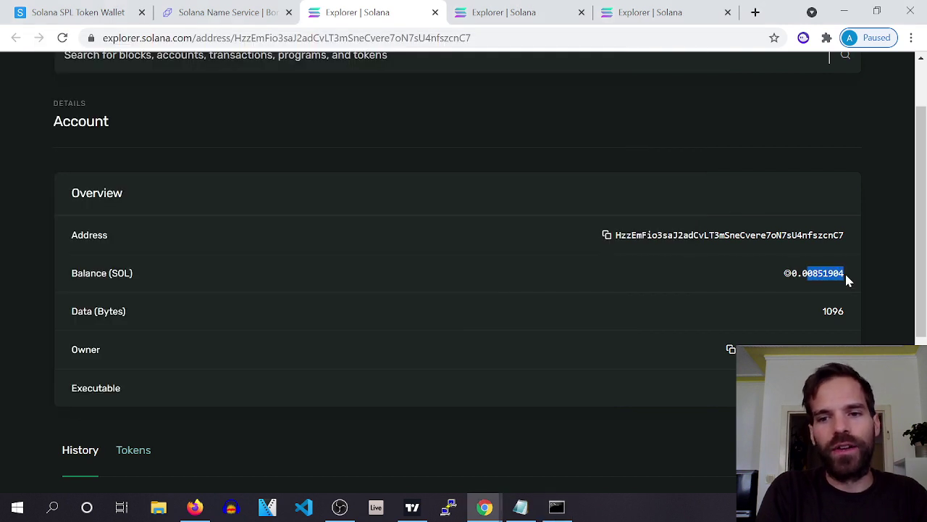
click(845, 275)
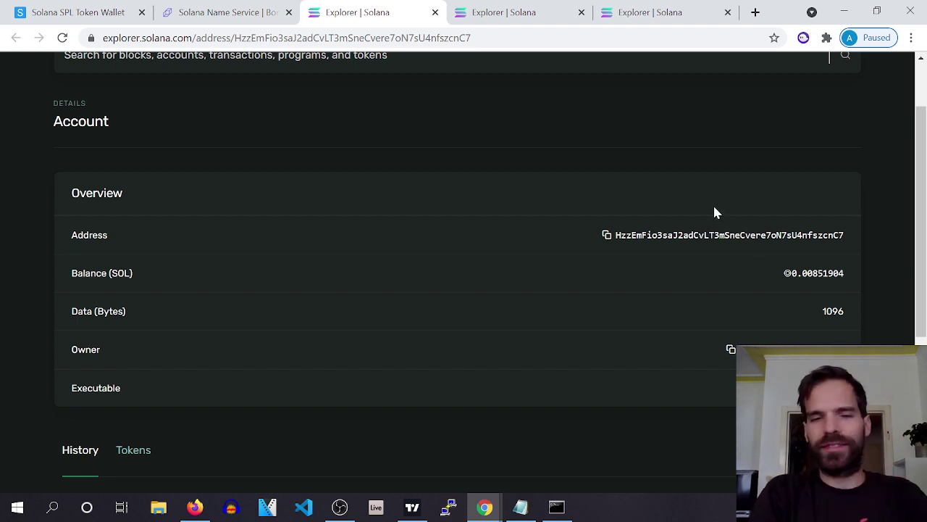
Step: Open the newest transaction in the domain account's history and examine its fee and account inputs
scroll(696, 188, down, 1)
scroll(695, 189, down, 1)
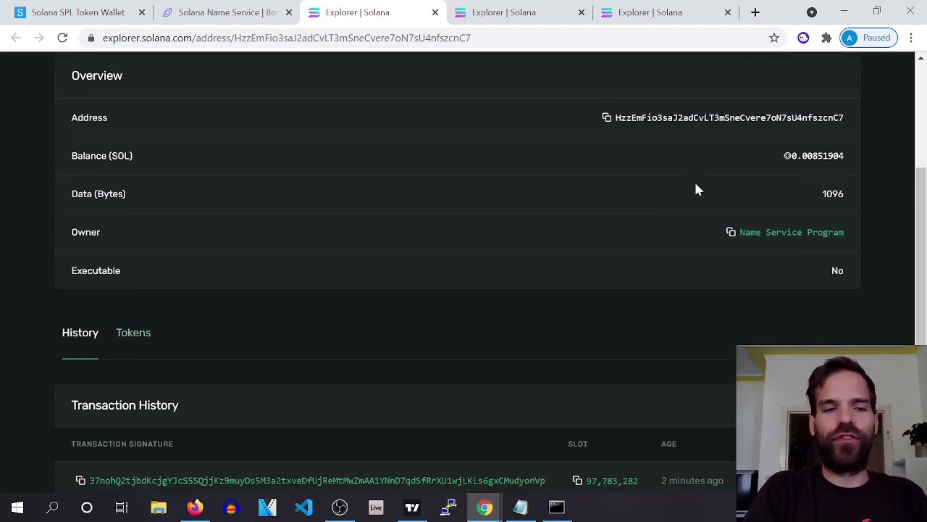
scroll(696, 190, down, 2)
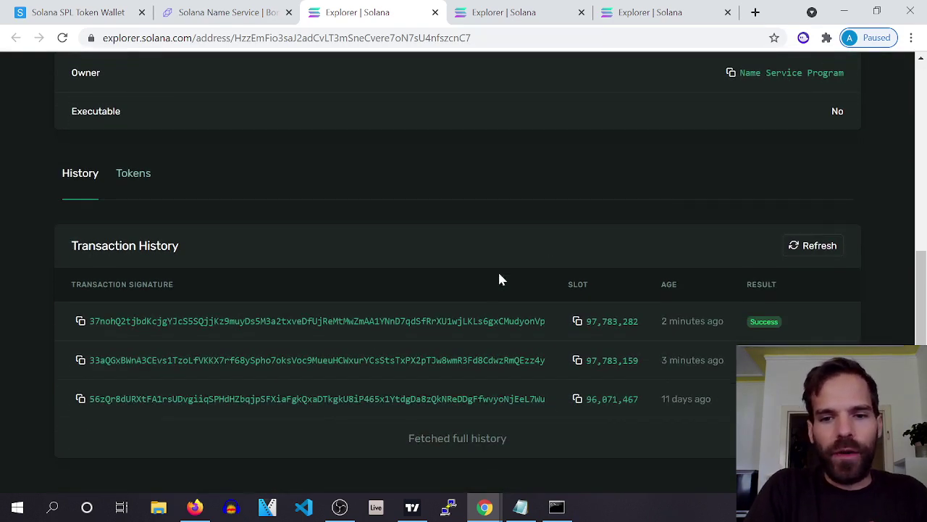
click(467, 324)
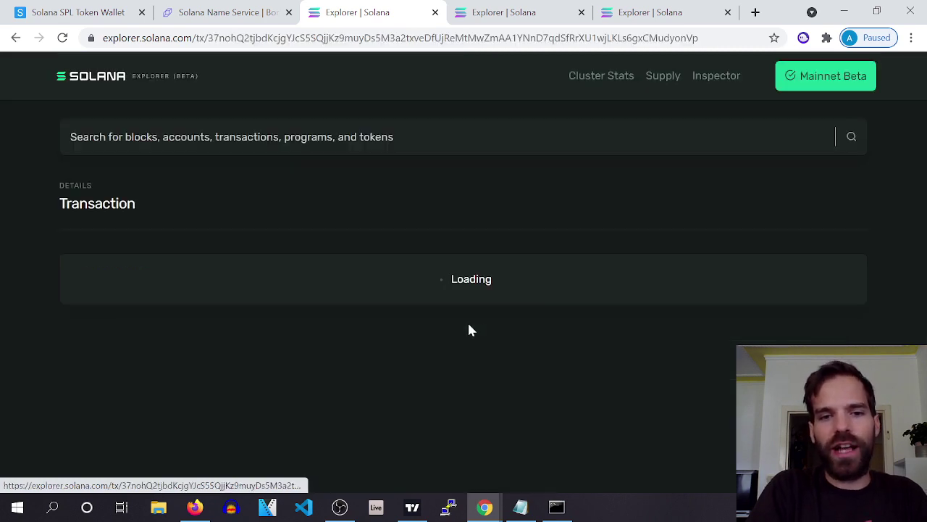
scroll(590, 214, down, 3)
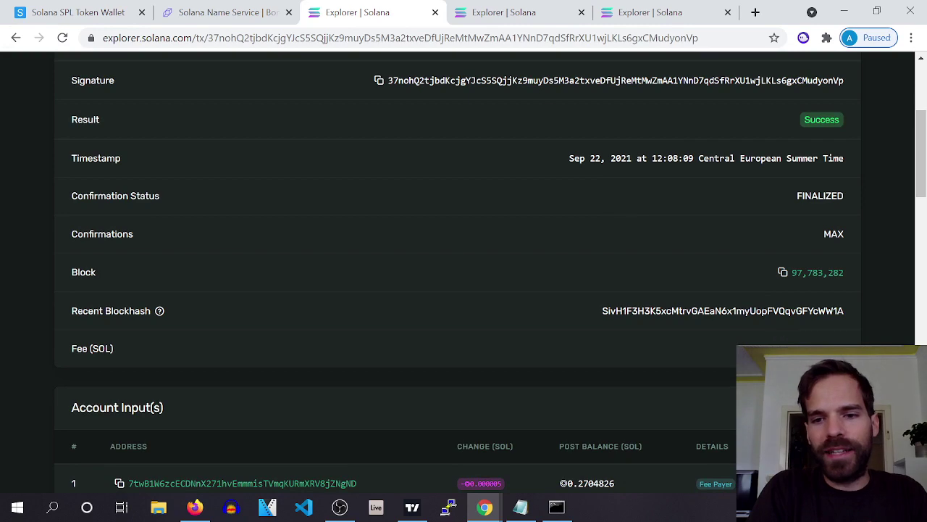
drag(822, 348, 864, 348)
scroll(864, 346, down, 2)
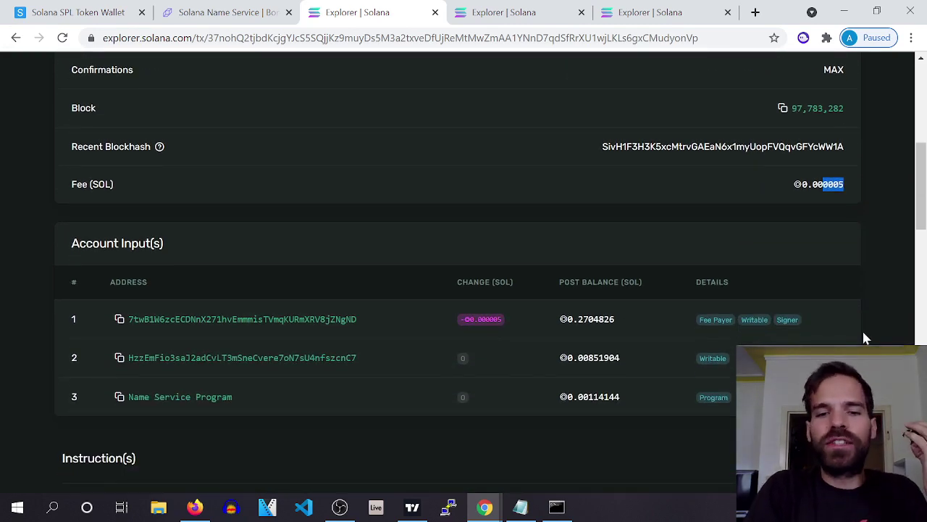
scroll(866, 336, up, 1)
scroll(865, 332, up, 4)
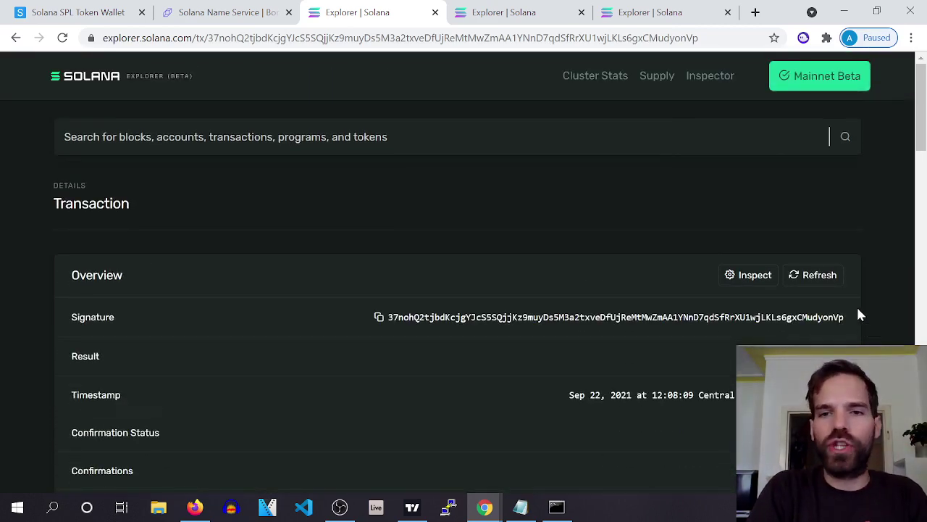
Step: Open the loopcreativeandy.sol content for editing on Bonfida and copy the main account's SOL deposit address from the Sollet wallet
click(241, 16)
click(853, 315)
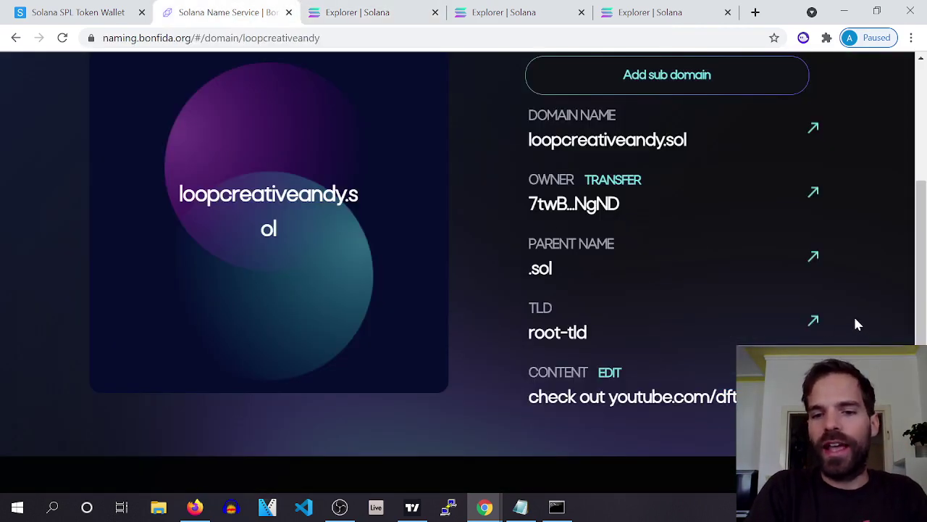
click(611, 372)
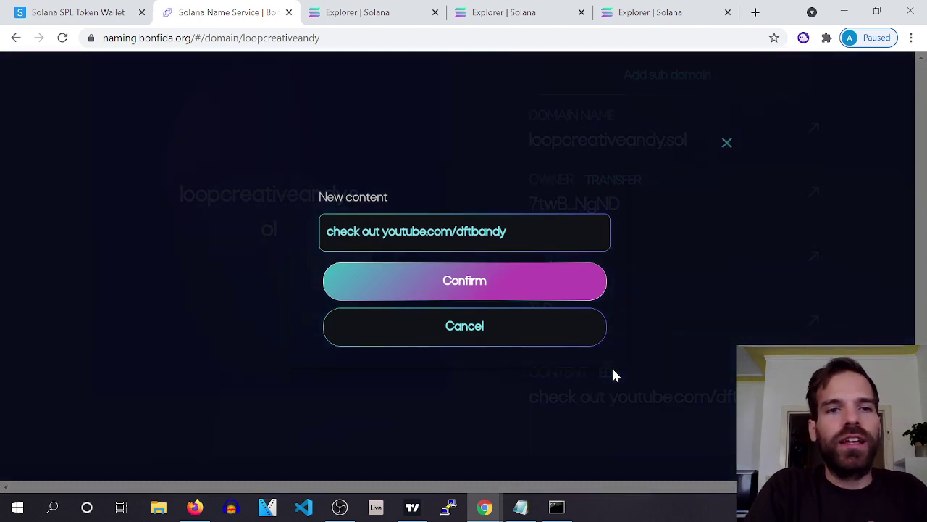
click(83, 8)
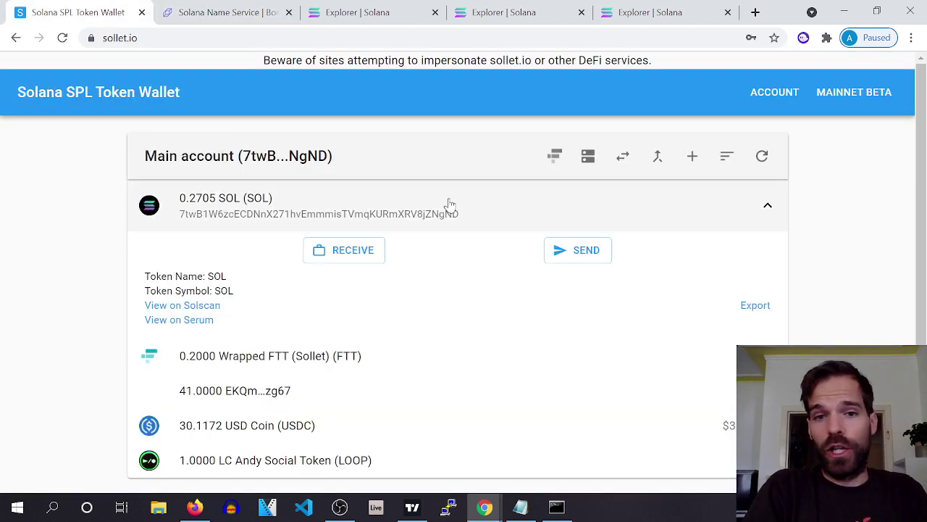
click(355, 254)
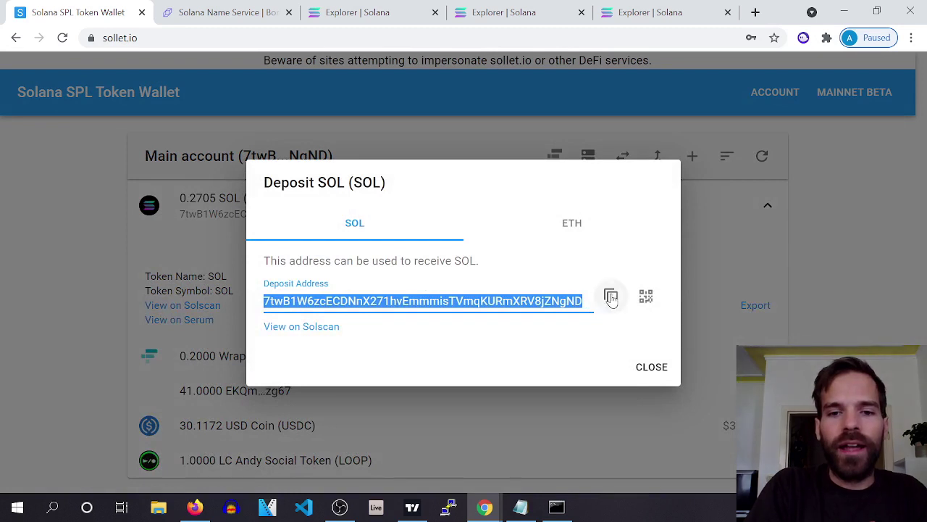
click(611, 295)
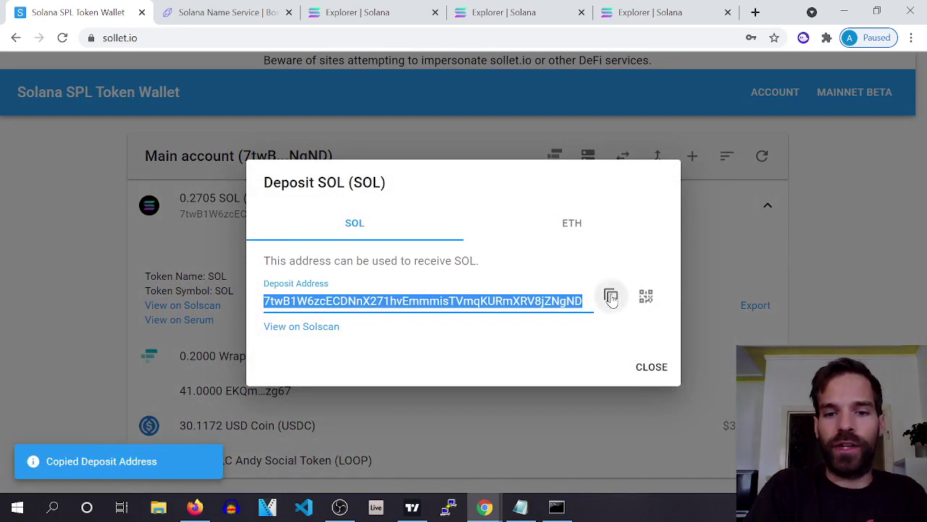
Step: Replace the domain's content with the copied wallet address, submit the change, and approve the transaction in Sollet
click(225, 12)
key(ctrl+a)
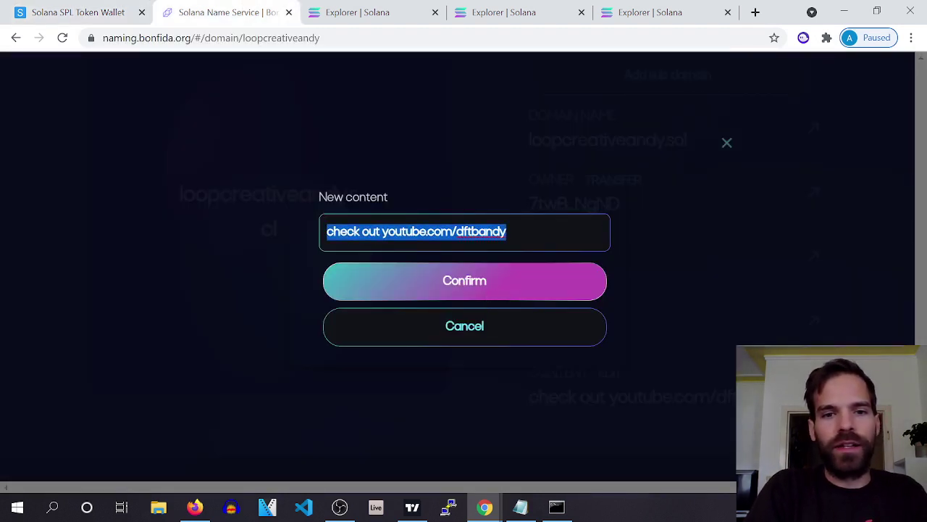
key(ctrl+v)
click(457, 285)
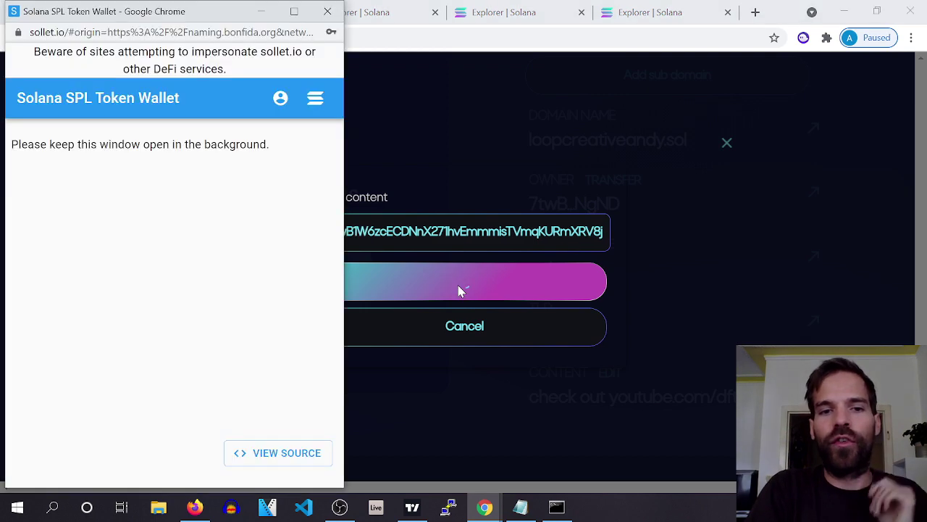
click(282, 414)
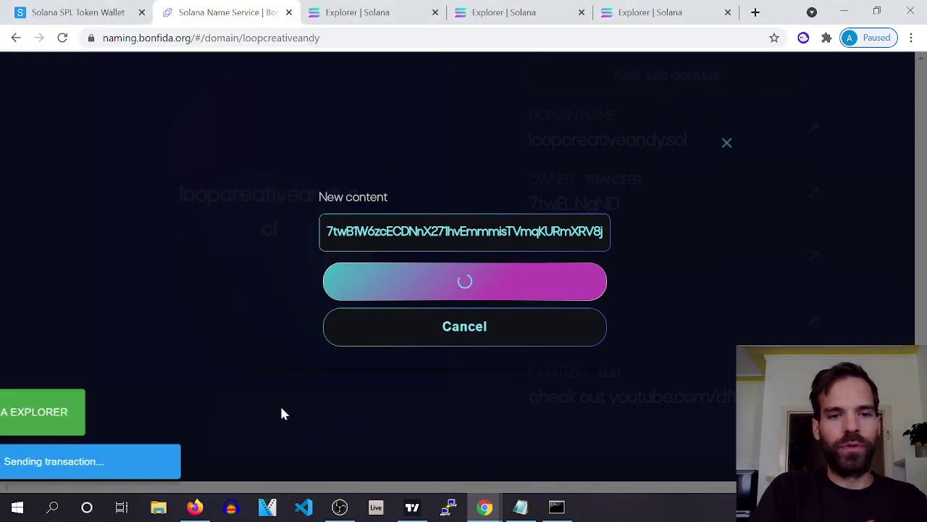